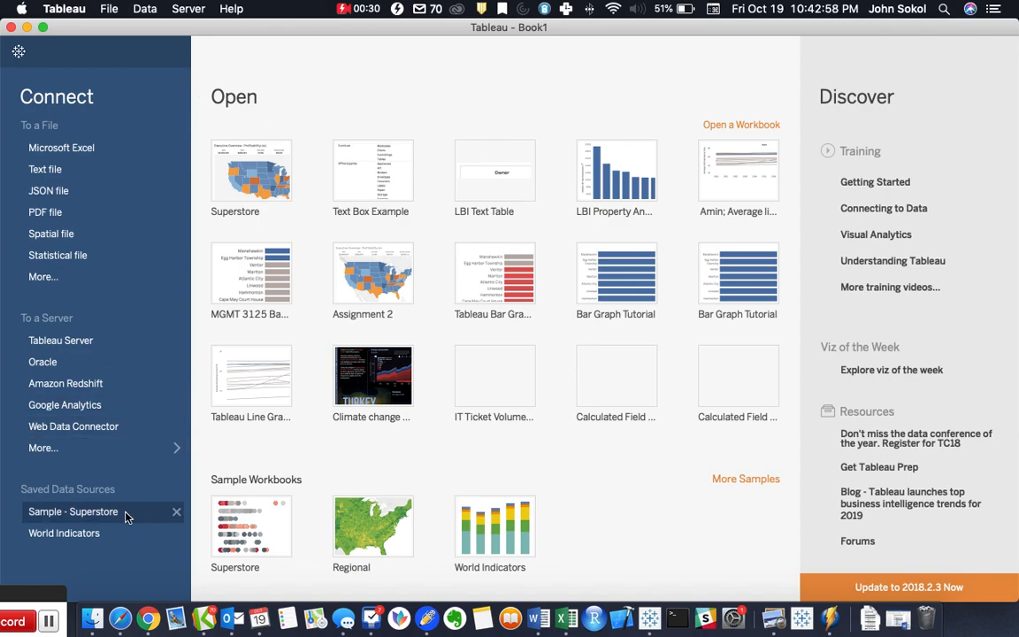
Connect to the saved data source Sample - Superstore.
{"action": "left_click", "coordinate": [101, 522]}
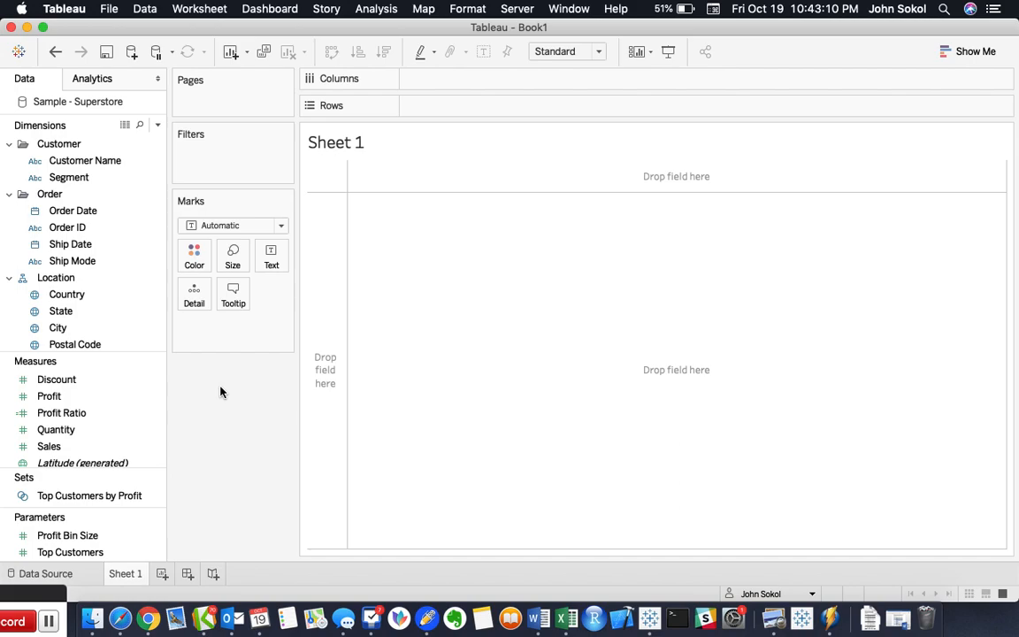
Examine the Product dimensions and the Discount, Profit, Quantity and Sales measures available in the data source.
{"action": "scroll", "coordinate": [109, 280], "scroll_direction": "down", "scroll_amount": 5}
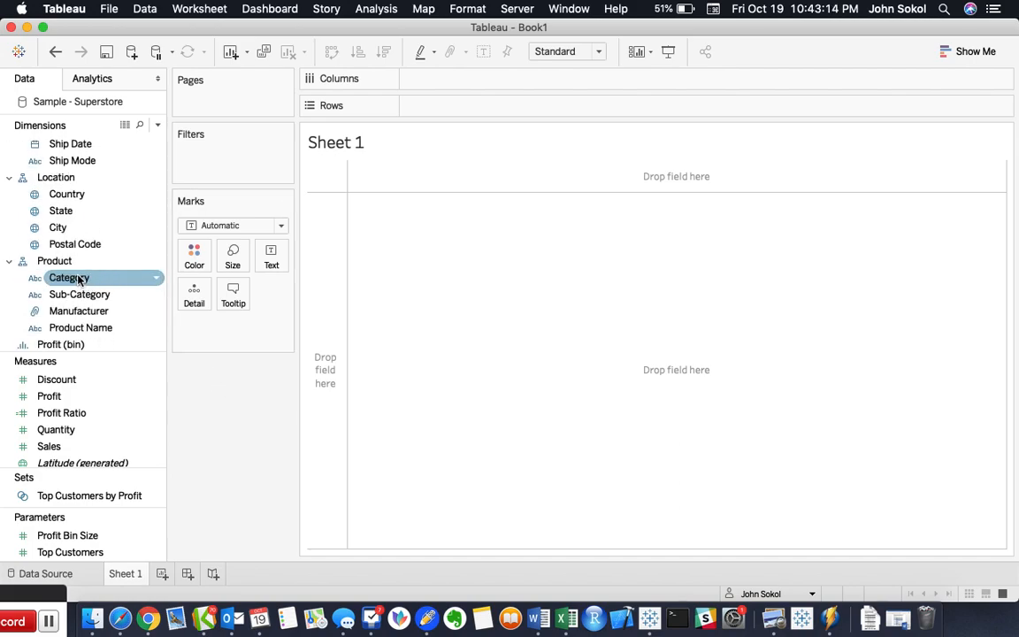
{"action": "left_click", "coordinate": [98, 296]}
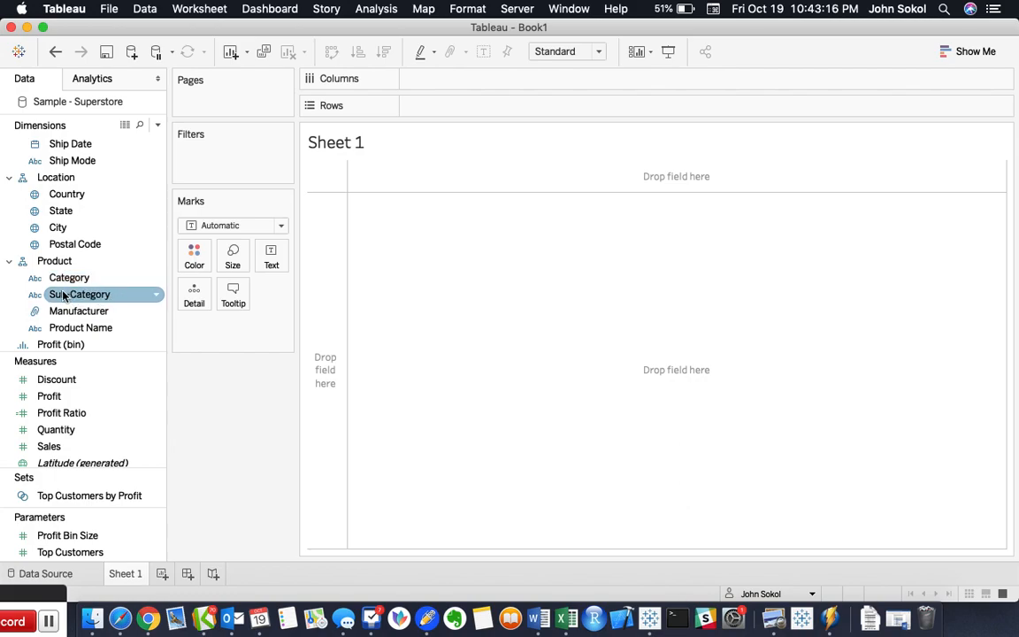
{"action": "left_click", "coordinate": [74, 344]}
{"action": "left_click", "coordinate": [89, 397]}
{"action": "left_click", "coordinate": [85, 381]}
{"action": "left_click", "coordinate": [88, 396]}
{"action": "left_click", "coordinate": [81, 446]}
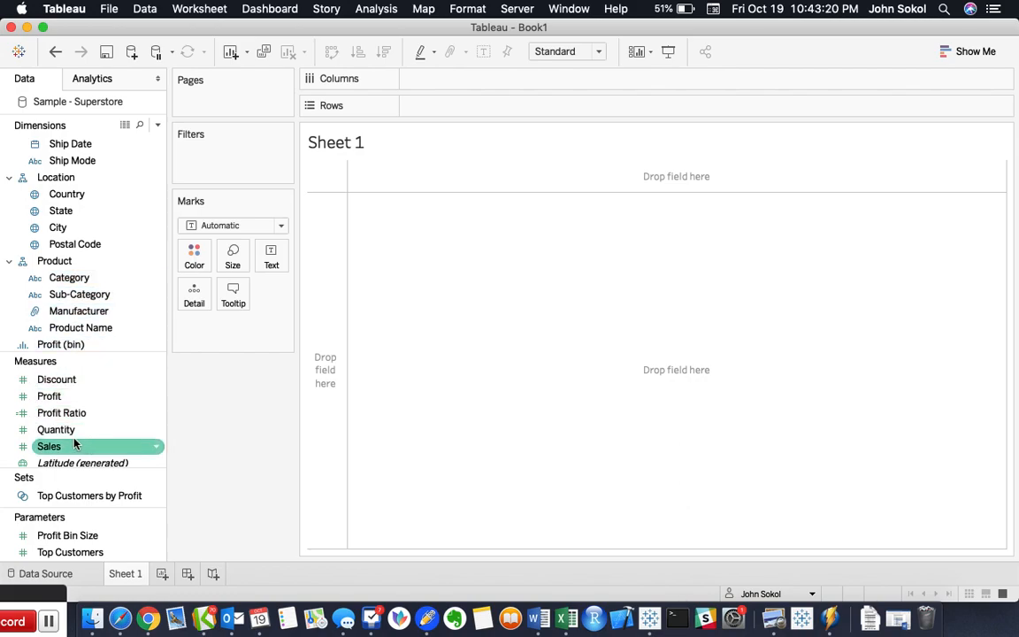
{"action": "left_click", "coordinate": [67, 434]}
{"action": "key", "text": "Up"}
{"action": "key", "text": "Up"}
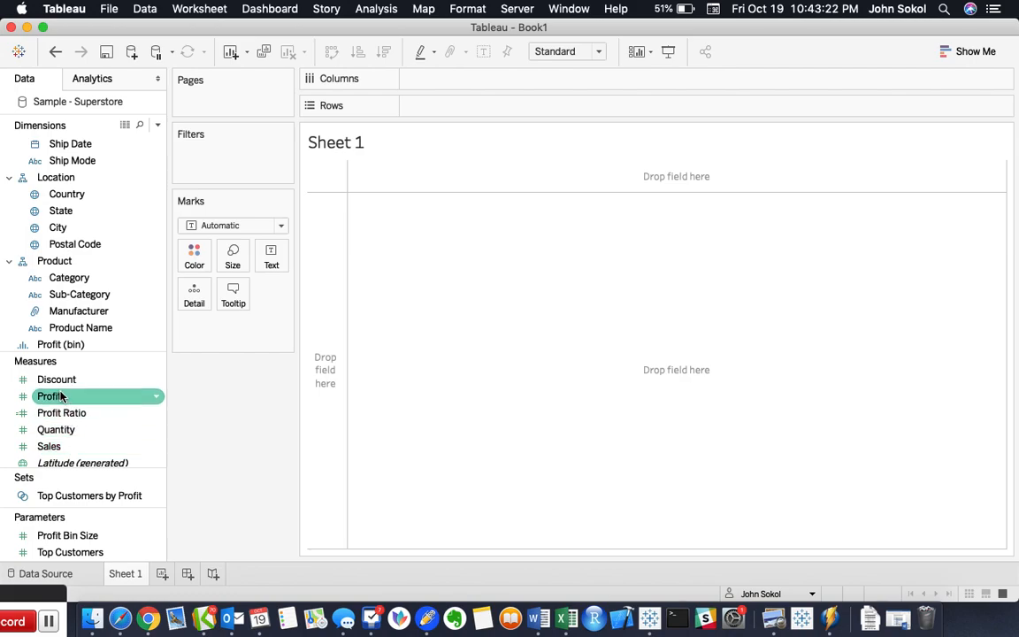
{"action": "key", "text": "Up"}
{"action": "key", "text": "Down"}
{"action": "key", "text": "Down"}
{"action": "key", "text": "Down"}
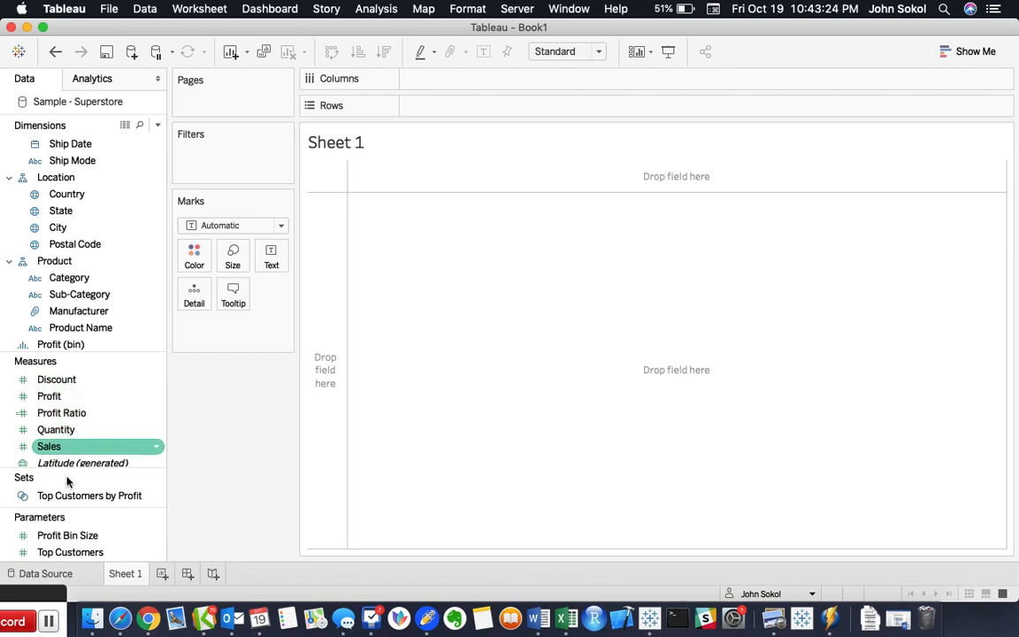
Review the Orders source data across its columns up to Sales and Quantity, and return to Sheet 1.
{"action": "left_click", "coordinate": [44, 573]}
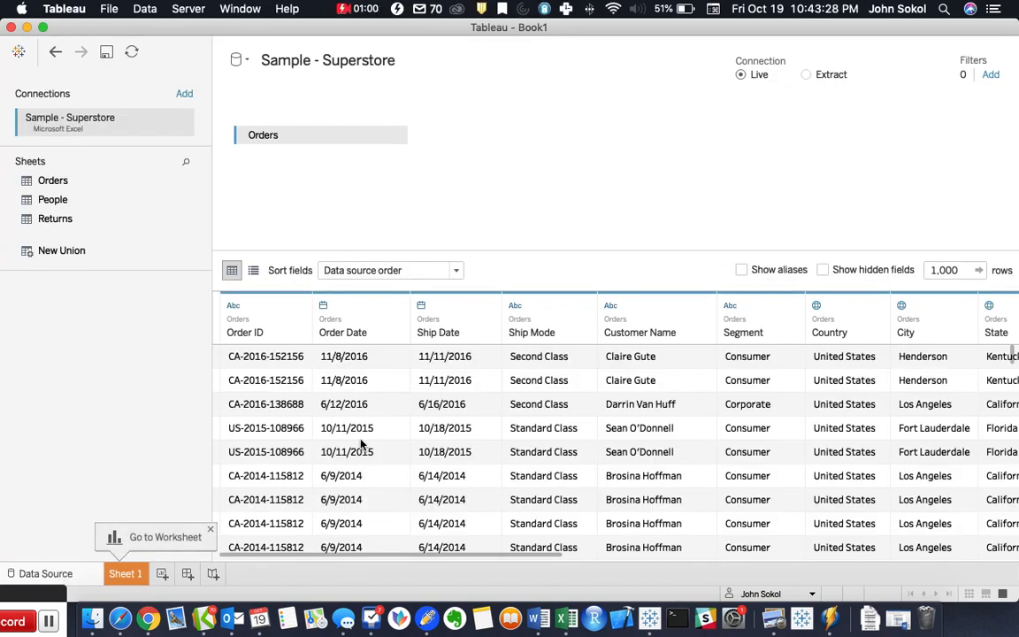
{"action": "scroll", "coordinate": [360, 441], "scroll_direction": "right", "scroll_amount": 5}
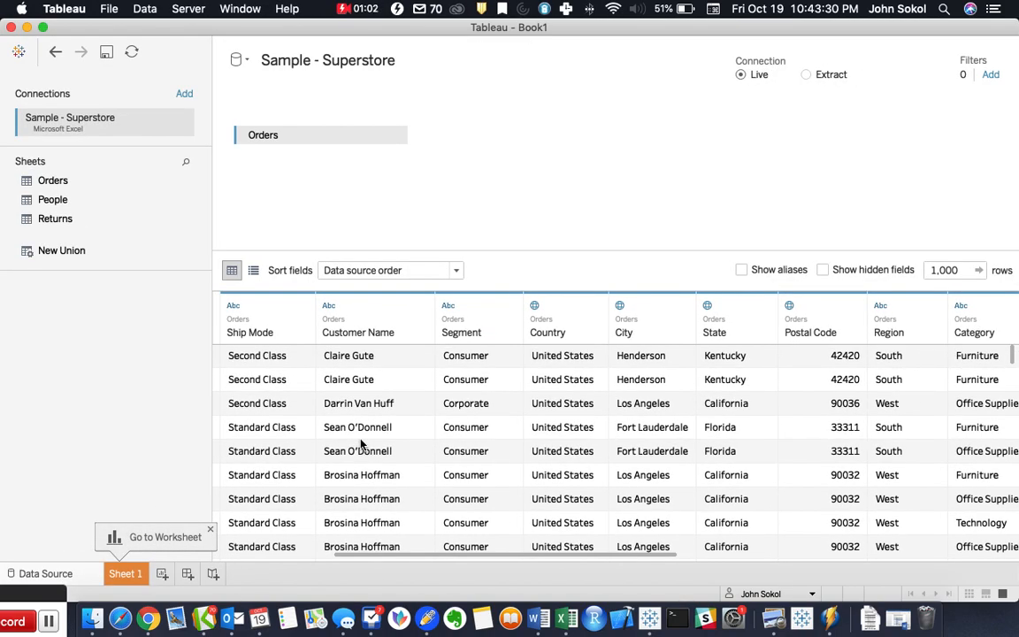
{"action": "scroll", "coordinate": [360, 441], "scroll_direction": "right", "scroll_amount": 5}
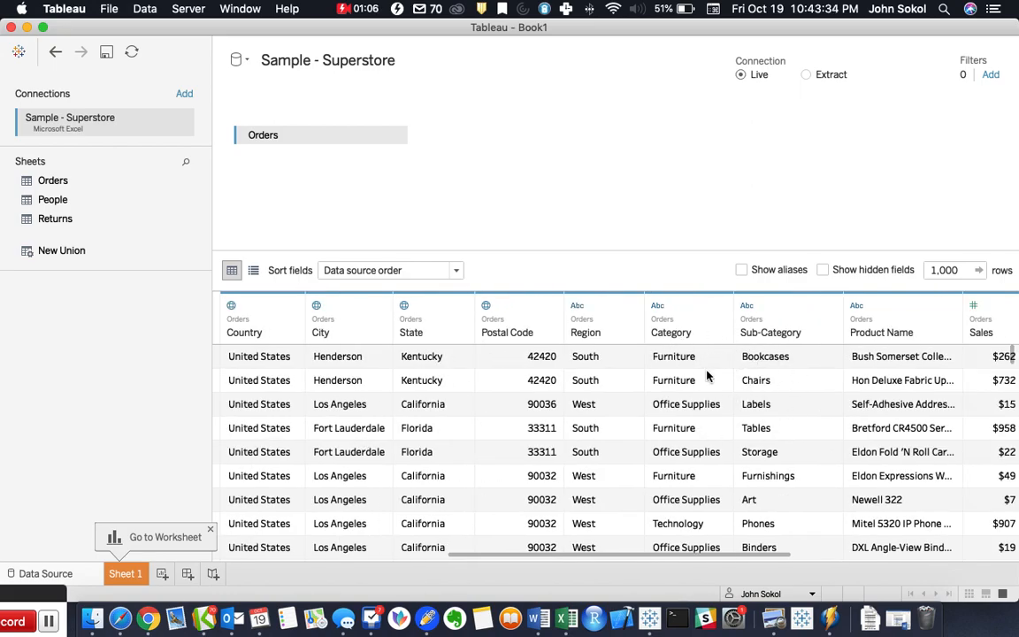
{"action": "scroll", "coordinate": [709, 377], "scroll_direction": "right", "scroll_amount": 2}
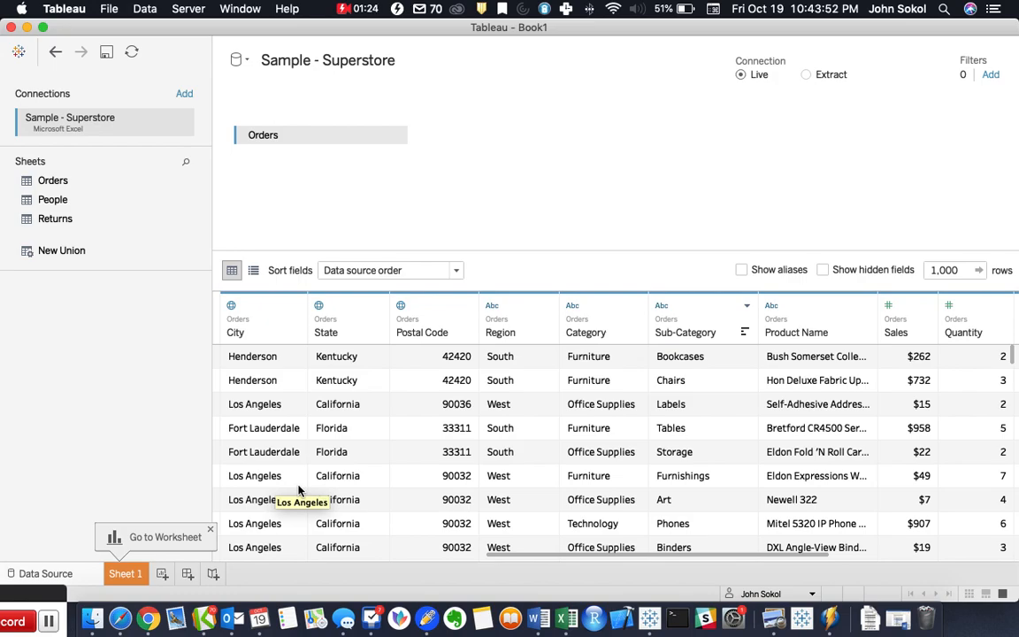
{"action": "left_click", "coordinate": [124, 575]}
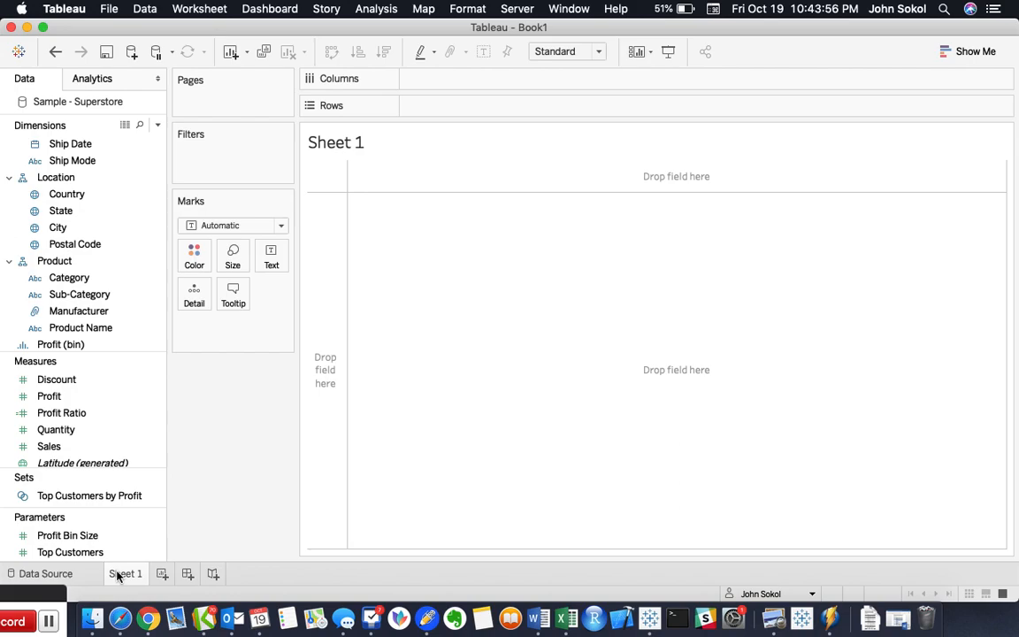
Create a calculated field named Placeholder with the formula MIN(0).
{"action": "left_click", "coordinate": [115, 261]}
{"action": "left_click", "coordinate": [158, 127]}
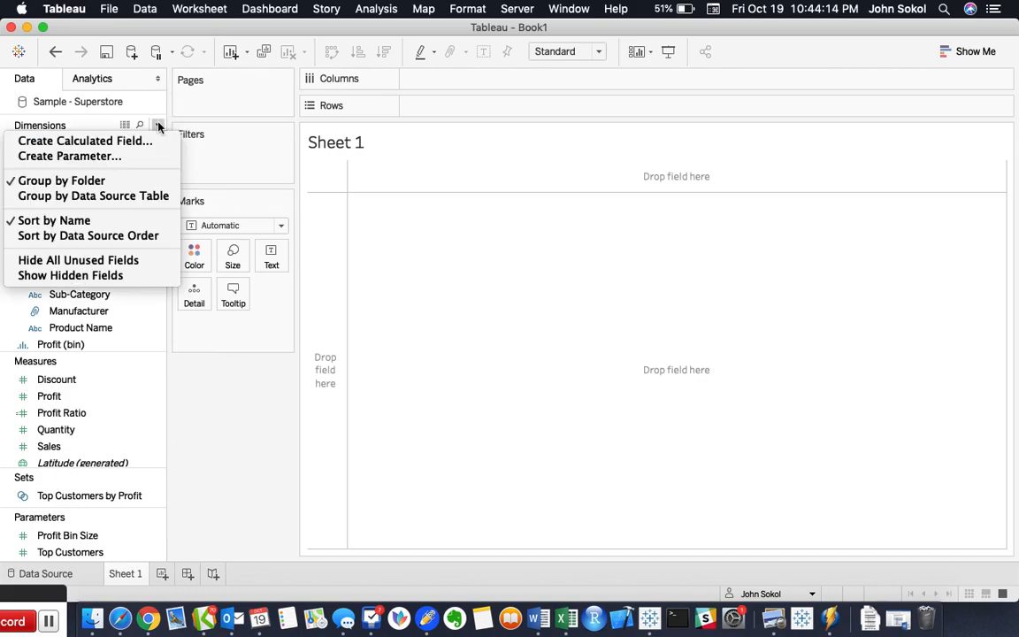
{"action": "left_click", "coordinate": [151, 140]}
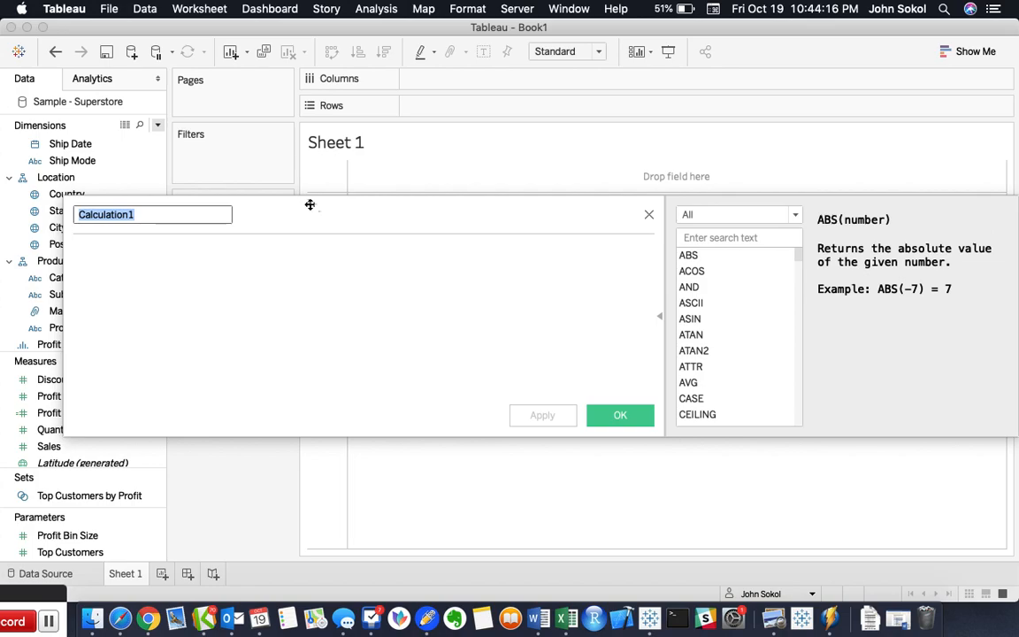
{"action": "type", "text": "Placeholder"}
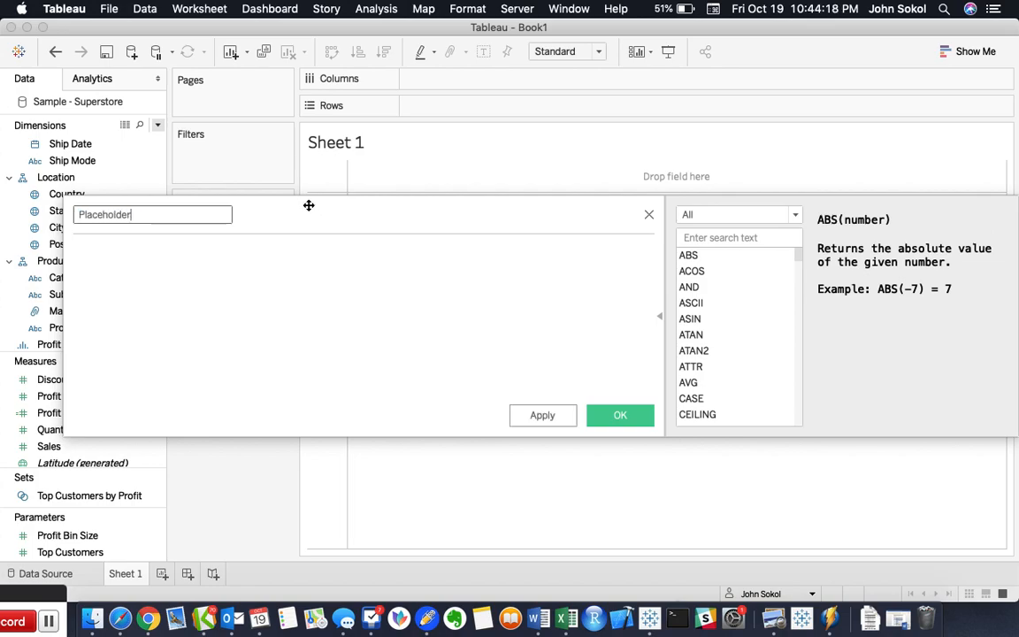
{"action": "key", "text": "Tab"}
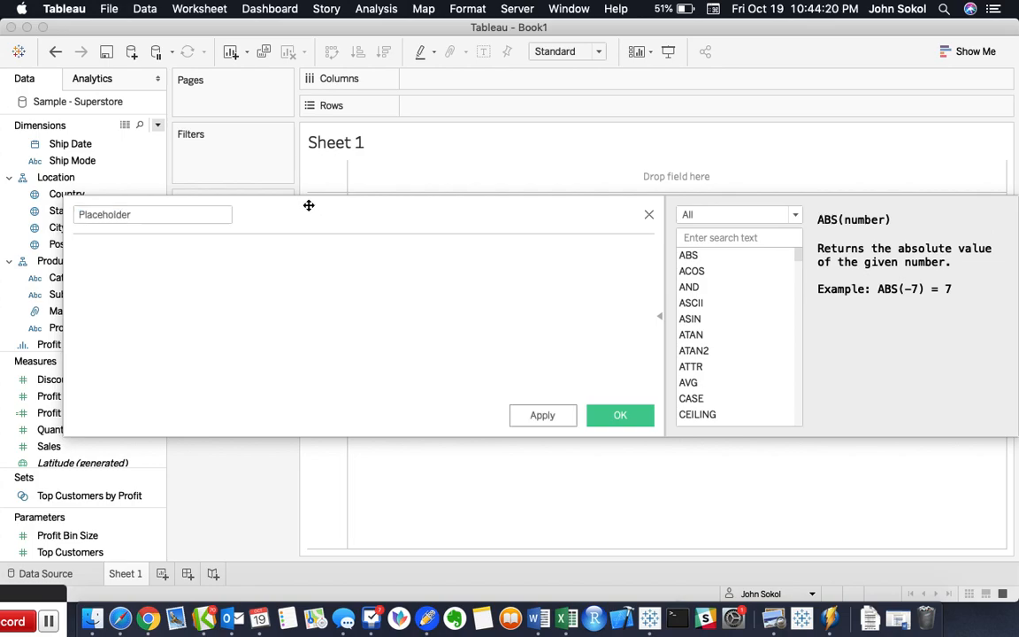
{"action": "type", "text": "min"}
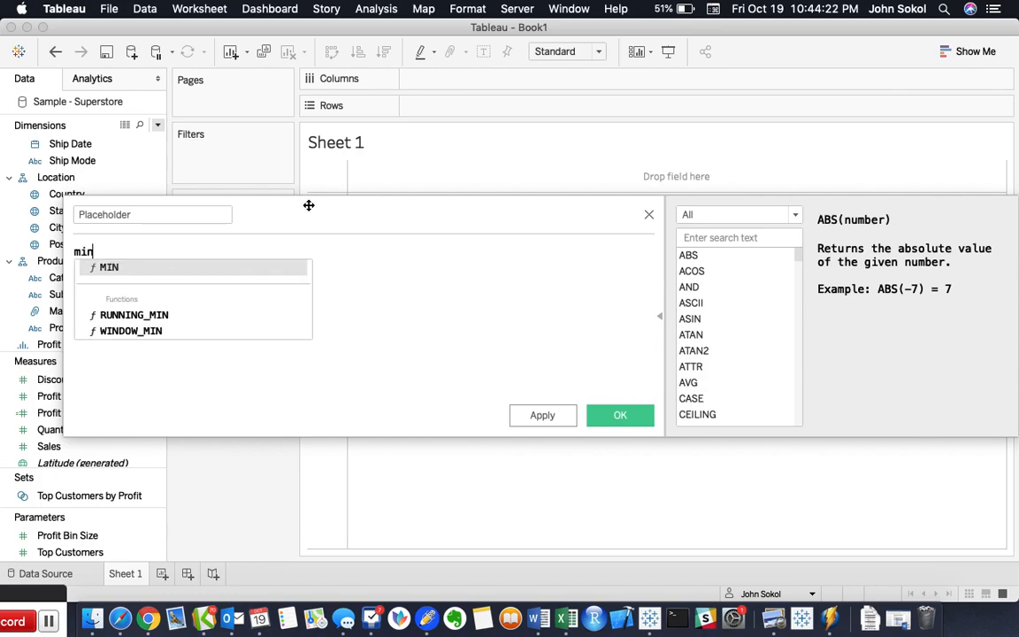
{"action": "key", "text": "Return"}
{"action": "type", "text": "0"}
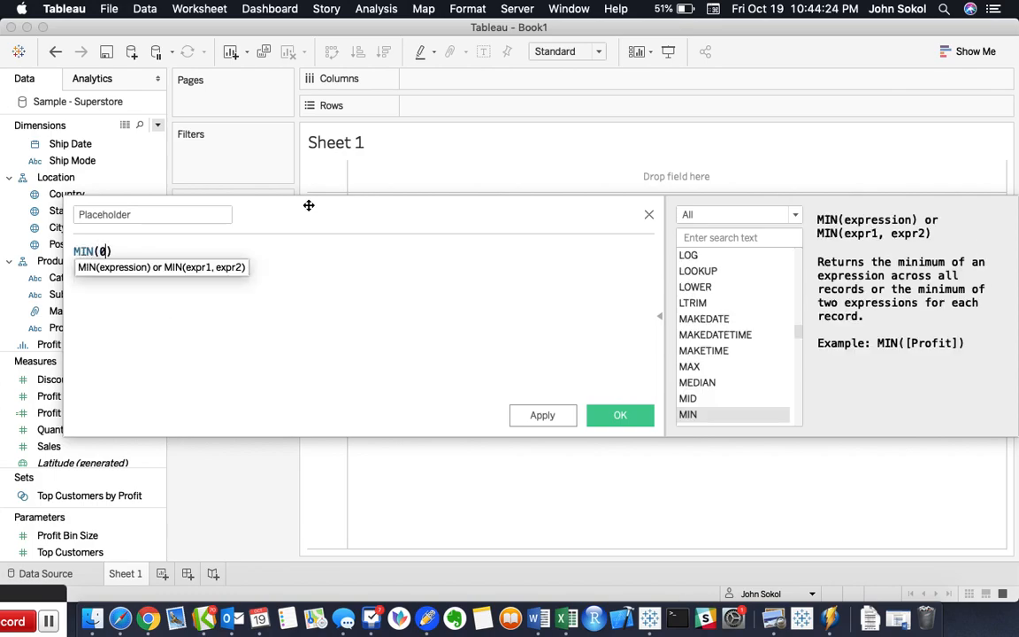
{"action": "left_click", "coordinate": [294, 273]}
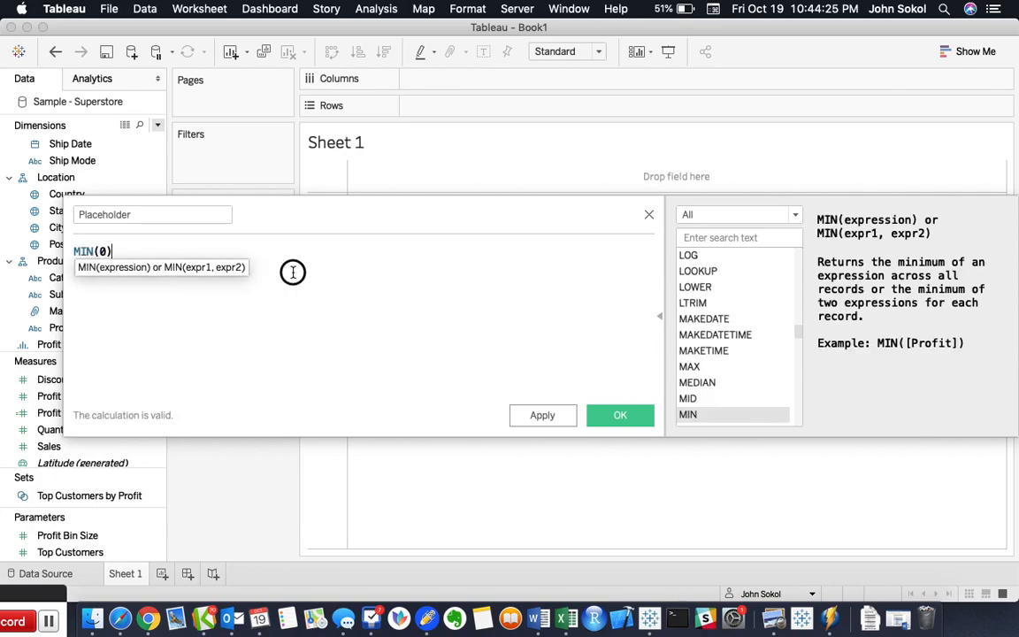
{"action": "left_click", "coordinate": [621, 416]}
Add the Placeholder measure to Columns six times, side by side.
{"action": "left_click", "coordinate": [94, 402]}
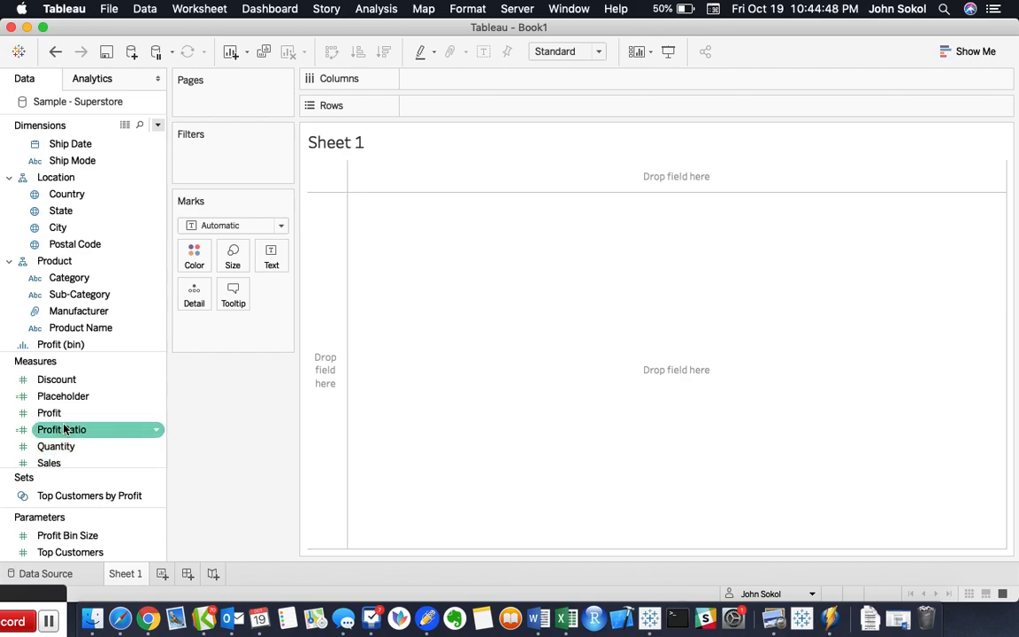
{"action": "mouse_move", "coordinate": [63, 401]}
{"action": "left_mouse_down"}
{"action": "mouse_move", "coordinate": [432, 107]}
{"action": "mouse_move", "coordinate": [440, 80]}
{"action": "left_mouse_up"}
{"action": "mouse_move", "coordinate": [64, 395]}
{"action": "left_mouse_down"}
{"action": "mouse_move", "coordinate": [726, 27]}
{"action": "mouse_move", "coordinate": [566, 80]}
{"action": "left_mouse_up"}
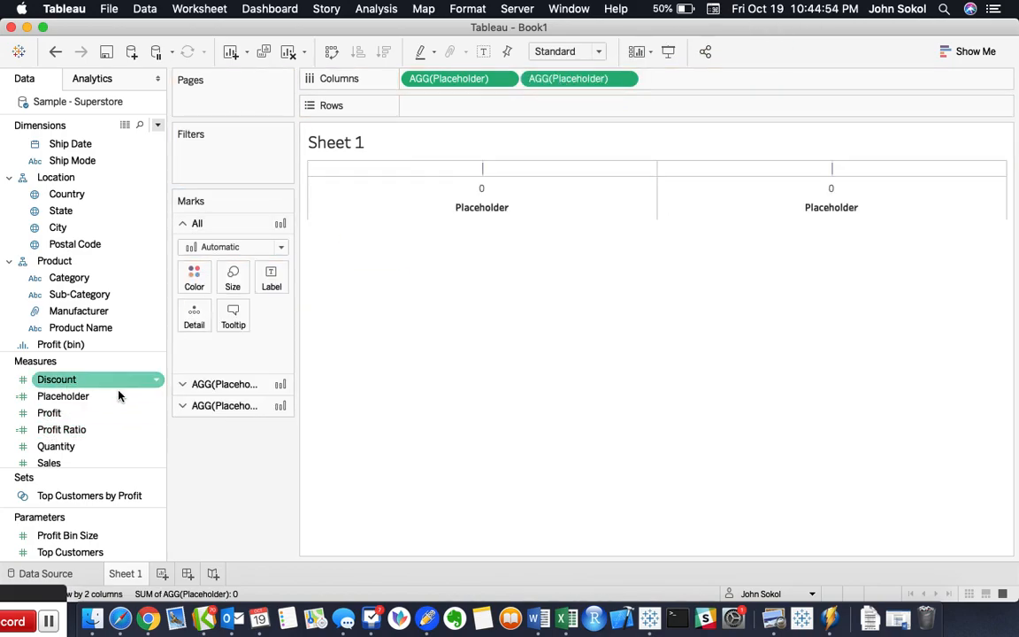
{"action": "left_click_drag", "start_coordinate": [92, 400], "coordinate": [789, 84]}
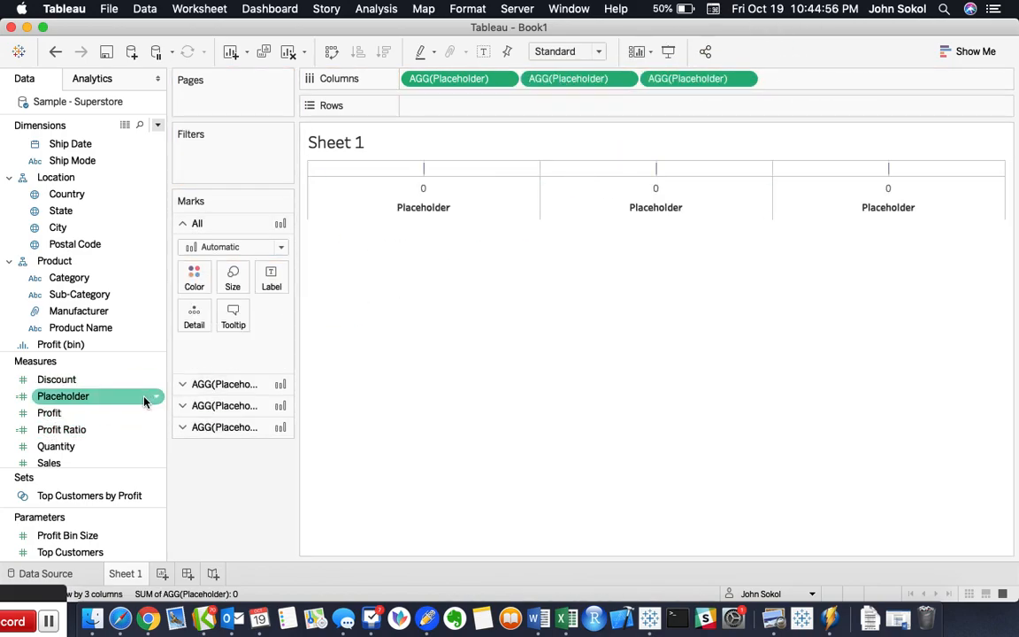
{"action": "left_click_drag", "start_coordinate": [75, 397], "coordinate": [818, 82]}
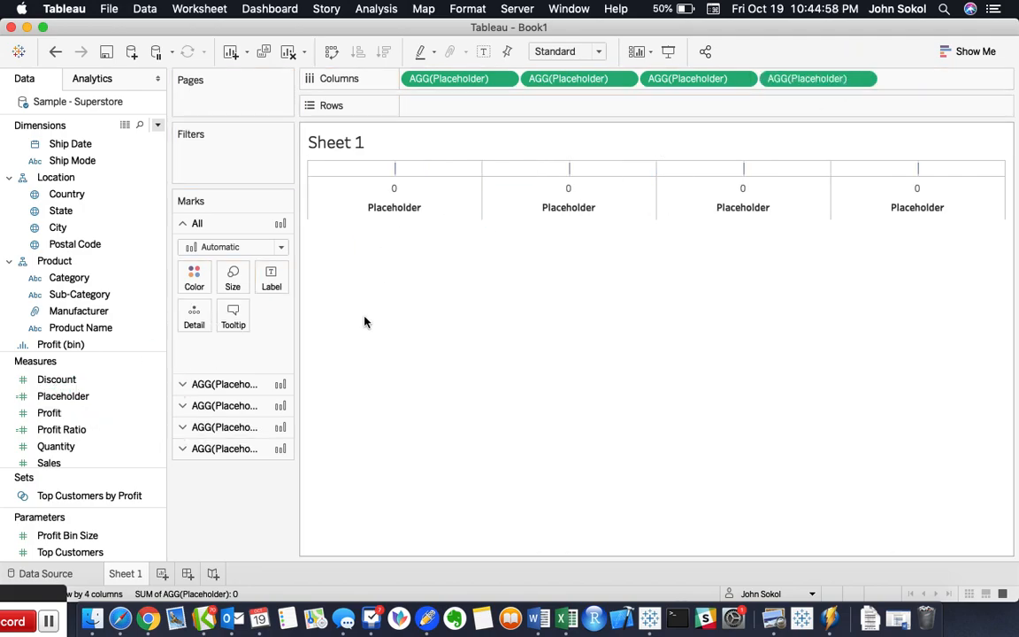
{"action": "left_click_drag", "start_coordinate": [88, 397], "coordinate": [952, 80]}
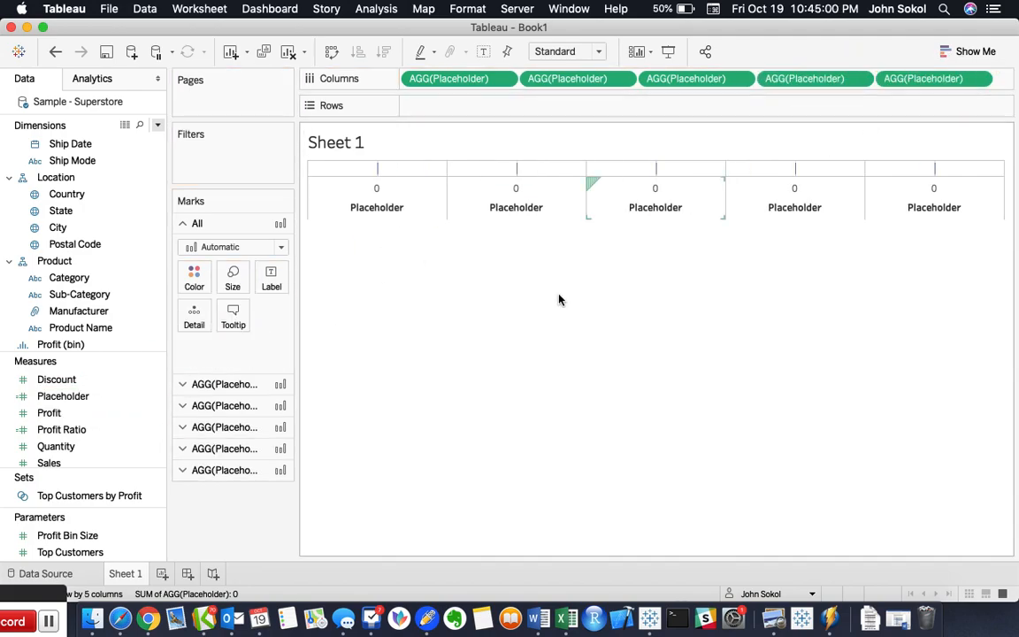
{"action": "left_click_drag", "start_coordinate": [88, 396], "coordinate": [1000, 84]}
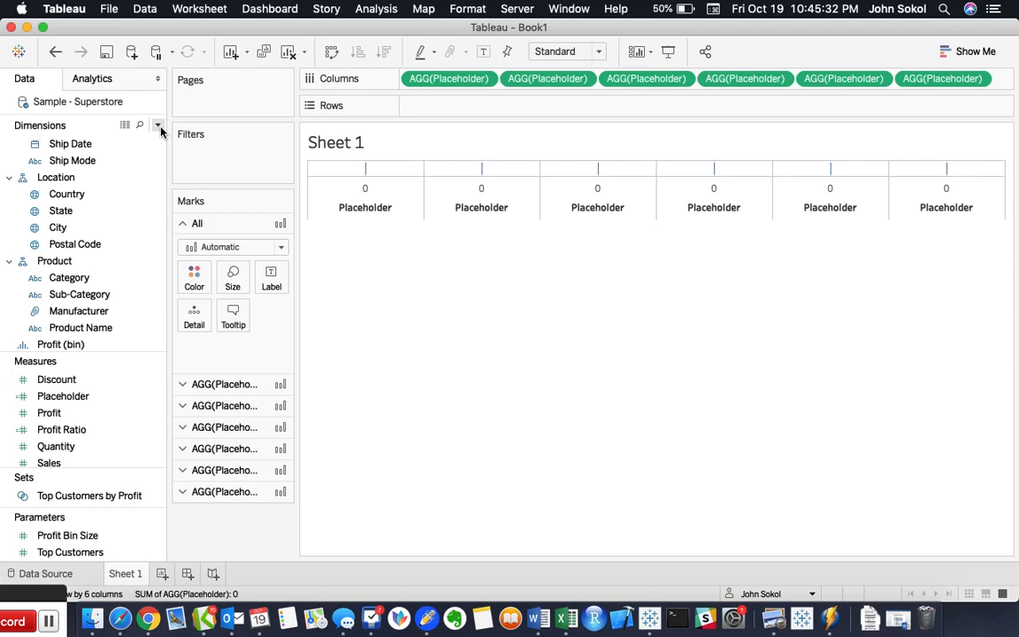
Create a calculated field named Category String with the formula "Category".
{"action": "left_click", "coordinate": [157, 125]}
{"action": "left_click", "coordinate": [323, 267]}
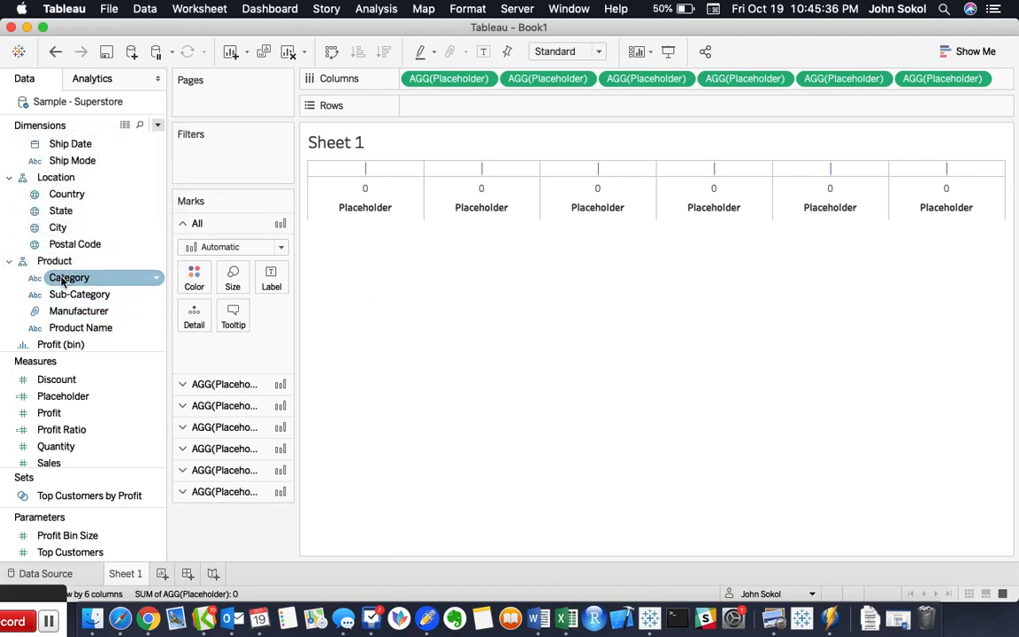
{"action": "left_click", "coordinate": [158, 125]}
{"action": "left_click", "coordinate": [151, 138]}
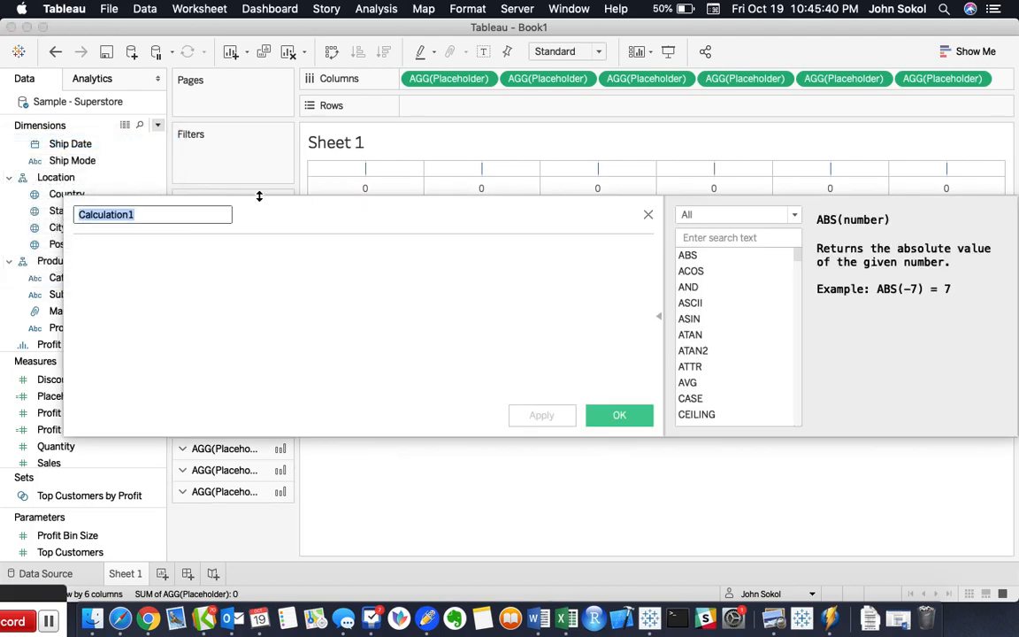
{"action": "key", "text": "BackSpace"}
{"action": "type", "text": "Category"}
{"action": "key", "text": "Tab"}
{"action": "type", "text": "\""}
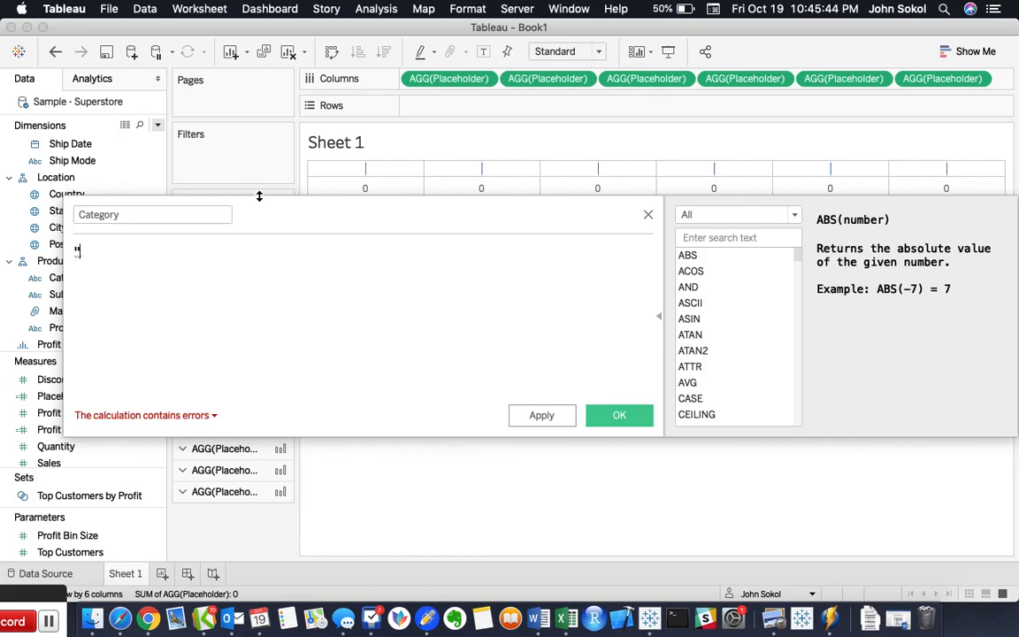
{"action": "left_click", "coordinate": [166, 212]}
{"action": "type", "text": "String"}
{"action": "left_click", "coordinate": [132, 263]}
{"action": "type", "text": "Carte"}
{"action": "key", "text": "BackSpace"}
{"action": "key", "text": "BackSpace"}
{"action": "key", "text": "BackSpace"}
{"action": "type", "text": "tegory\""}
{"action": "left_click", "coordinate": [622, 414]}
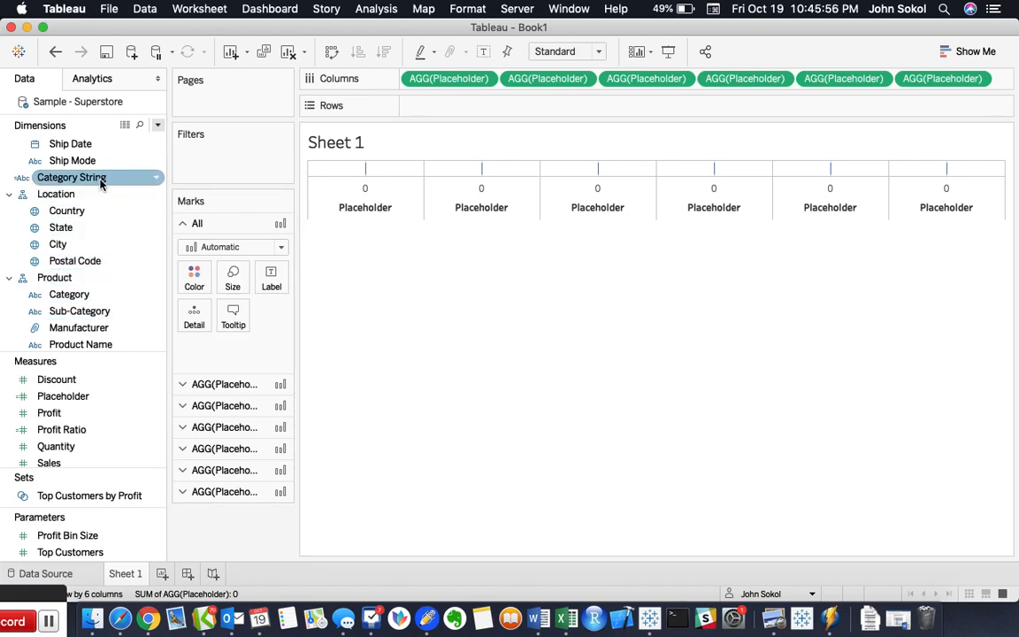
Label the marks of the first Placeholder column with the Category String field.
{"action": "left_click", "coordinate": [235, 385]}
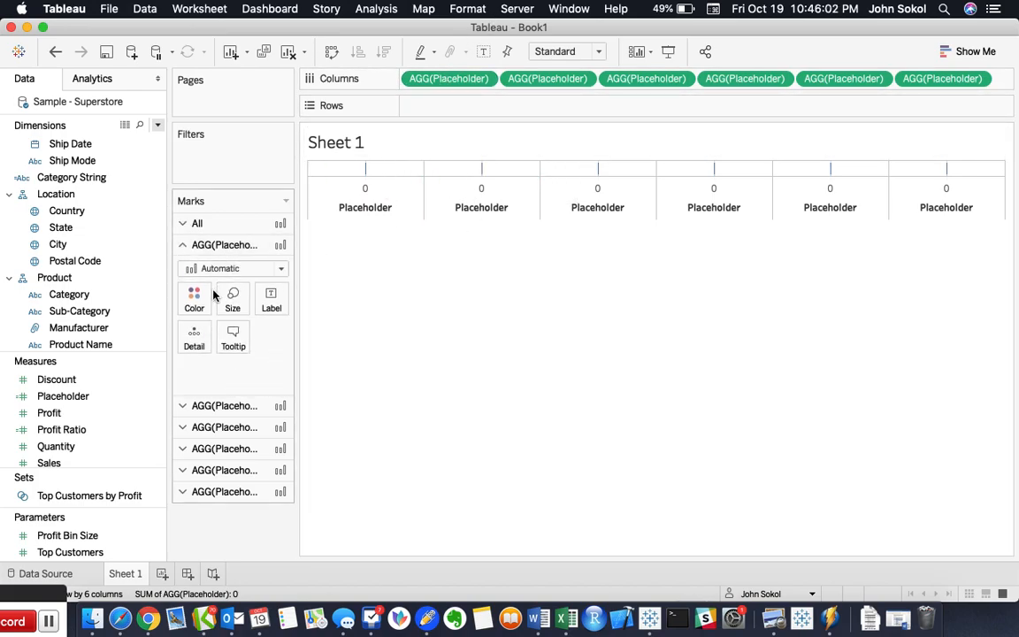
{"action": "left_click", "coordinate": [72, 177]}
{"action": "left_click_drag", "start_coordinate": [68, 182], "coordinate": [270, 305]}
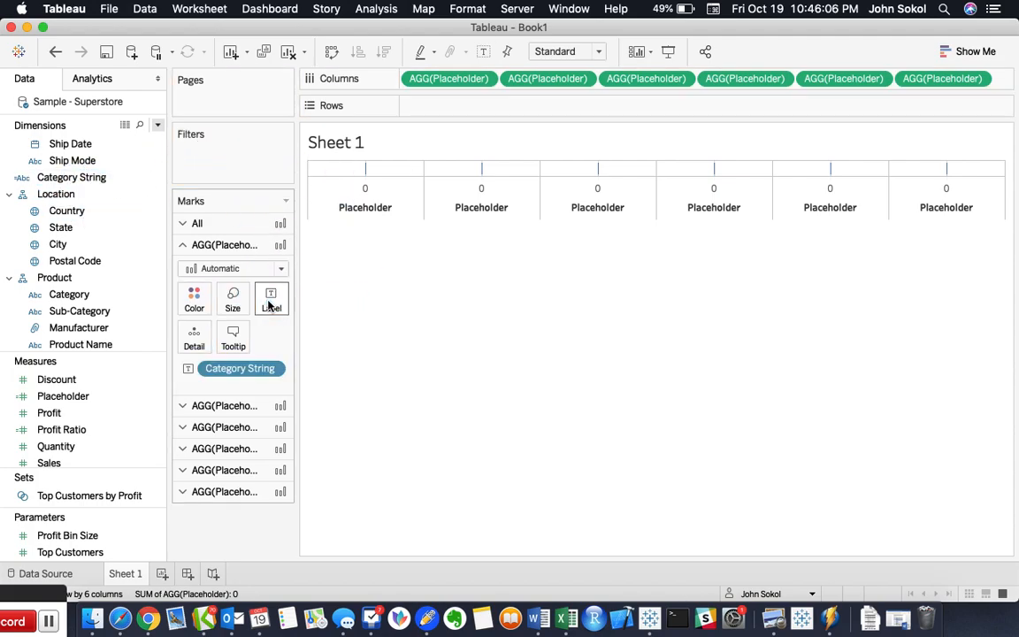
{"action": "left_click", "coordinate": [110, 228]}
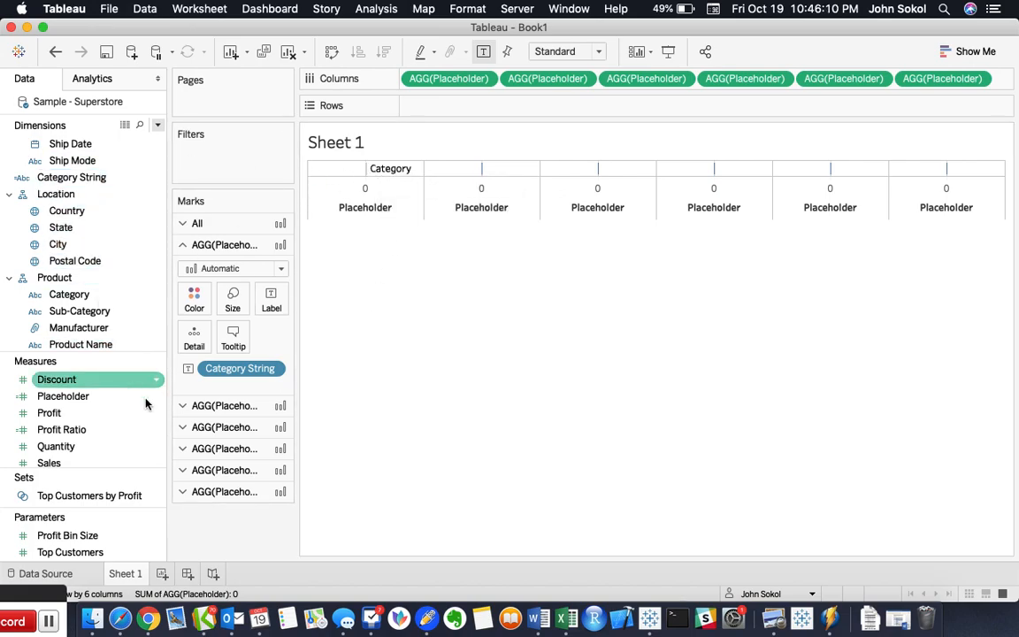
Create a calculated field named Sub-Category String with the formula "Sub-Category".
{"action": "left_click", "coordinate": [223, 405]}
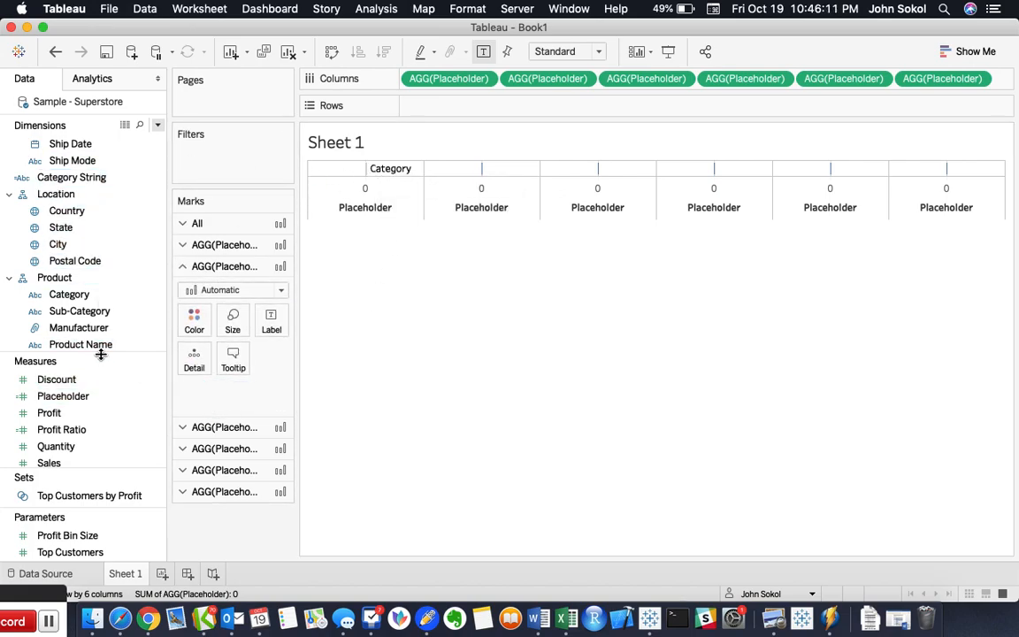
{"action": "left_click", "coordinate": [156, 125]}
{"action": "left_click", "coordinate": [124, 139]}
{"action": "left_click_drag", "start_coordinate": [392, 214], "coordinate": [637, 252]}
{"action": "key", "text": "BackSpace"}
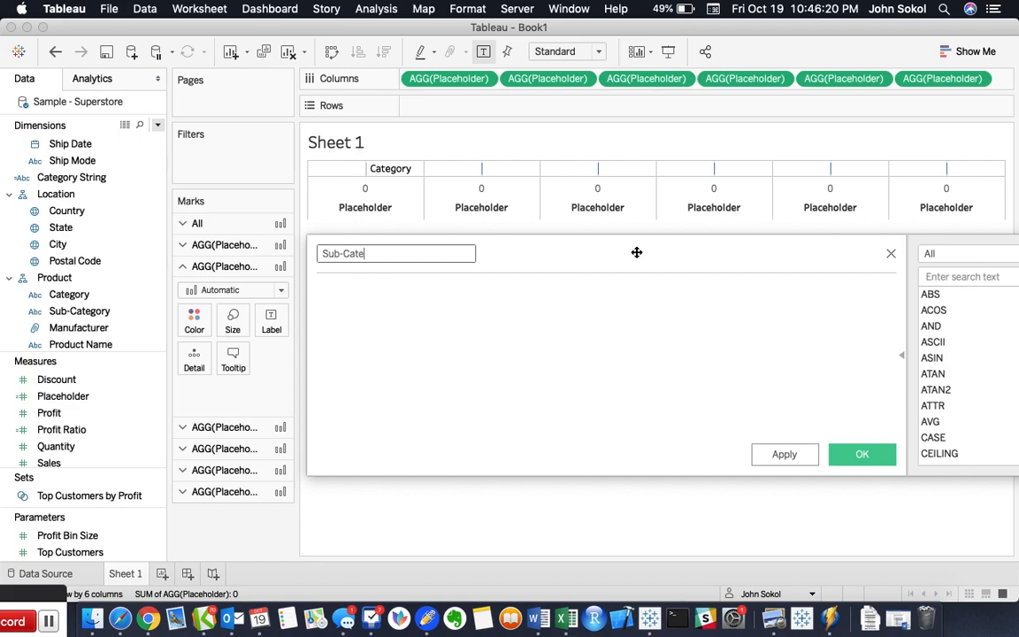
{"action": "type", "text": "Sub-Category String"}
{"action": "key", "text": "Tab"}
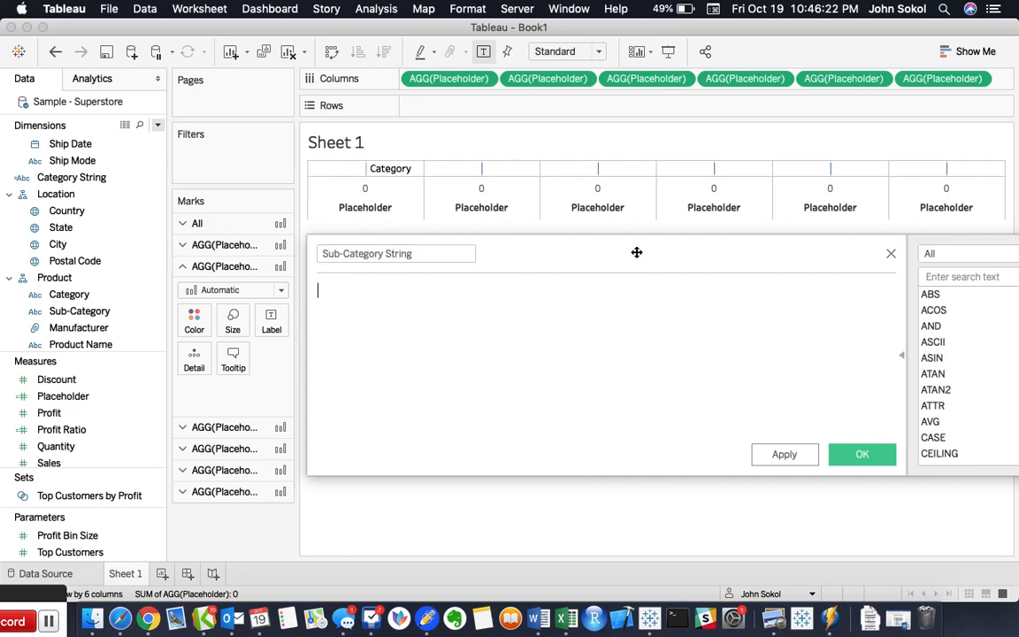
{"action": "type", "text": "\"Sub-Category\""}
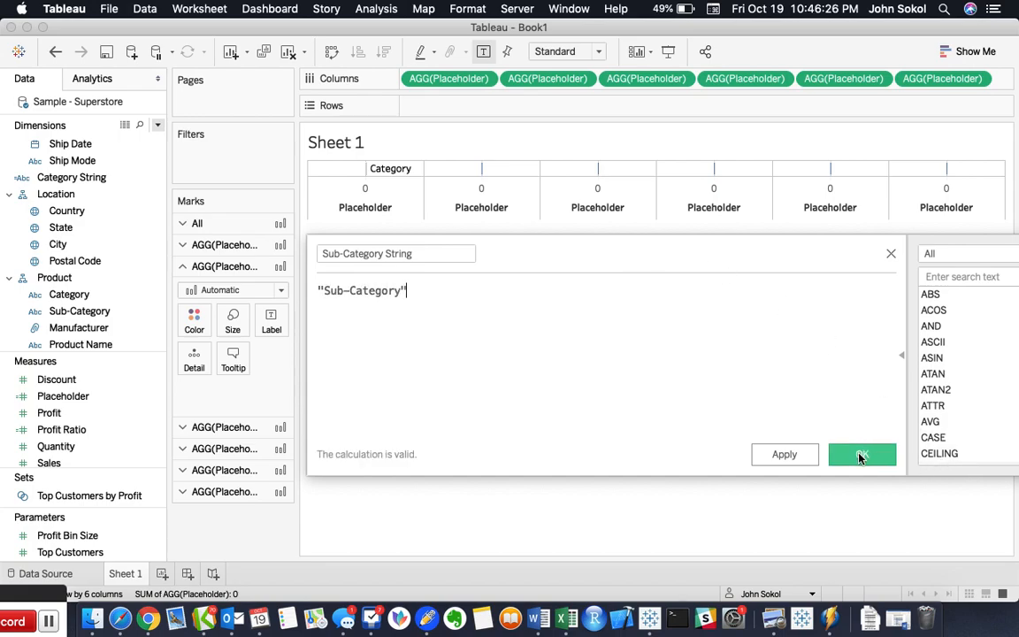
{"action": "left_click", "coordinate": [861, 454]}
Label the second Placeholder column with the Sub-Category dimension and widen the Placeholder columns.
{"action": "left_click", "coordinate": [107, 312]}
{"action": "left_click_drag", "start_coordinate": [79, 311], "coordinate": [269, 333]}
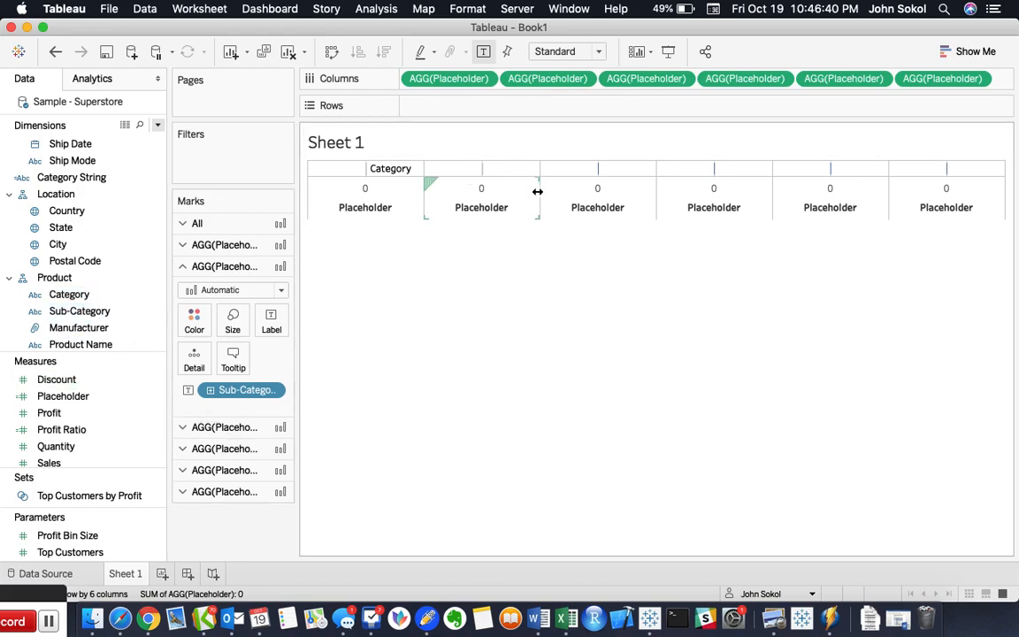
{"action": "left_click_drag", "start_coordinate": [538, 191], "coordinate": [580, 192]}
{"action": "left_click", "coordinate": [580, 192]}
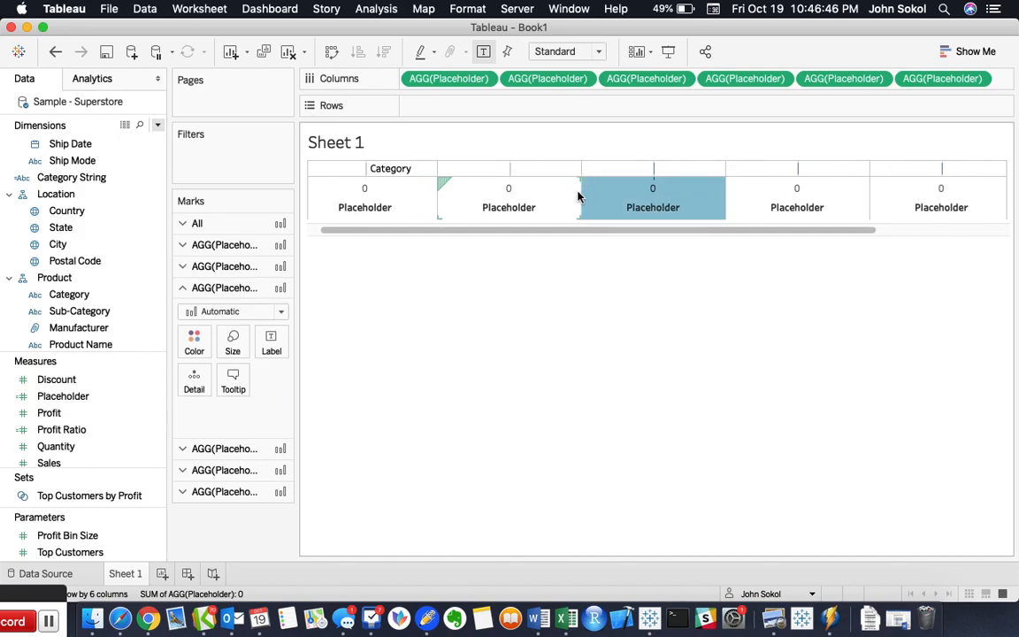
{"action": "left_click", "coordinate": [587, 199]}
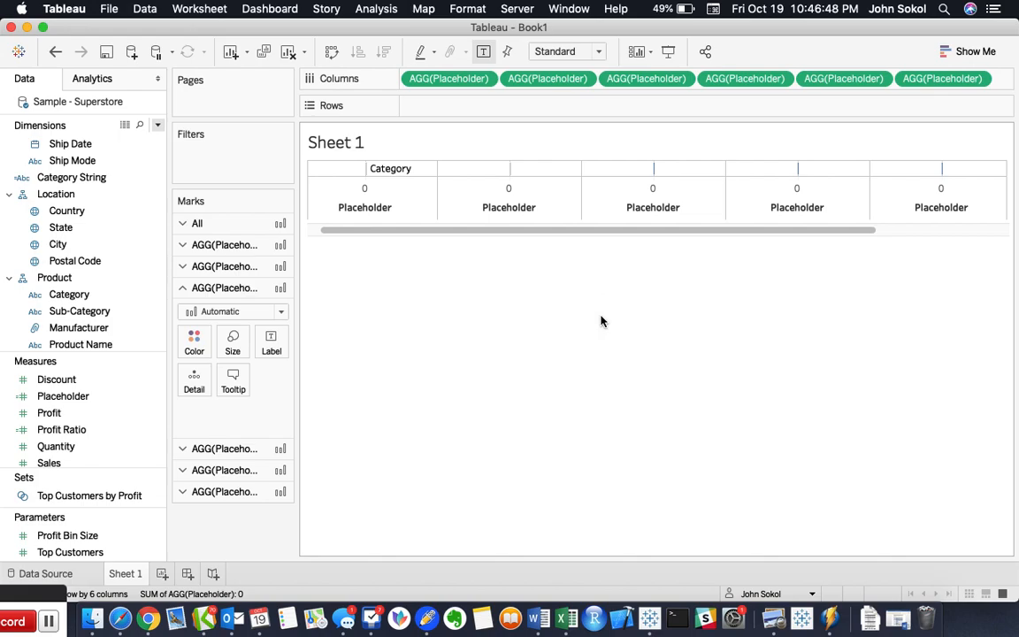
Replace the Sub-Category label on the second Placeholder column with the Sub-Category String field.
{"action": "left_click", "coordinate": [223, 267]}
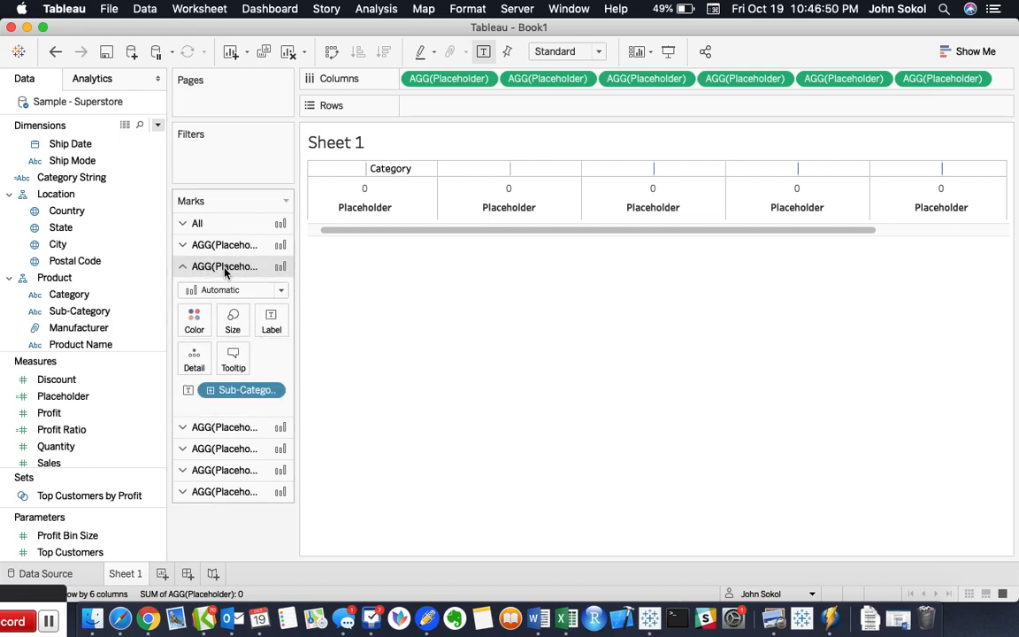
{"action": "left_click", "coordinate": [248, 391]}
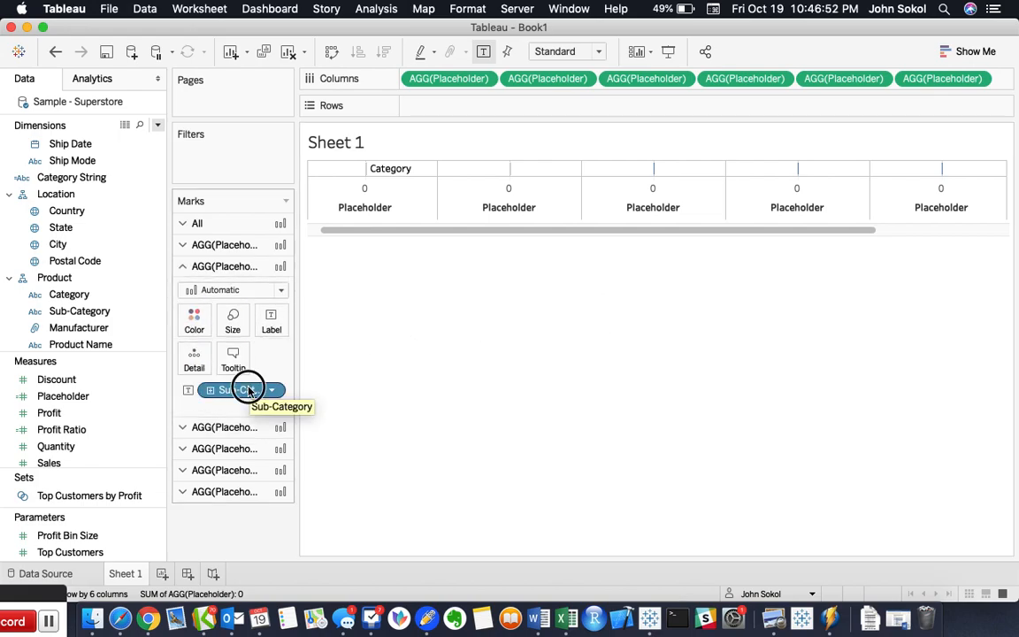
{"action": "key", "text": "Delete"}
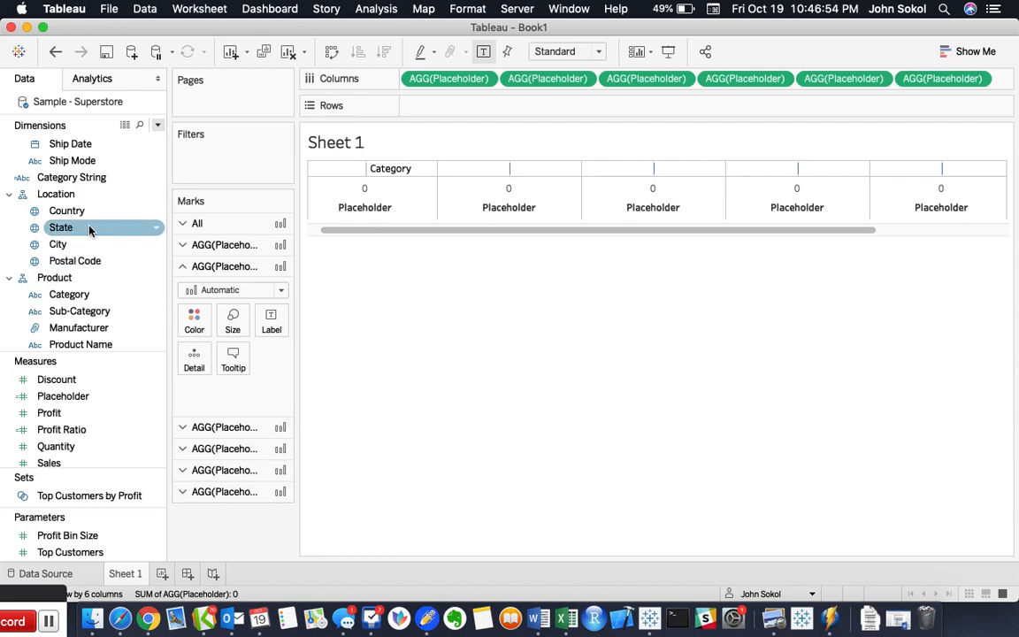
{"action": "scroll", "coordinate": [92, 229], "scroll_direction": "up", "scroll_amount": 5}
{"action": "scroll", "coordinate": [90, 229], "scroll_direction": "down", "scroll_amount": 5}
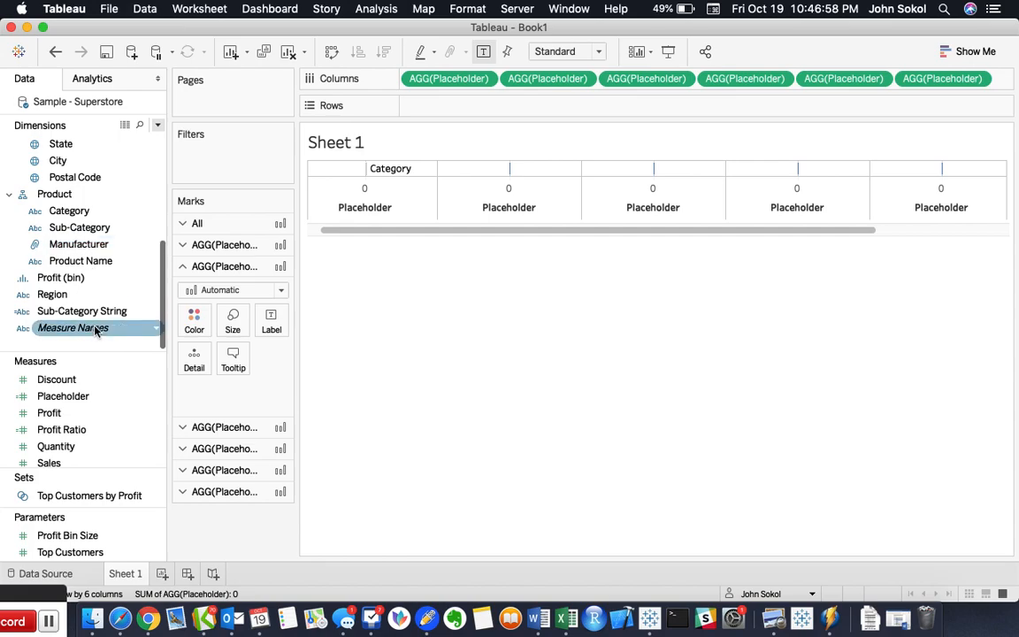
{"action": "left_click_drag", "start_coordinate": [106, 311], "coordinate": [268, 324]}
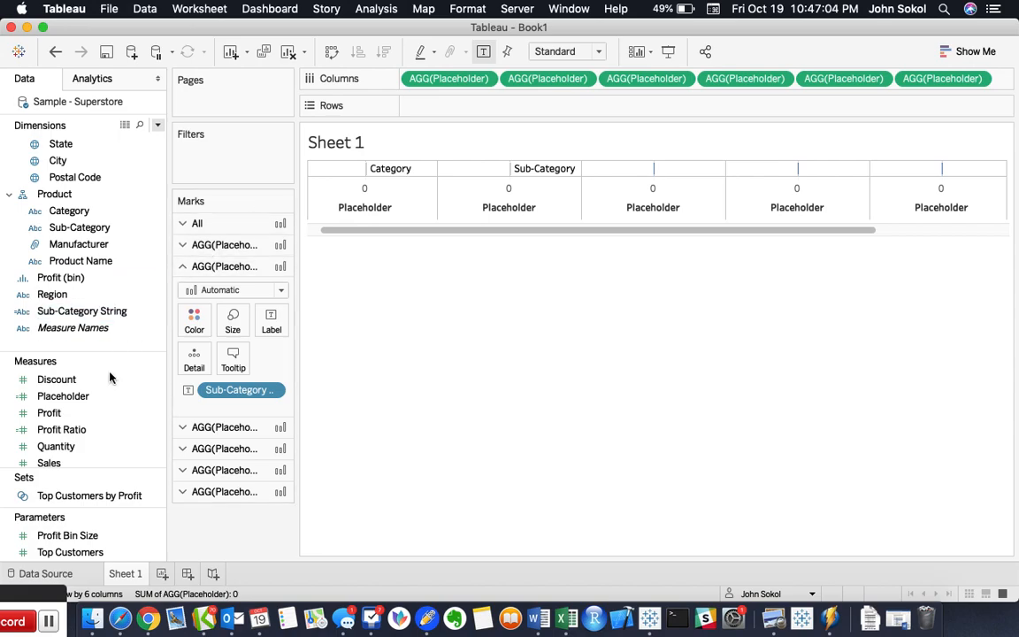
Create a calculated field named Profit String with the formula "Profit".
{"action": "left_click", "coordinate": [157, 125]}
{"action": "left_click", "coordinate": [158, 141]}
{"action": "key", "text": "BackSpace"}
{"action": "type", "text": "Profit String"}
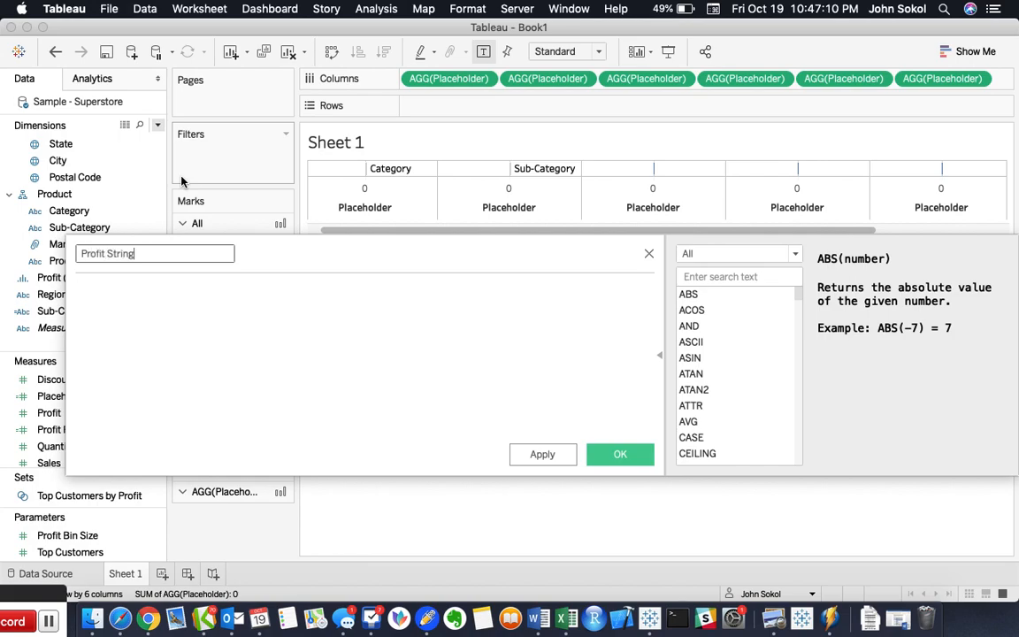
{"action": "key", "text": "Tab"}
{"action": "type", "text": "\"Profit\""}
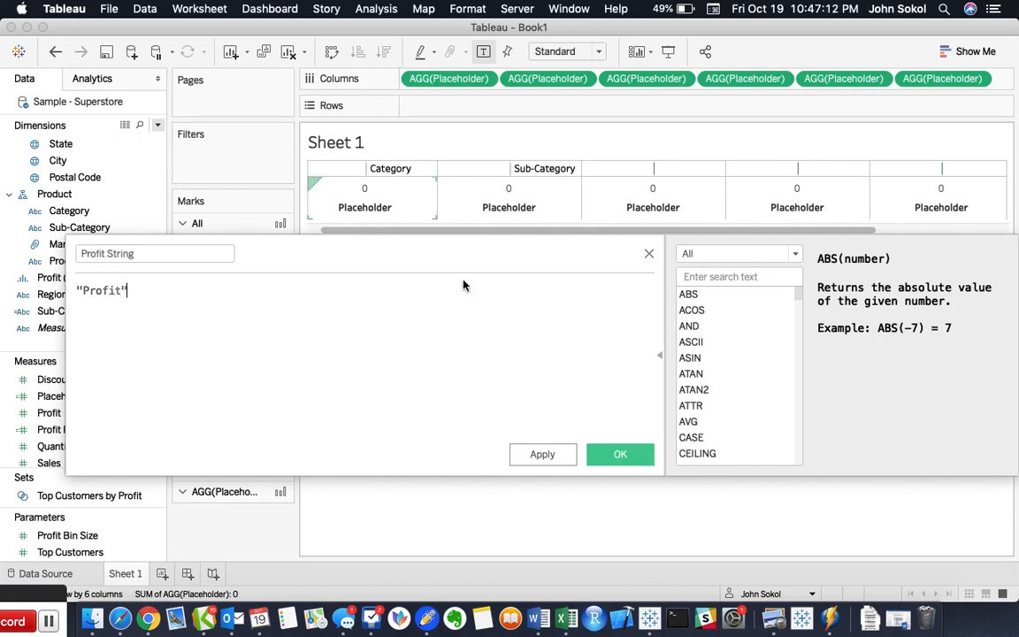
{"action": "left_click", "coordinate": [620, 454]}
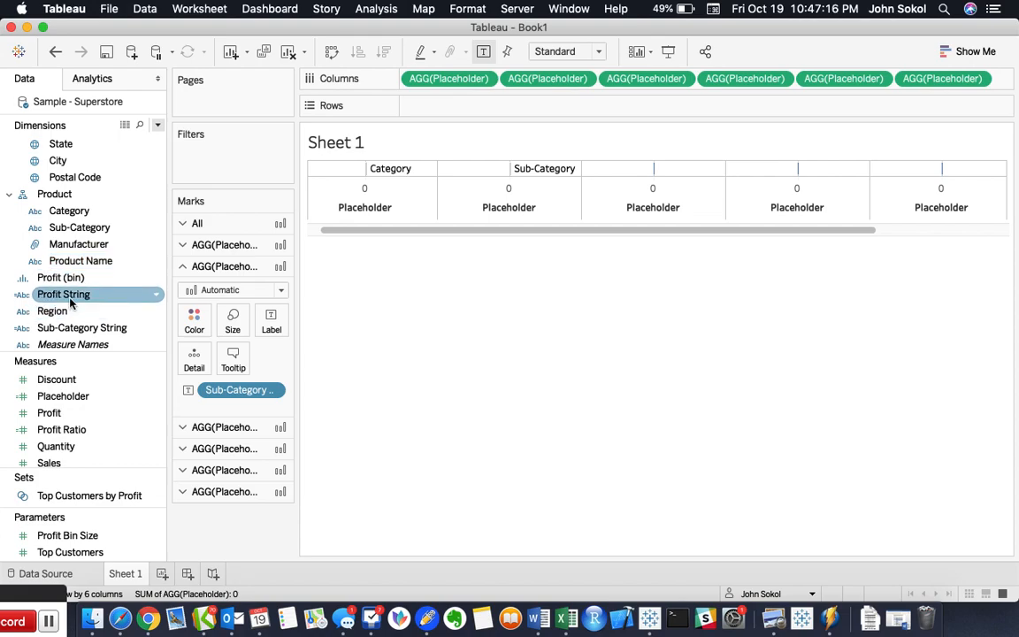
{"action": "left_click", "coordinate": [239, 427]}
{"action": "left_click_drag", "start_coordinate": [62, 293], "coordinate": [271, 343]}
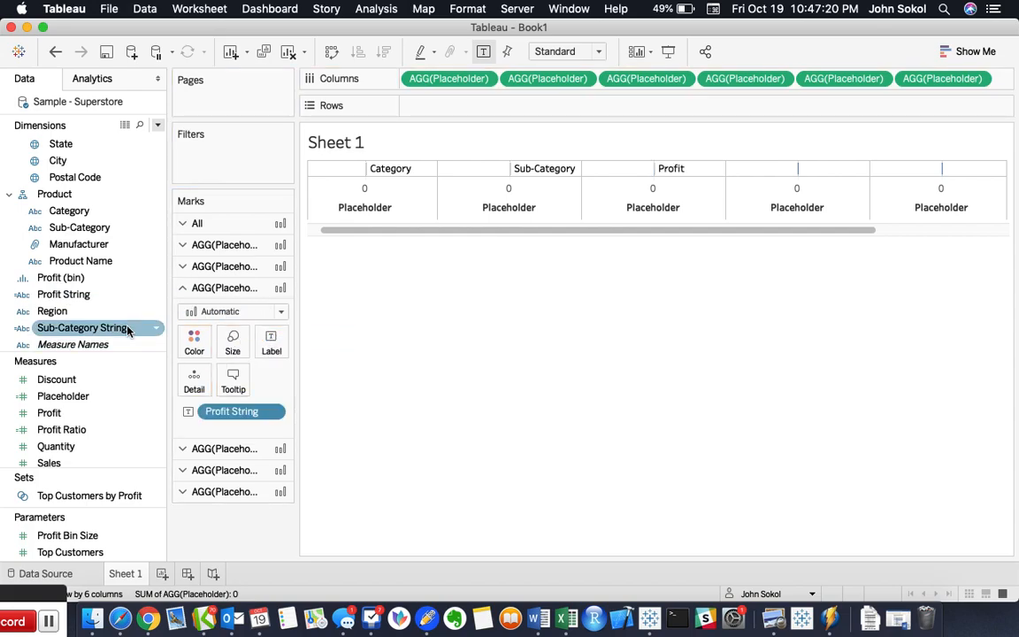
{"action": "left_click", "coordinate": [158, 126]}
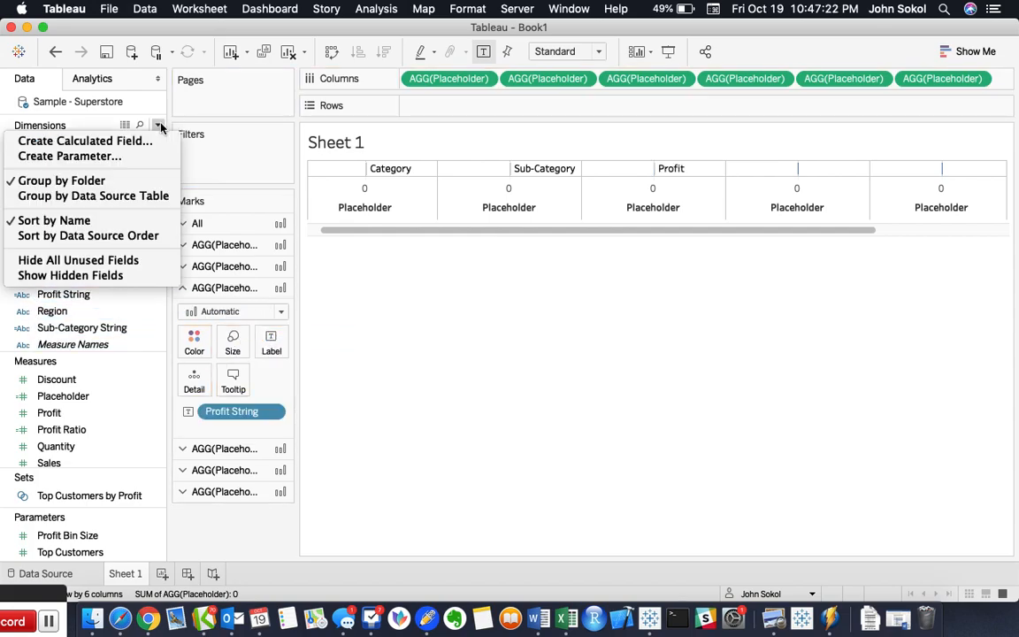
{"action": "left_click", "coordinate": [234, 415]}
{"action": "key", "text": "Delete"}
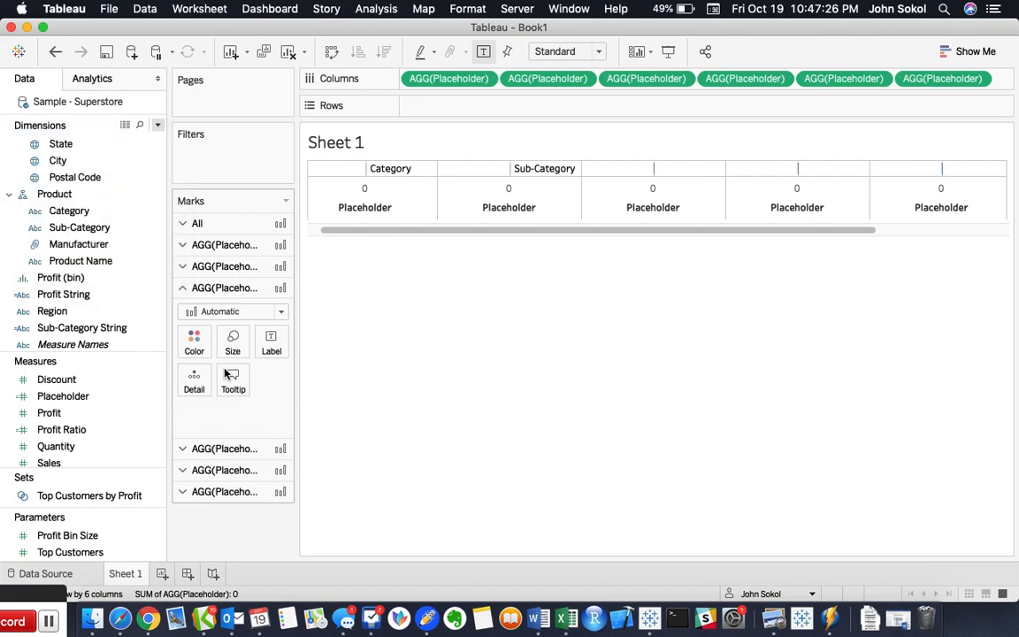
Create a calculated field named Sales String with the formula "Sales".
{"action": "left_click", "coordinate": [157, 126]}
{"action": "left_click", "coordinate": [155, 147]}
{"action": "type", "text": "Sales"}
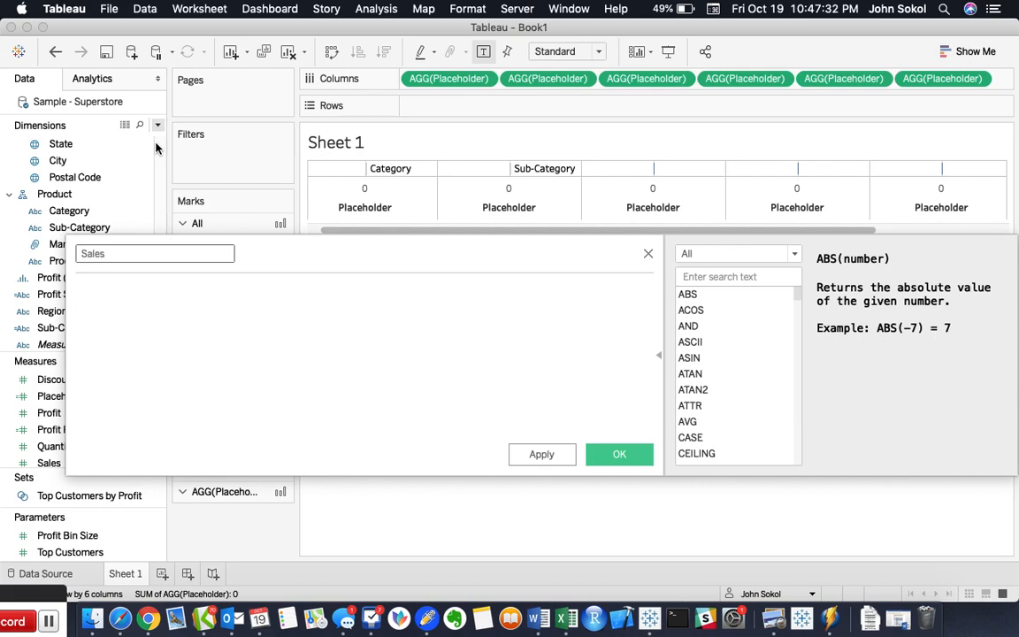
{"action": "type", "text": " String"}
{"action": "key", "text": "Tab"}
{"action": "type", "text": "\"Sales\""}
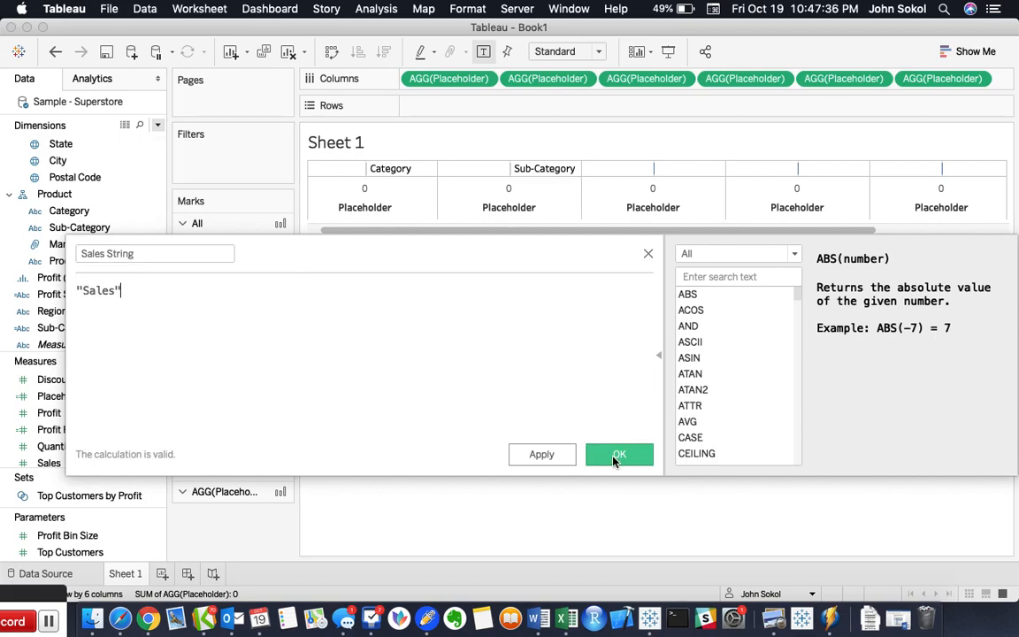
{"action": "left_click", "coordinate": [619, 454]}
Label the third Placeholder column with Sales String and the fourth with Profit String.
{"action": "left_click", "coordinate": [97, 328]}
{"action": "left_click_drag", "start_coordinate": [97, 329], "coordinate": [275, 331]}
{"action": "left_click", "coordinate": [225, 449]}
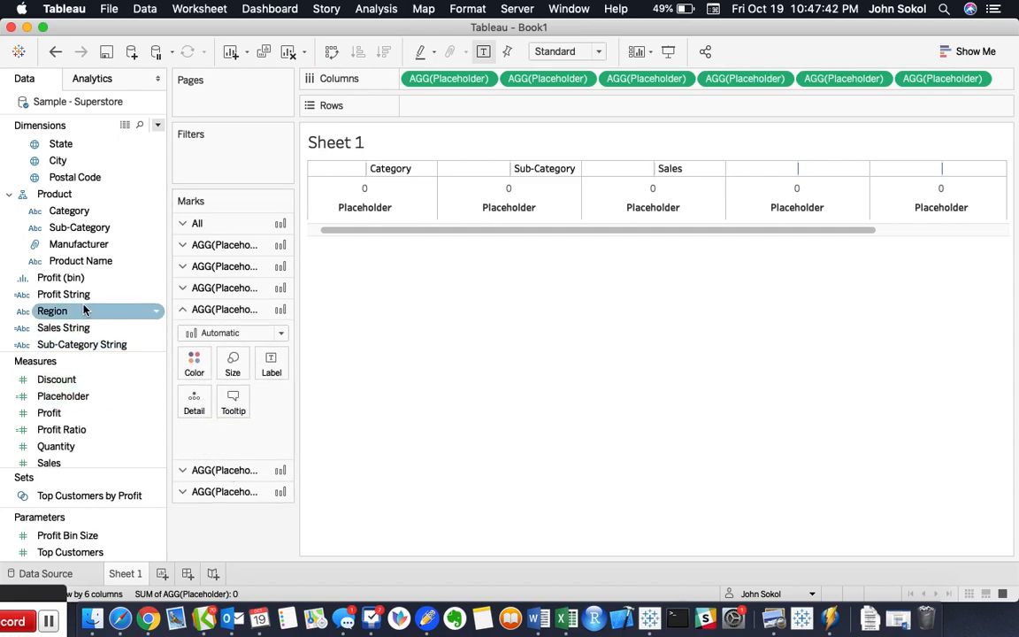
{"action": "left_click_drag", "start_coordinate": [78, 293], "coordinate": [270, 366]}
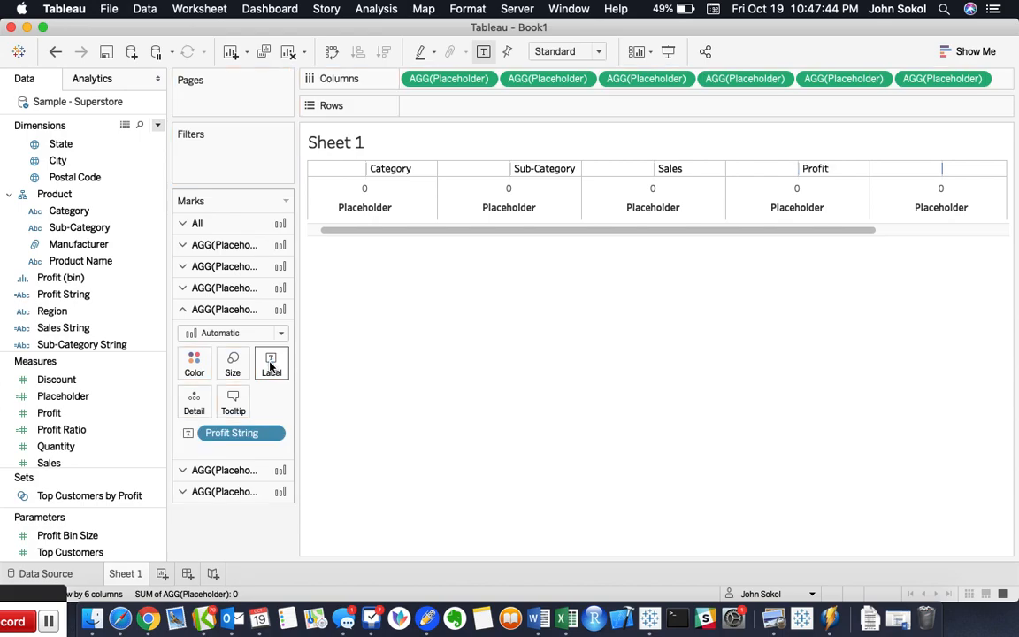
Create a calculated field named Discount String with the formula "Discount".
{"action": "scroll", "coordinate": [770, 197], "scroll_direction": "right", "scroll_amount": 5}
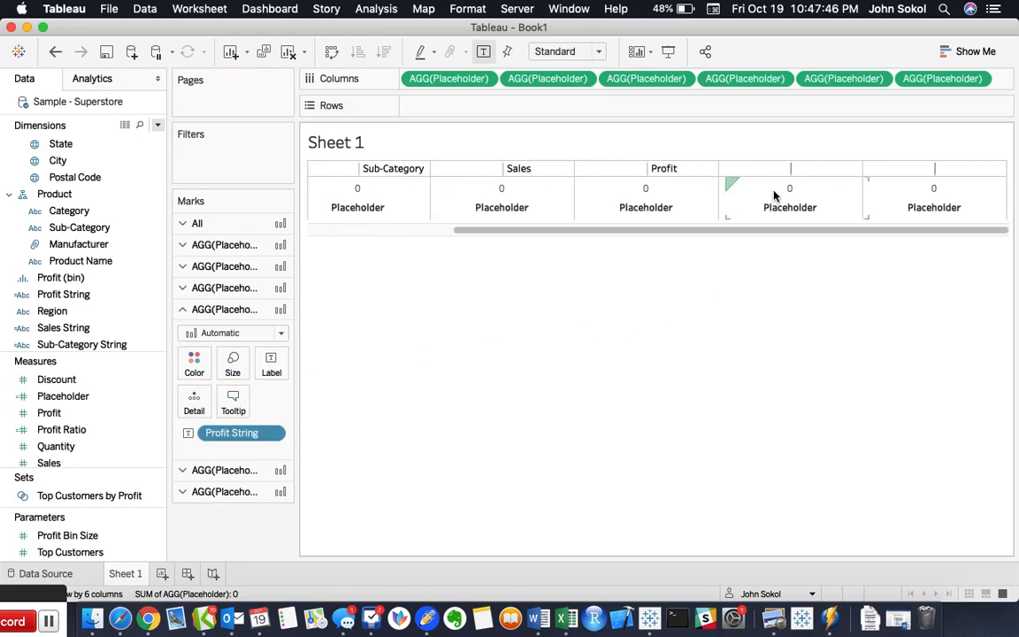
{"action": "left_click", "coordinate": [157, 125]}
{"action": "left_click", "coordinate": [155, 143]}
{"action": "type", "text": "Discount String"}
{"action": "key", "text": "Tab"}
{"action": "type", "text": "\"Discount\""}
{"action": "left_click", "coordinate": [642, 453]}
Label the marks of the fifth Placeholder column with the Discount String field.
{"action": "scroll", "coordinate": [100, 280], "scroll_direction": "down", "scroll_amount": 2}
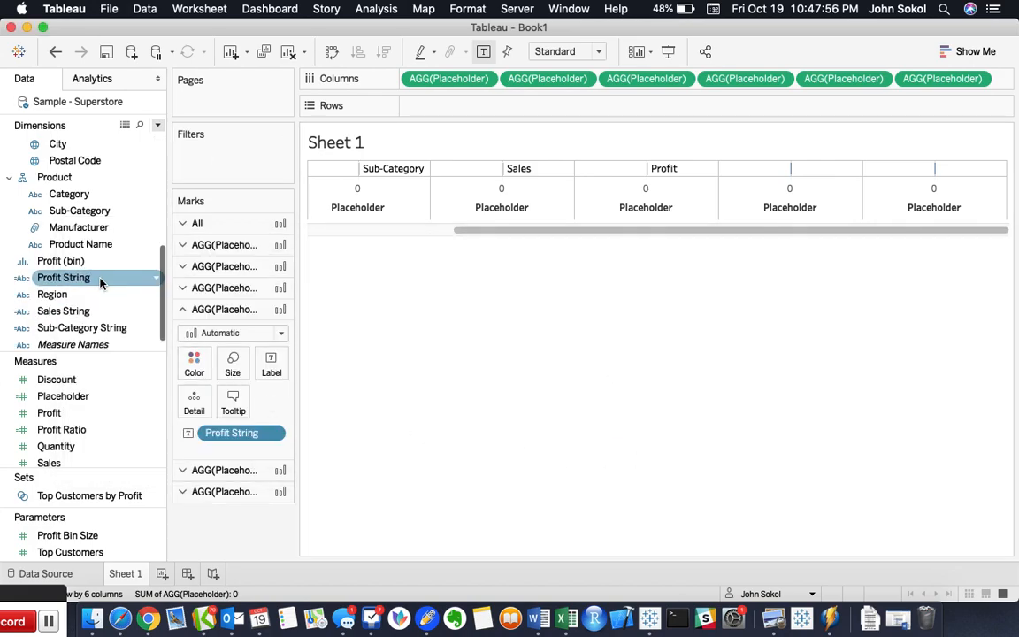
{"action": "scroll", "coordinate": [100, 280], "scroll_direction": "up", "scroll_amount": 5}
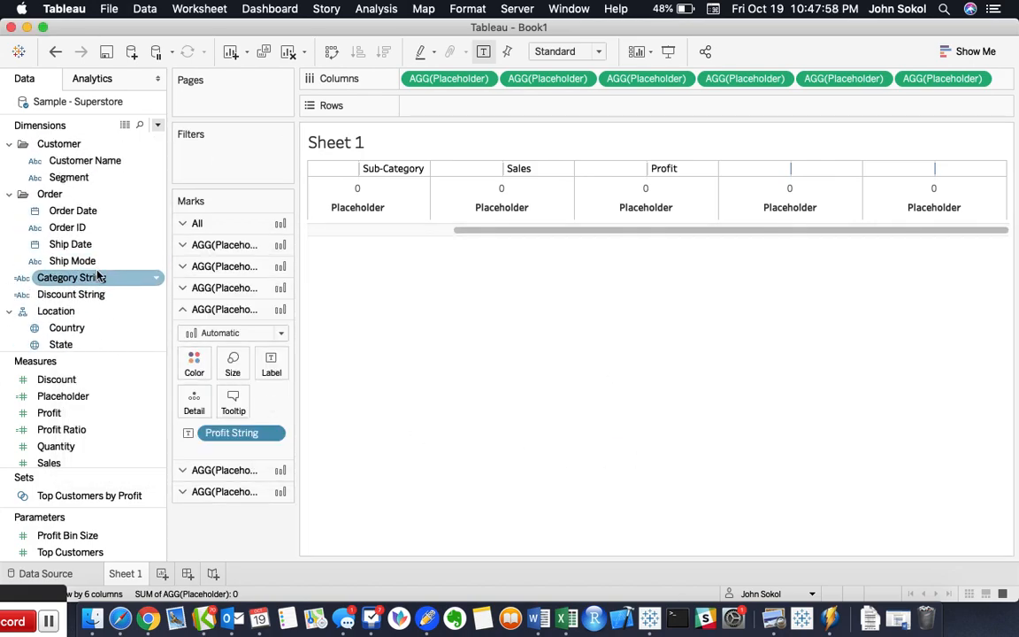
{"action": "left_click", "coordinate": [88, 293]}
{"action": "left_click", "coordinate": [239, 470]}
{"action": "left_click_drag", "start_coordinate": [101, 292], "coordinate": [277, 392]}
Create a calculated field named Quantity String with the formula "Quantity" and label the sixth Placeholder column with it.
{"action": "left_click", "coordinate": [158, 125]}
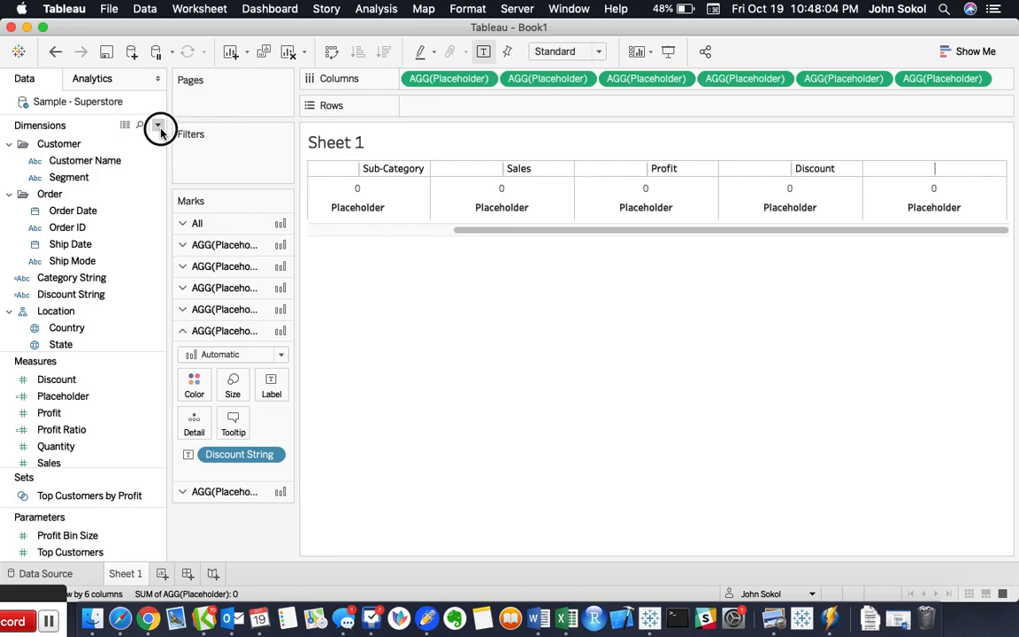
{"action": "left_click", "coordinate": [149, 140]}
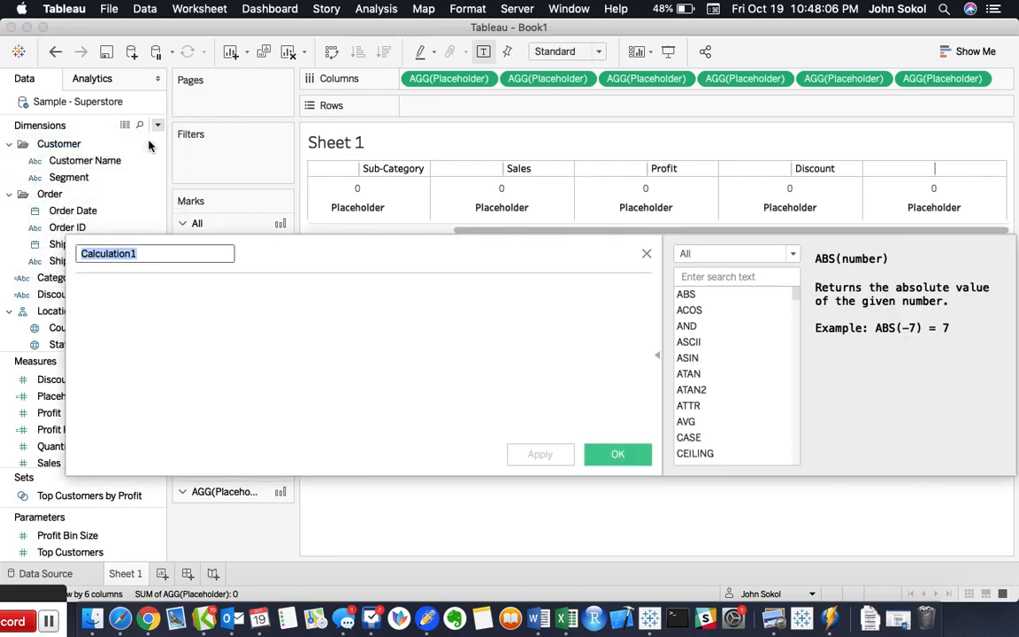
{"action": "key", "text": "BackSpace"}
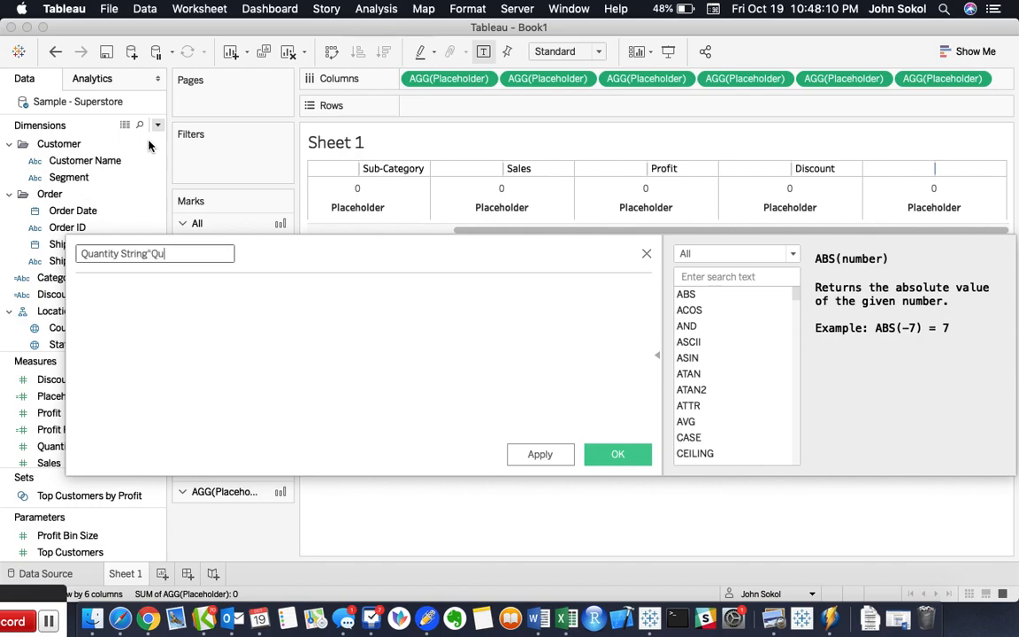
{"action": "key", "text": "Tab"}
{"action": "type", "text": "\"Quantity\""}
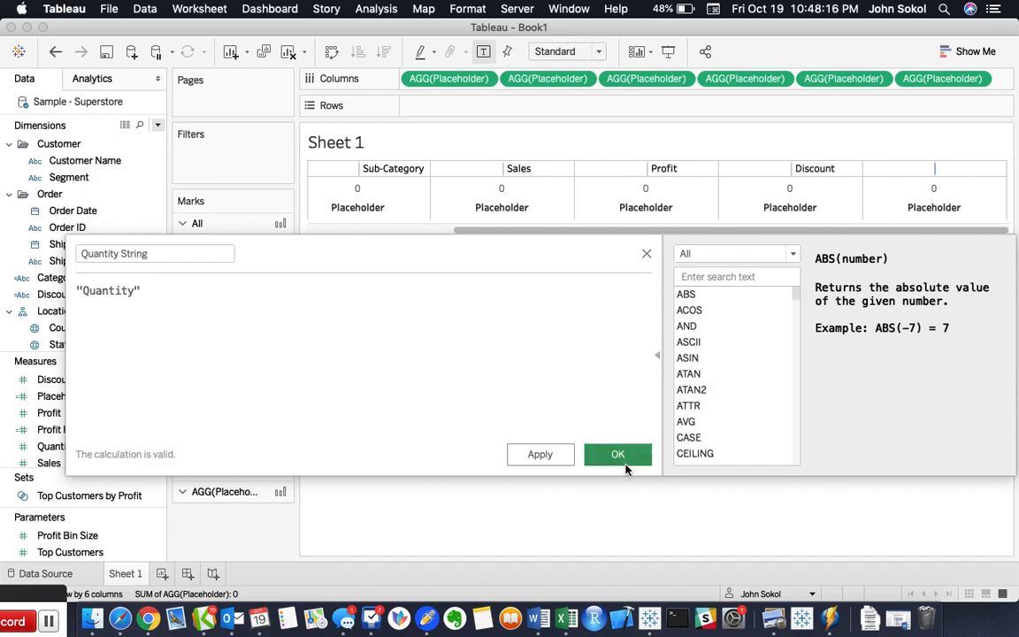
{"action": "left_click", "coordinate": [617, 455]}
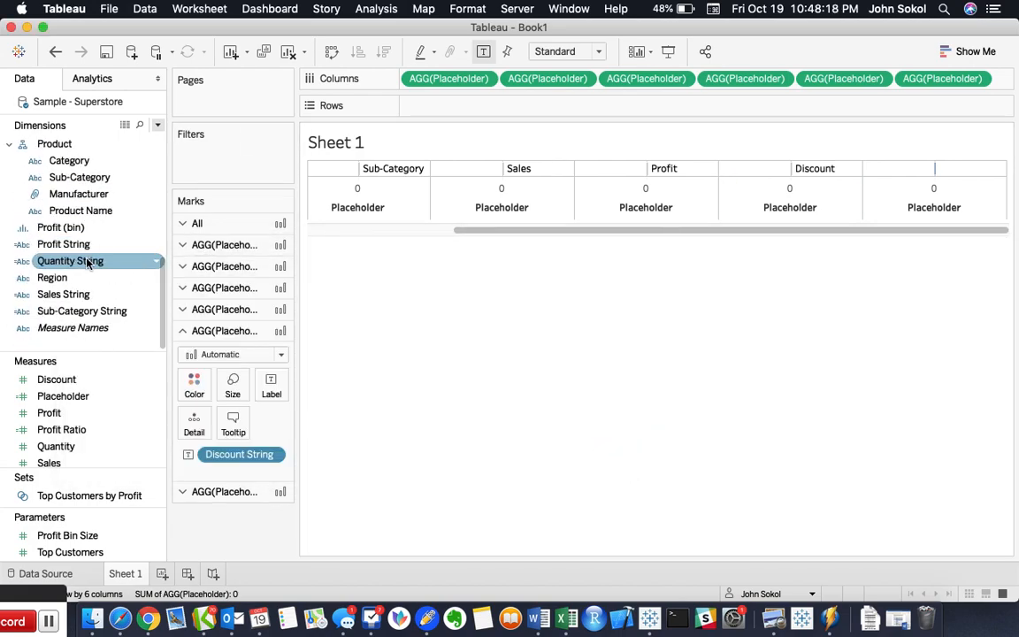
{"action": "left_click", "coordinate": [231, 491]}
{"action": "left_click_drag", "start_coordinate": [84, 261], "coordinate": [268, 407]}
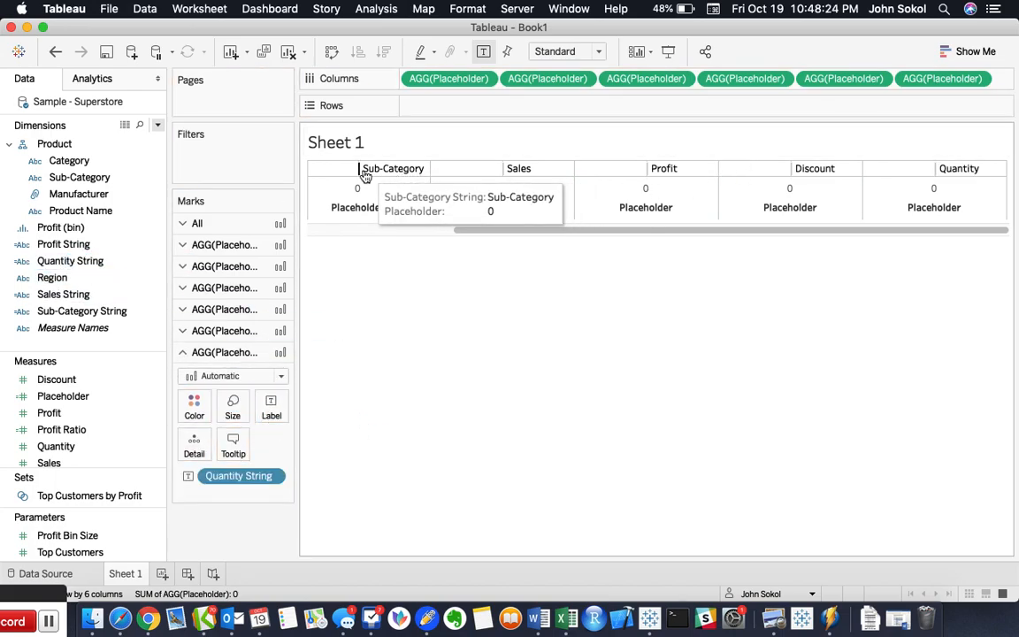
Set the mark type of all Placeholder columns to Square.
{"action": "left_click", "coordinate": [228, 245]}
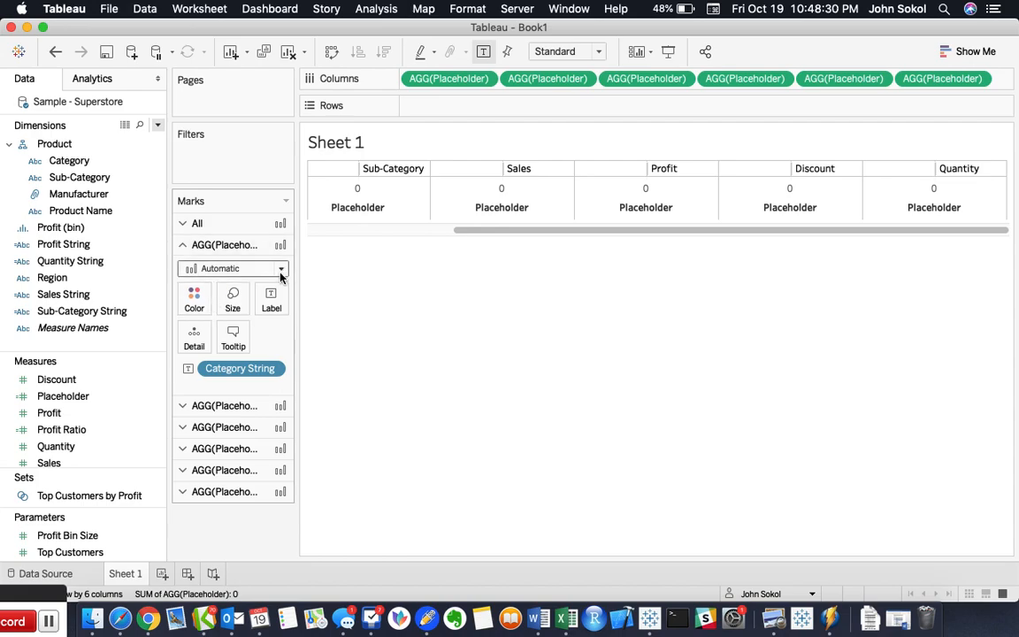
{"action": "left_click", "coordinate": [227, 223]}
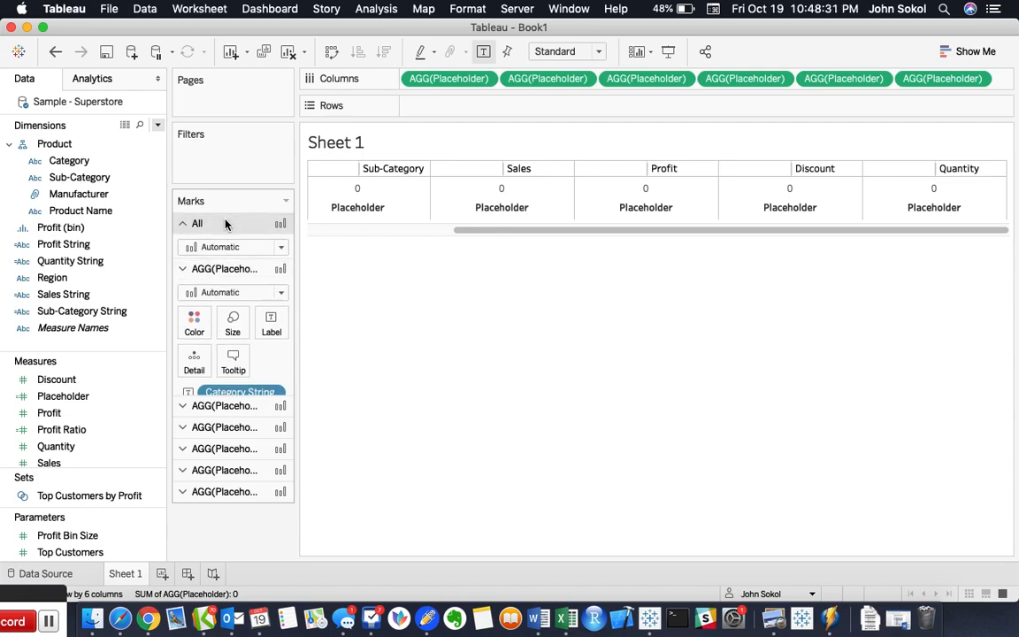
{"action": "left_click", "coordinate": [281, 249]}
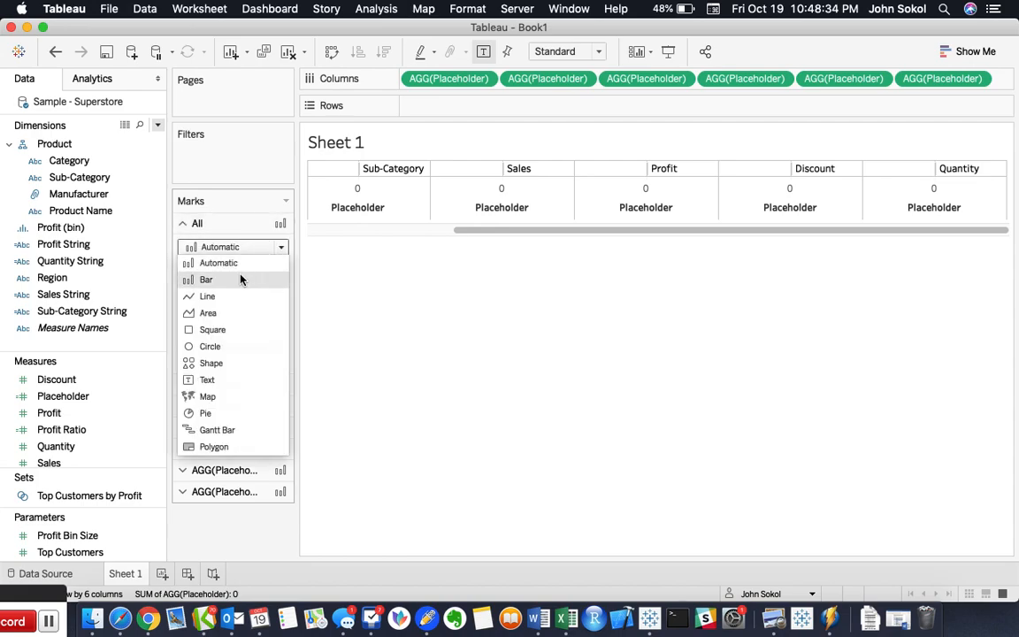
{"action": "left_click", "coordinate": [217, 329]}
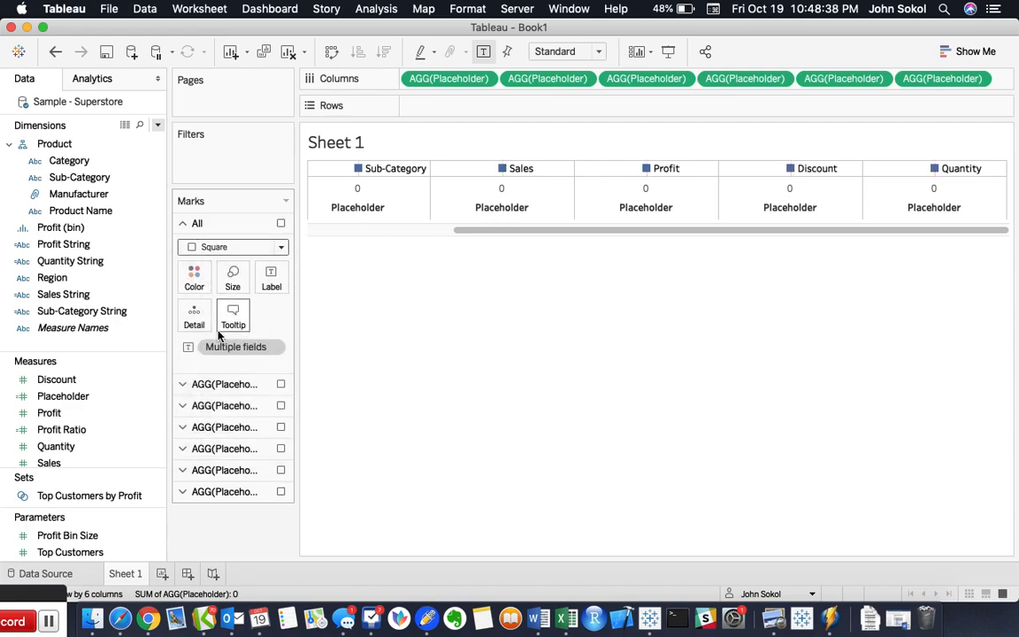
Color the marks of all Placeholder columns white and enlarge them to the maximum size.
{"action": "left_click", "coordinate": [194, 277]}
{"action": "left_click", "coordinate": [218, 330]}
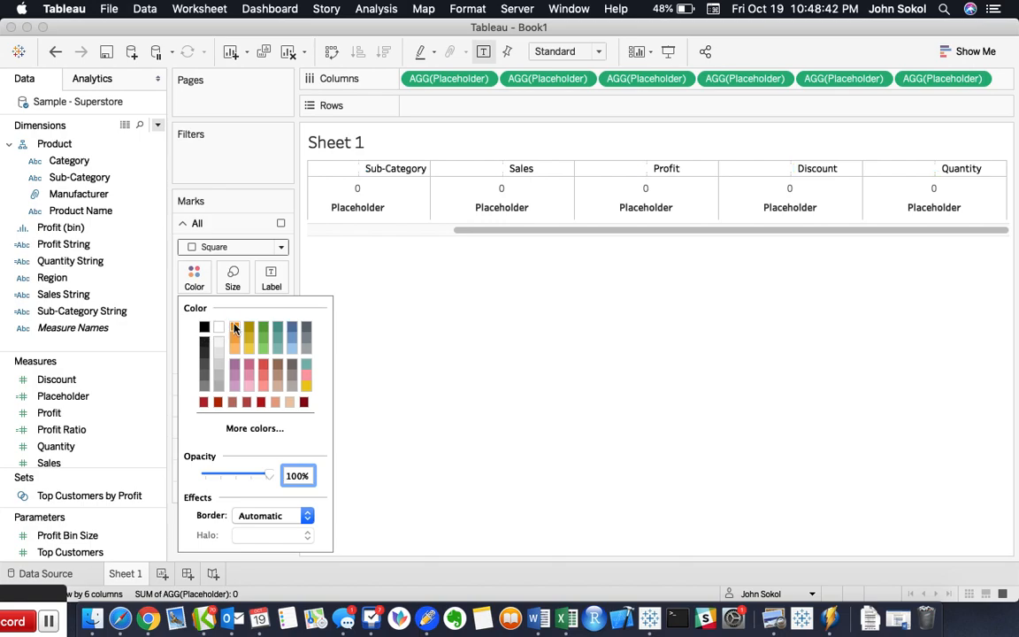
{"action": "left_click", "coordinate": [380, 321]}
{"action": "left_click", "coordinate": [232, 284]}
{"action": "left_click_drag", "start_coordinate": [256, 315], "coordinate": [387, 323]}
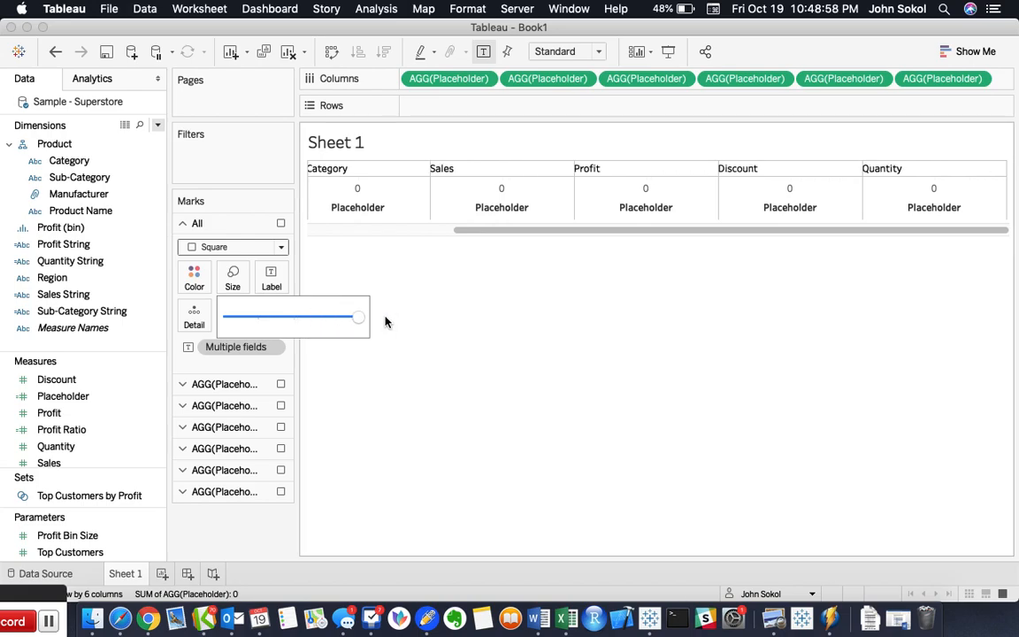
Set the sheet's default pane alignment to horizontally centered so the header labels sit mid-column.
{"action": "right_click", "coordinate": [362, 173]}
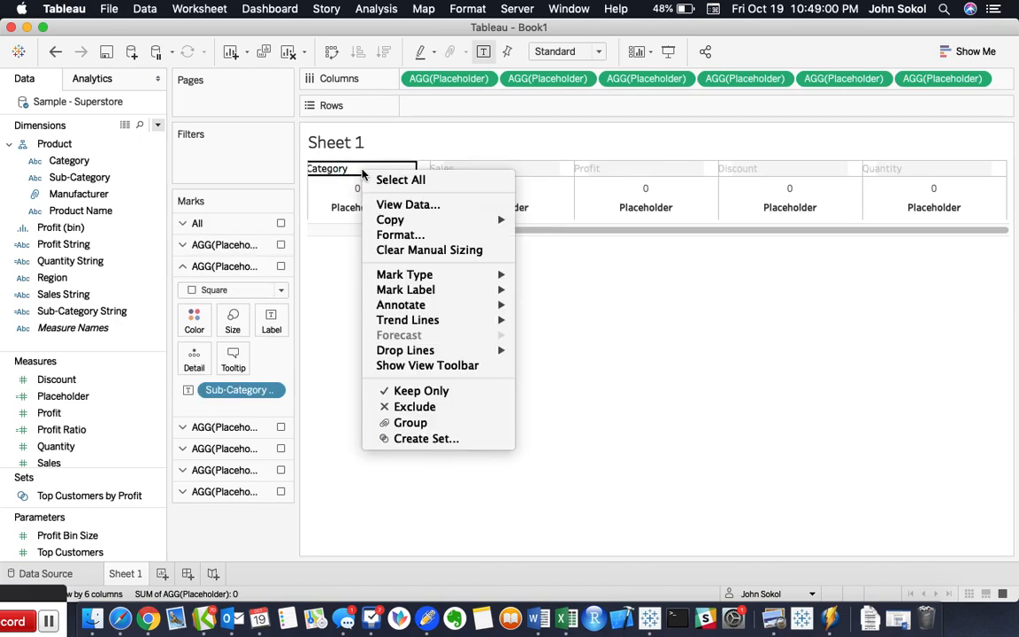
{"action": "left_click", "coordinate": [400, 235]}
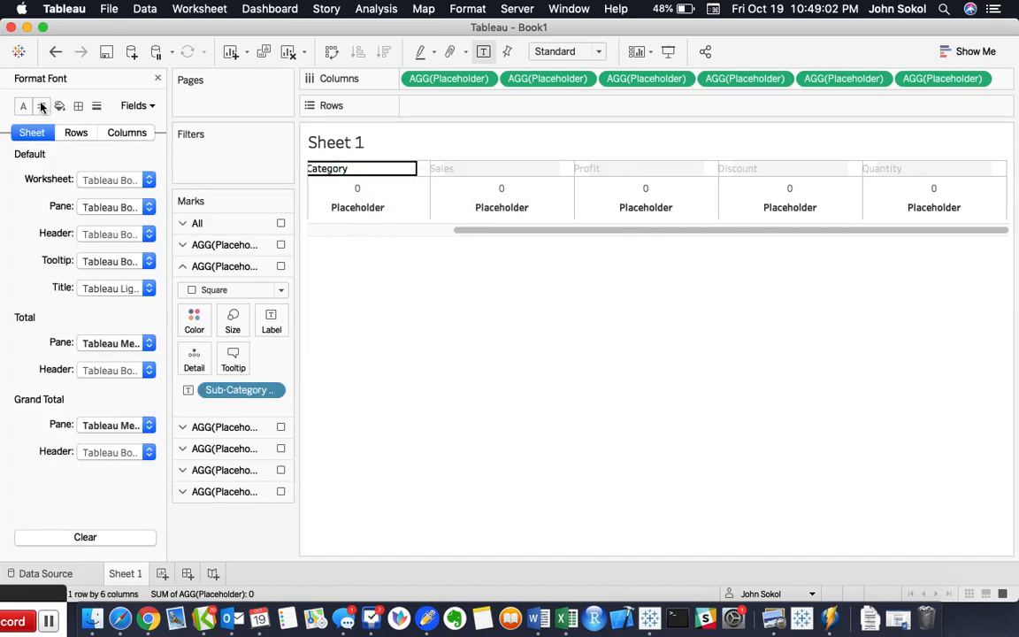
{"action": "left_click", "coordinate": [41, 106]}
{"action": "left_click", "coordinate": [133, 179]}
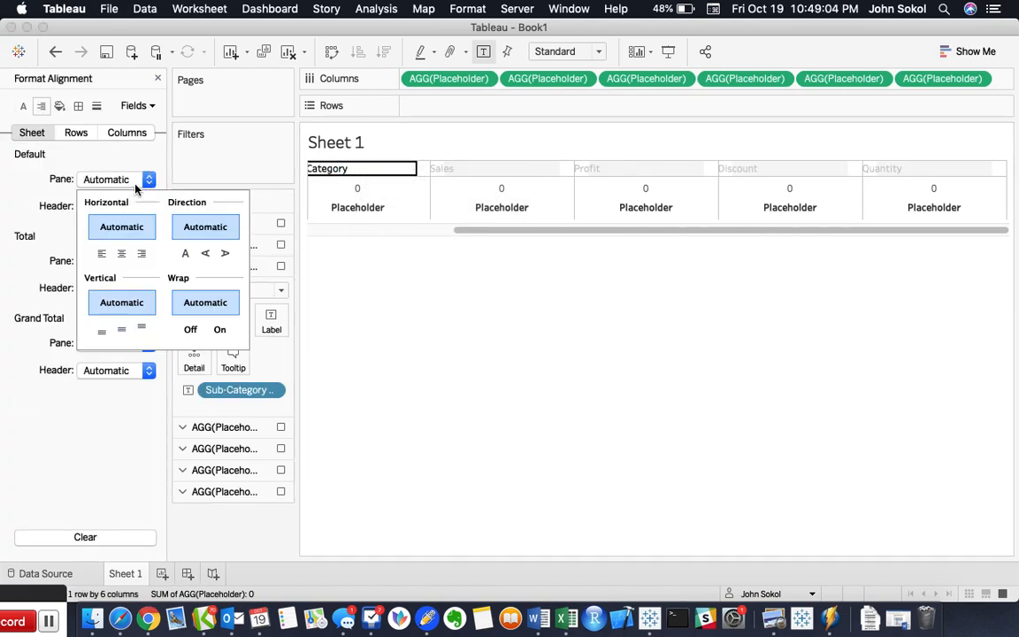
{"action": "left_click", "coordinate": [122, 254]}
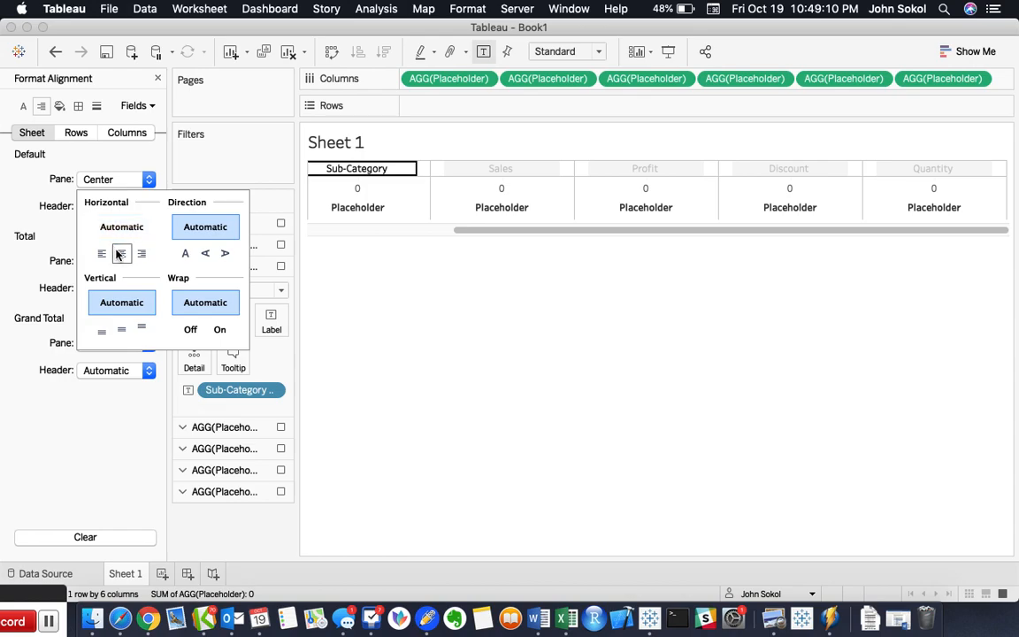
{"action": "left_click", "coordinate": [493, 411]}
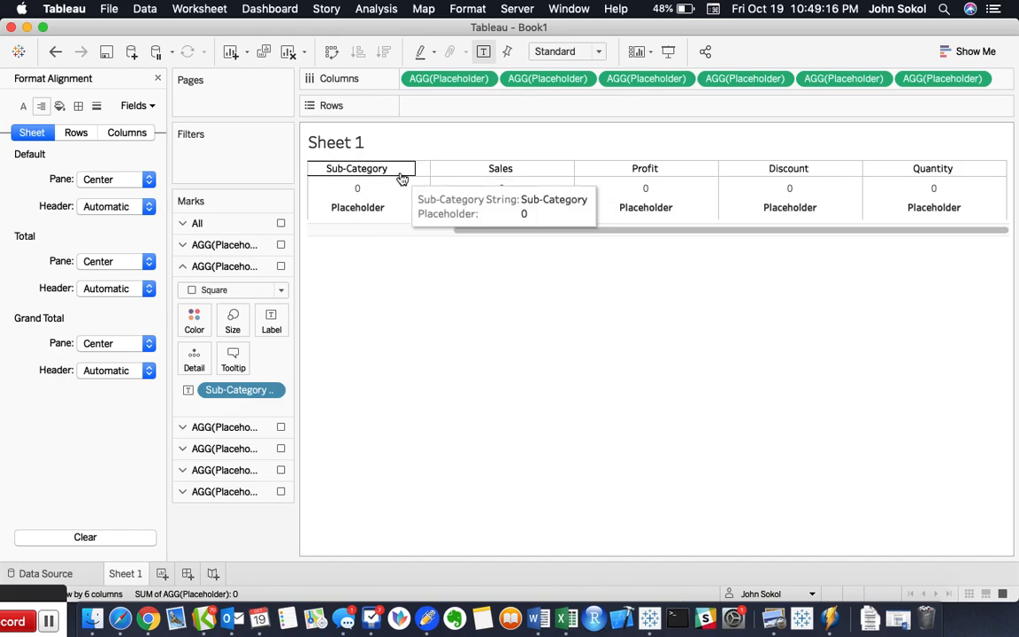
{"action": "left_click", "coordinate": [499, 232]}
{"action": "left_click_drag", "start_coordinate": [373, 232], "coordinate": [325, 230]}
{"action": "left_click", "coordinate": [390, 210]}
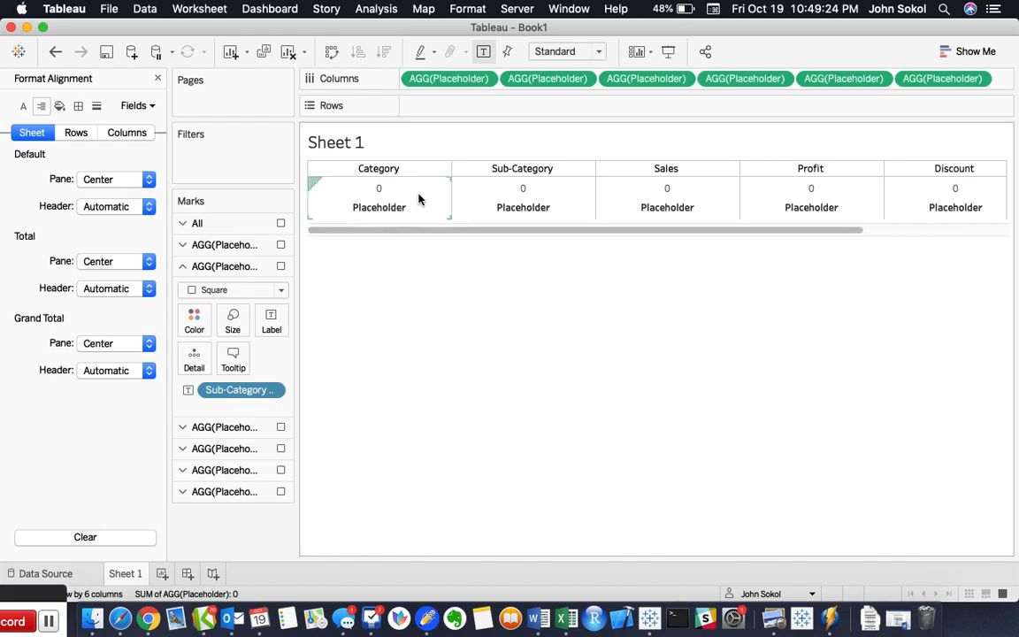
{"action": "left_click", "coordinate": [157, 78]}
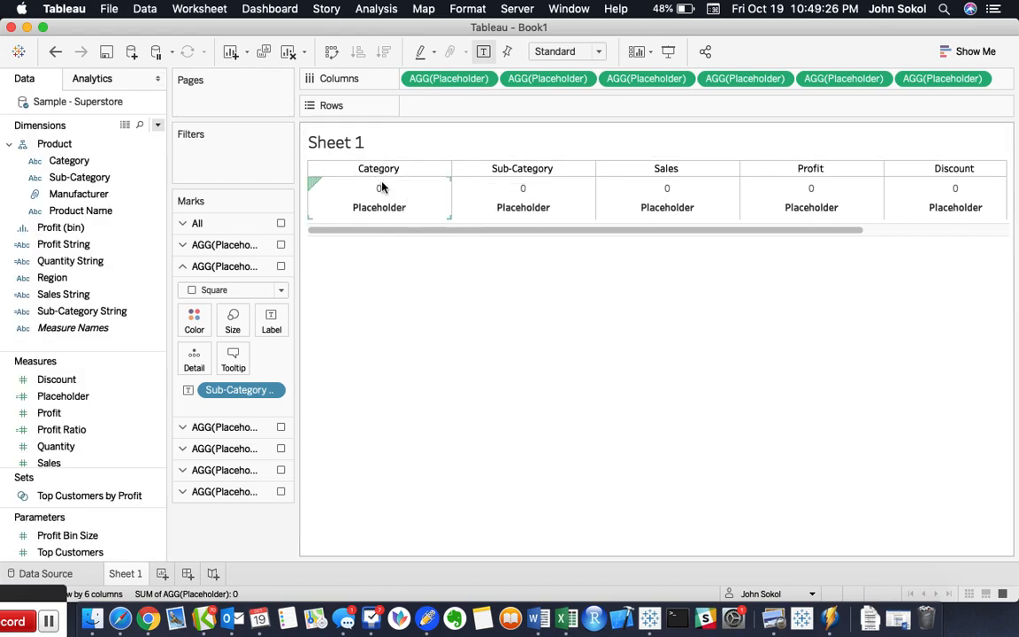
Hide the Placeholder axis headers and increase the height of the label row.
{"action": "right_click", "coordinate": [416, 205]}
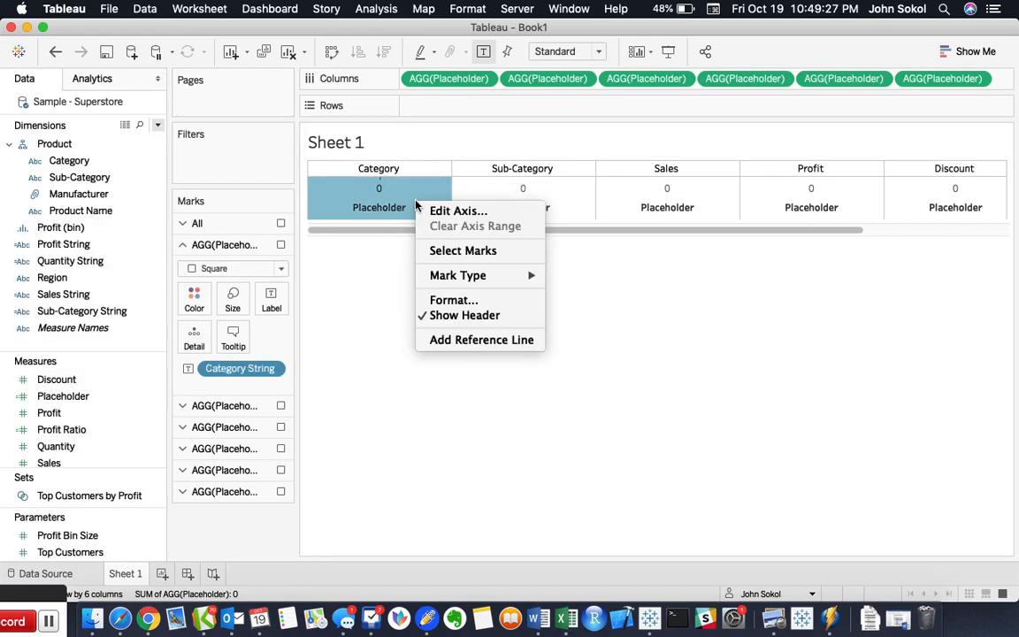
{"action": "left_click", "coordinate": [462, 318]}
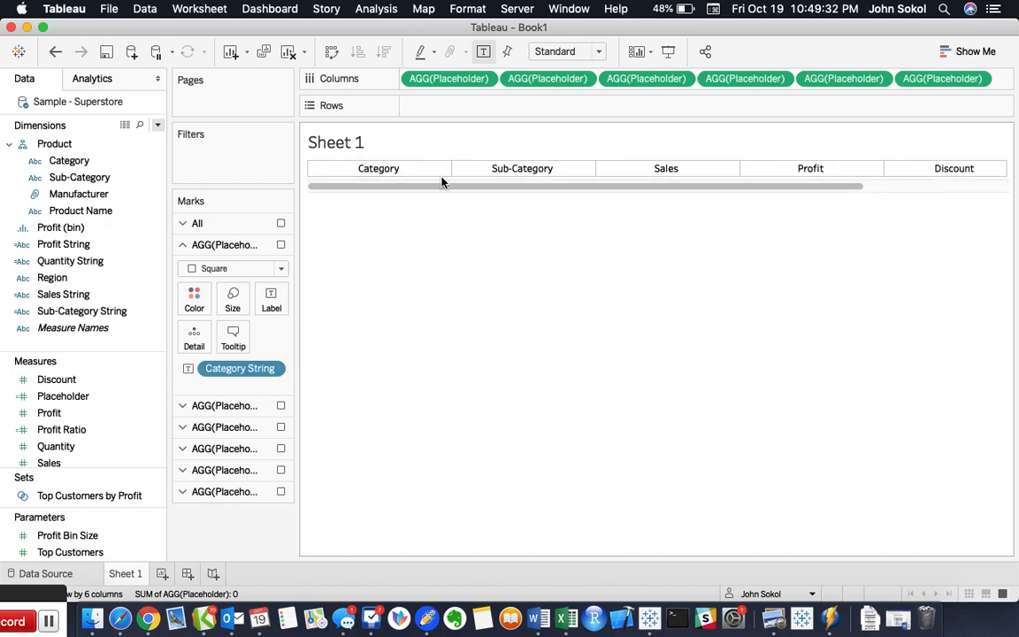
{"action": "left_click_drag", "start_coordinate": [442, 175], "coordinate": [439, 199]}
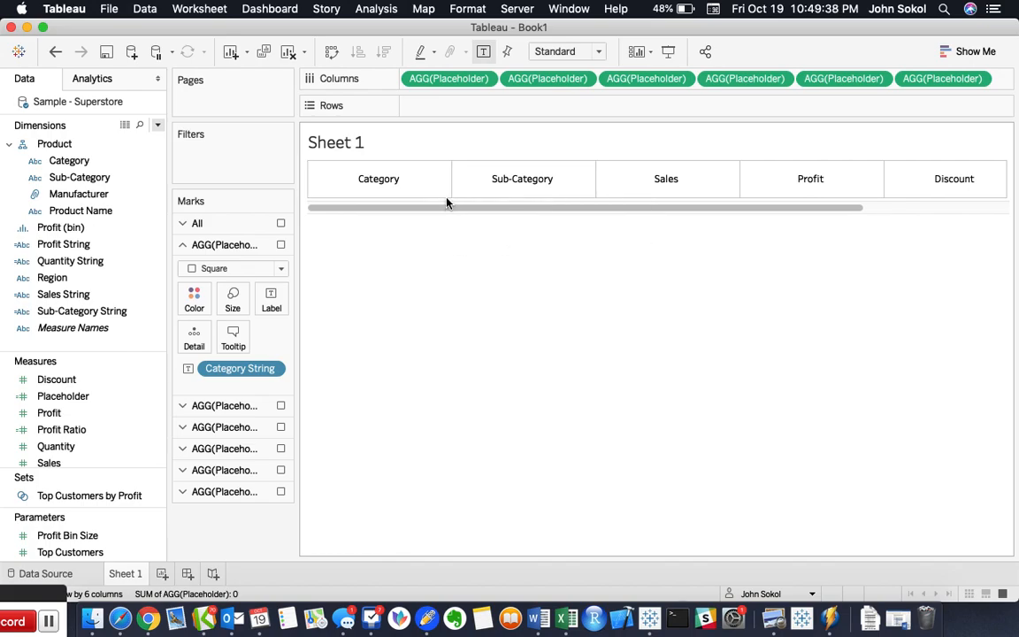
{"action": "left_click_drag", "start_coordinate": [446, 201], "coordinate": [446, 213]}
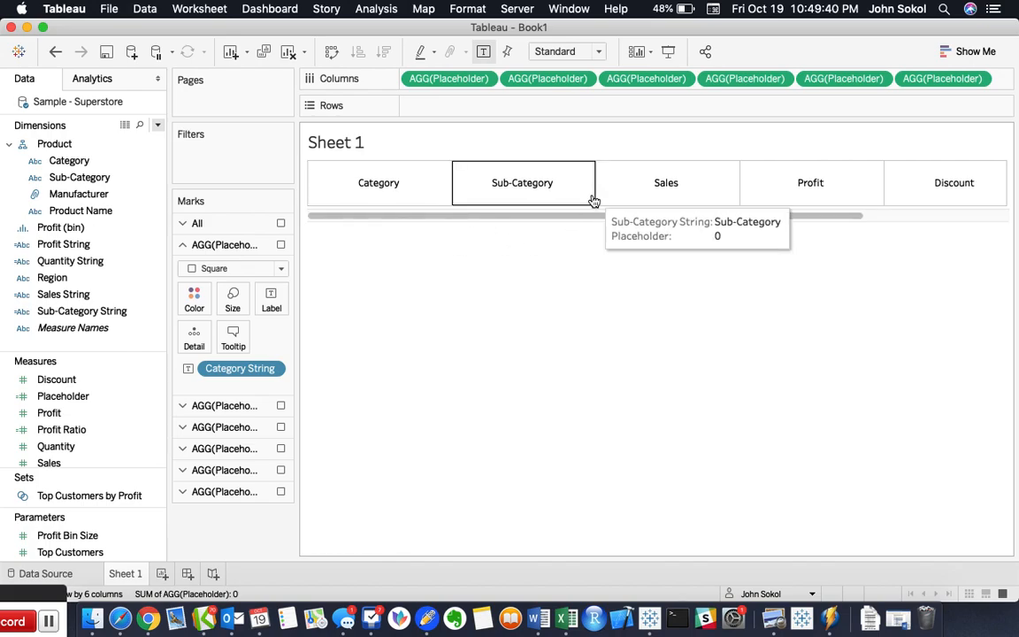
Show the Placeholder axis headers again to narrow the columns until all six fit in view, and hide the headers.
{"action": "scroll", "coordinate": [592, 200], "scroll_direction": "right", "scroll_amount": 3}
{"action": "scroll", "coordinate": [588, 201], "scroll_direction": "left", "scroll_amount": 3}
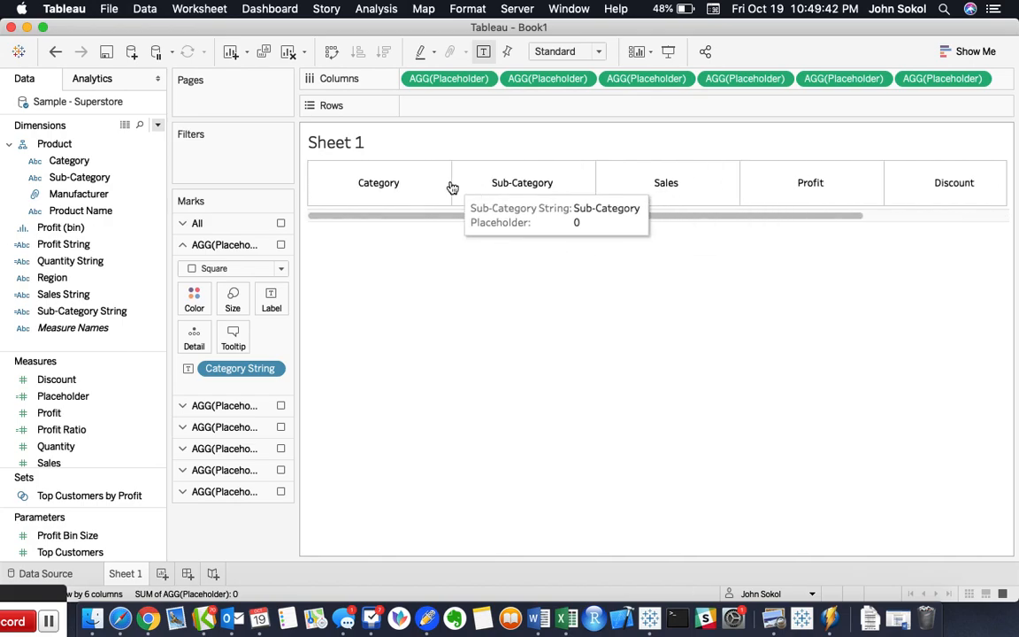
{"action": "right_click", "coordinate": [453, 78]}
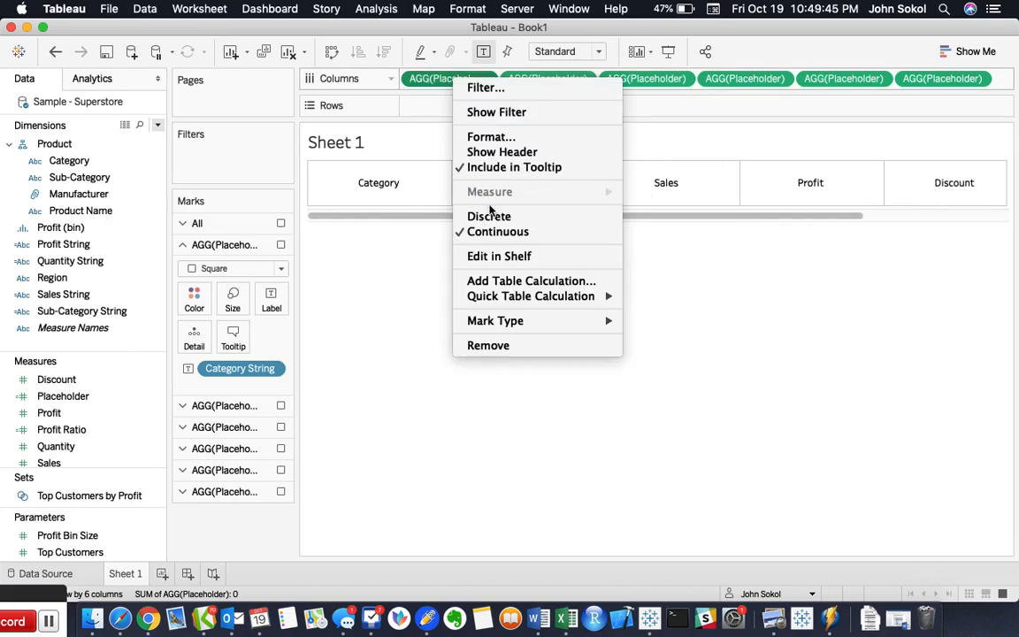
{"action": "left_click", "coordinate": [502, 152]}
{"action": "left_click_drag", "start_coordinate": [451, 233], "coordinate": [423, 220]}
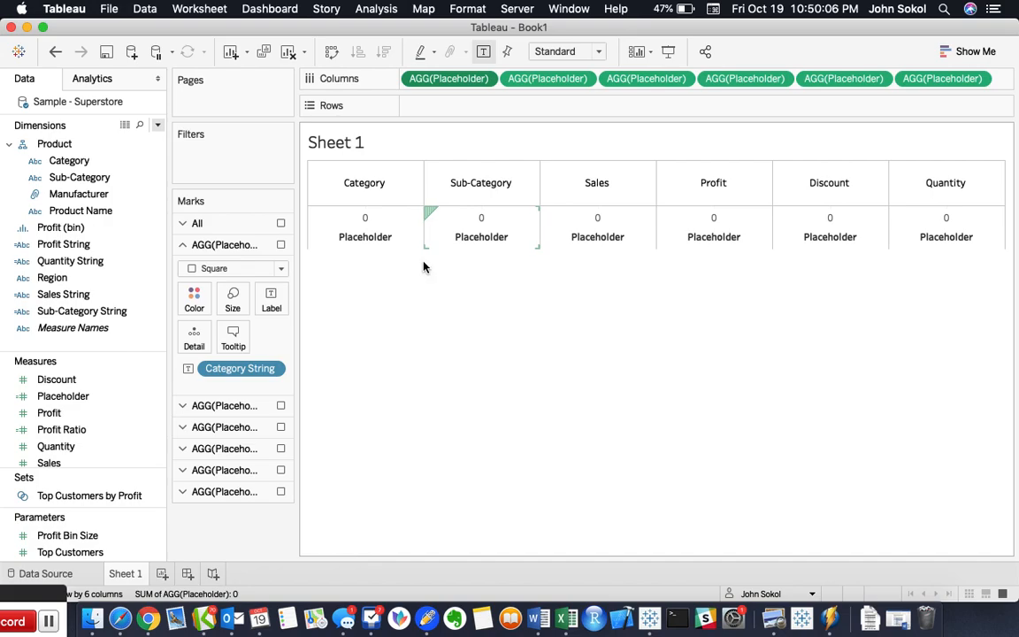
{"action": "right_click", "coordinate": [425, 232]}
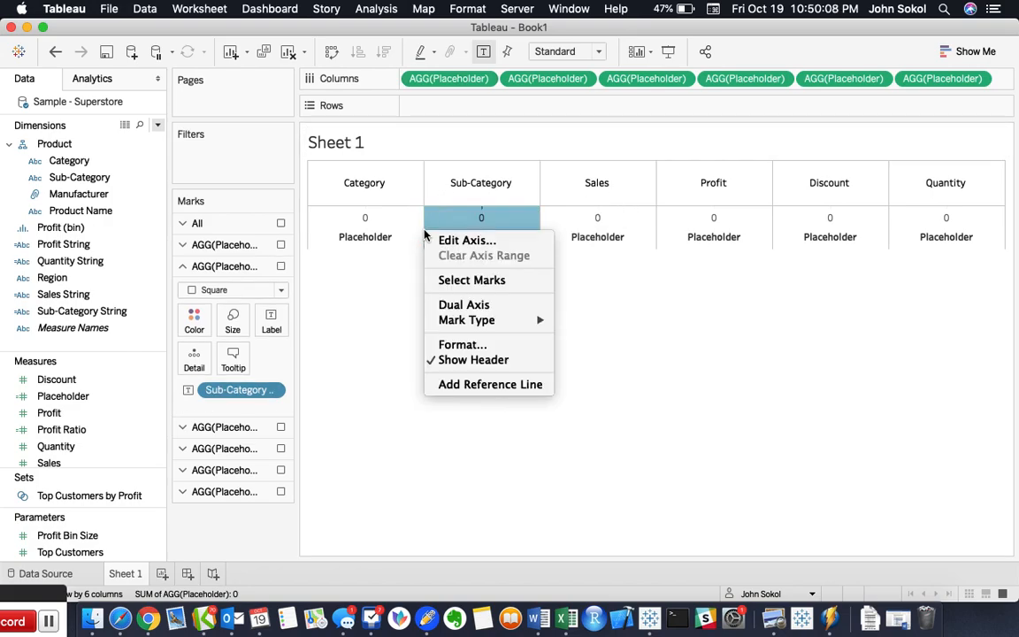
{"action": "left_click", "coordinate": [446, 359]}
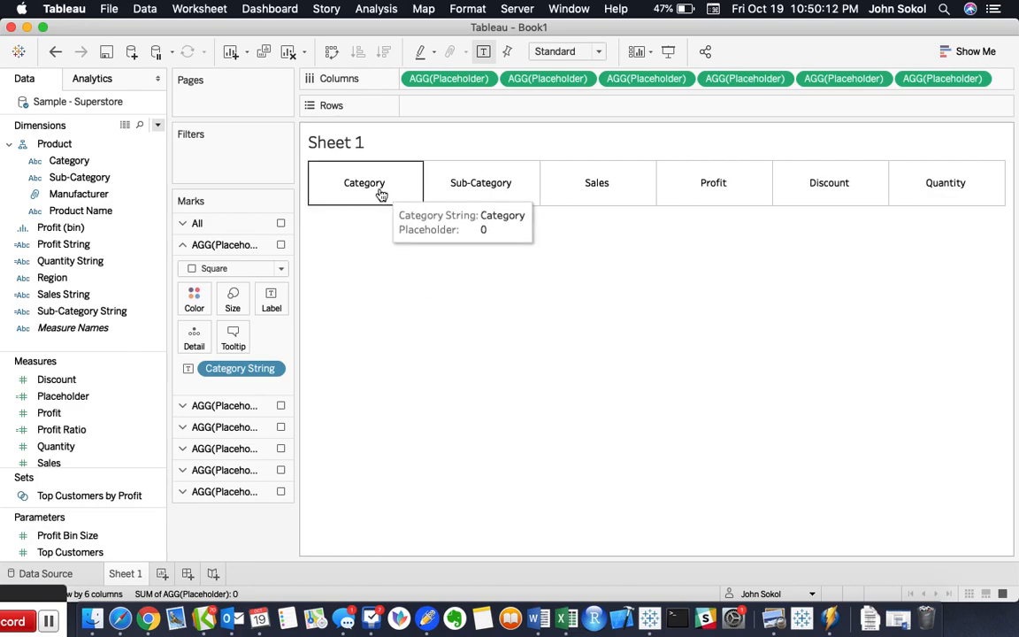
Disable tooltips for the marks of all Placeholder columns.
{"action": "mouse_move", "coordinate": [378, 194]}
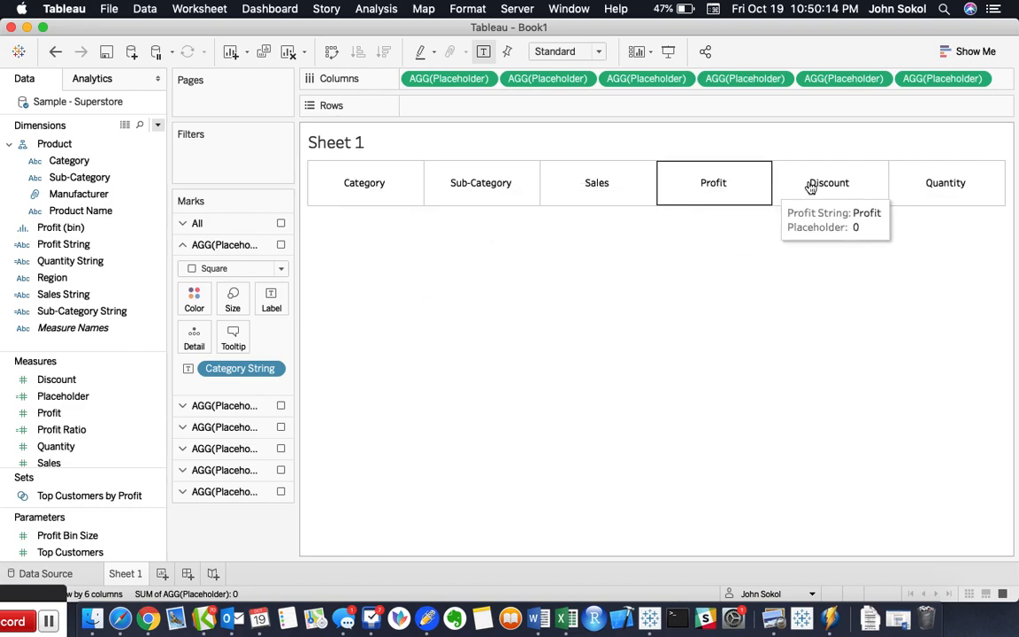
{"action": "left_click", "coordinate": [236, 229]}
{"action": "left_click", "coordinate": [231, 313]}
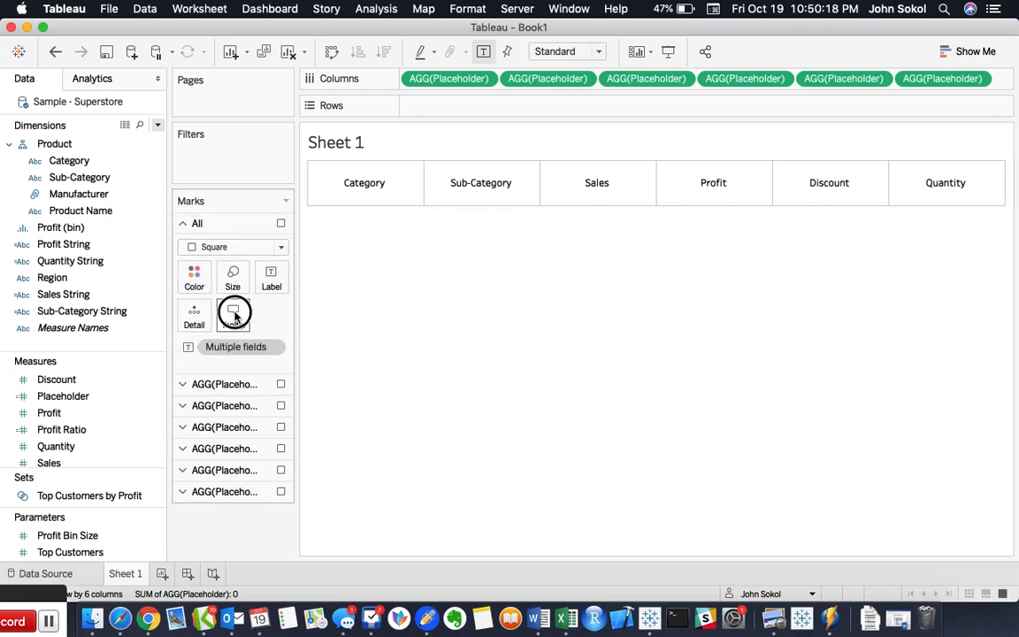
{"action": "left_click", "coordinate": [166, 441]}
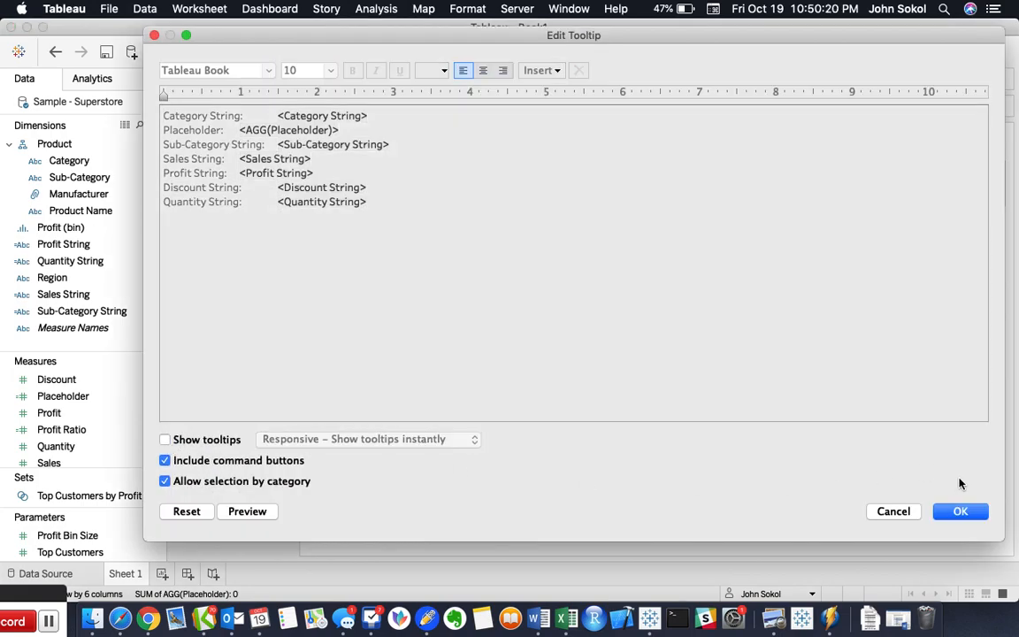
{"action": "left_click", "coordinate": [963, 512]}
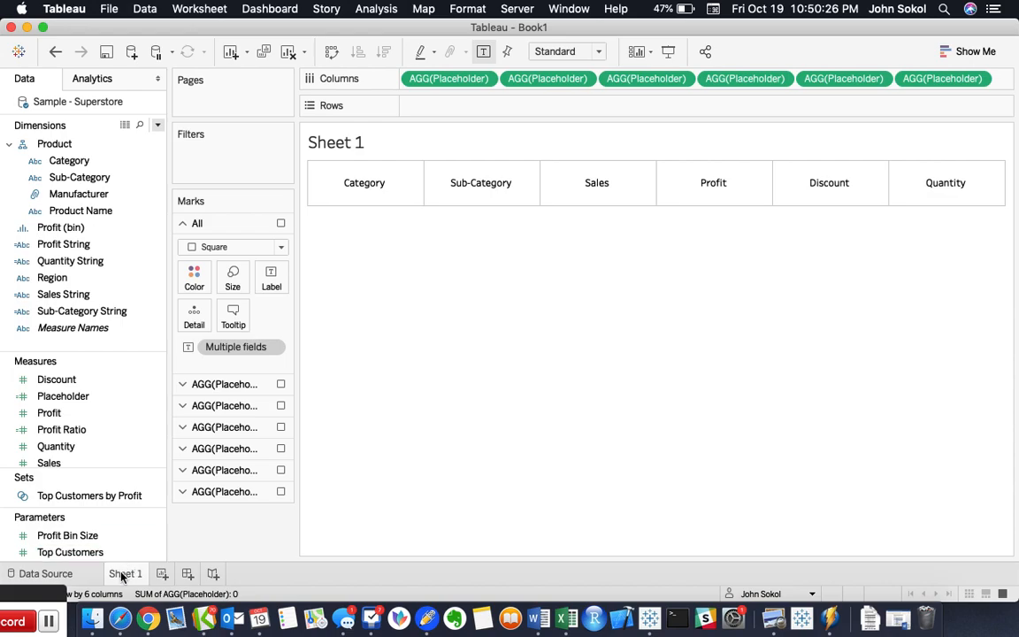
Rename Sheet 1 as Header and hide the worksheet's title.
{"action": "type", "text": "Header"}
{"action": "key", "text": "Return"}
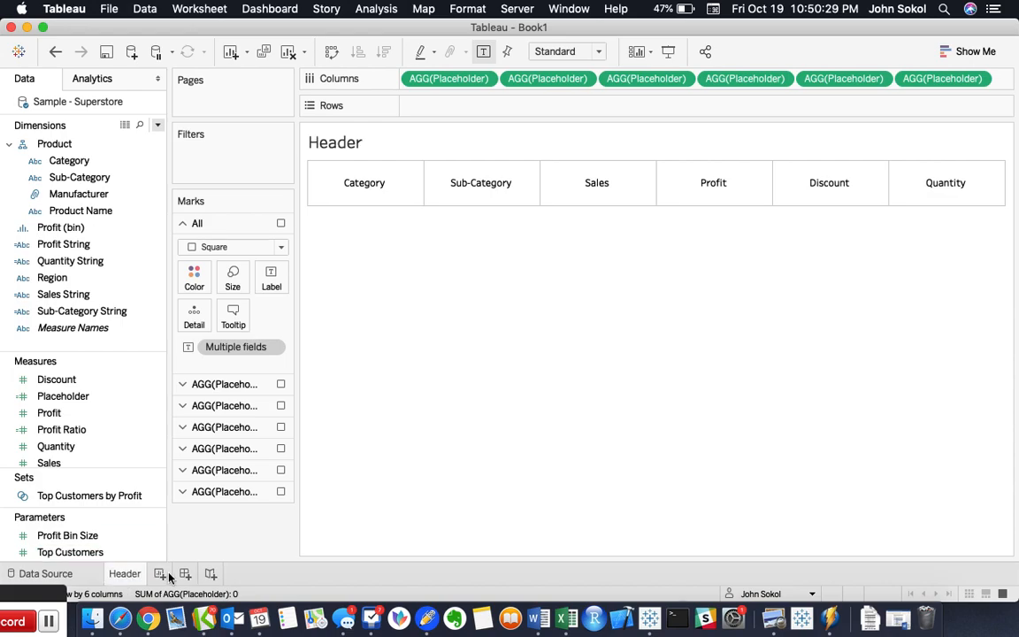
{"action": "right_click", "coordinate": [344, 146]}
{"action": "left_click", "coordinate": [372, 183]}
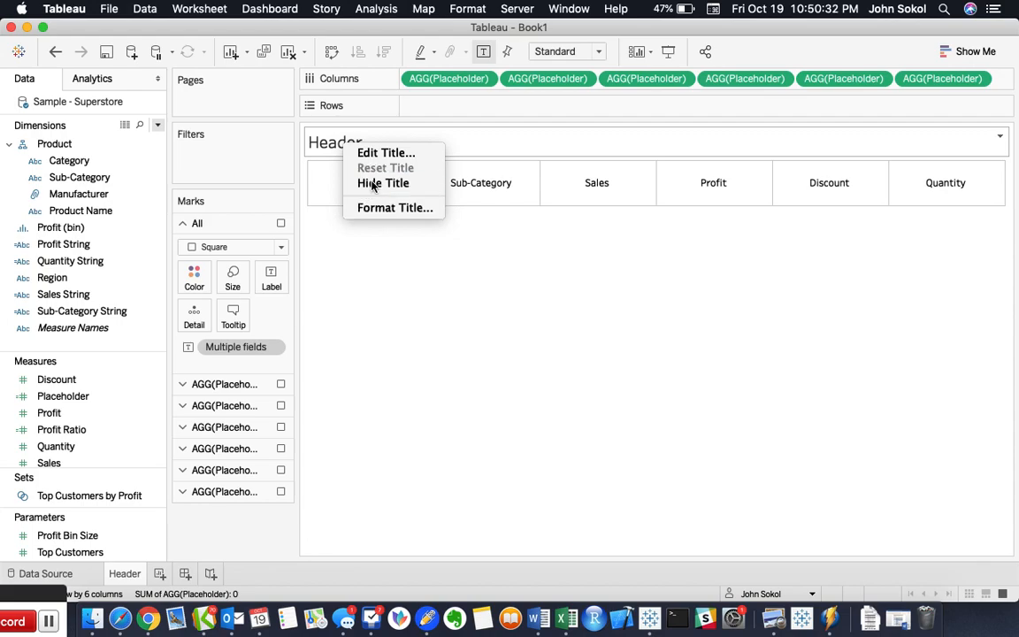
Create a new worksheet and name it Textbox.
{"action": "left_click", "coordinate": [160, 576]}
{"action": "double_click", "coordinate": [165, 574]}
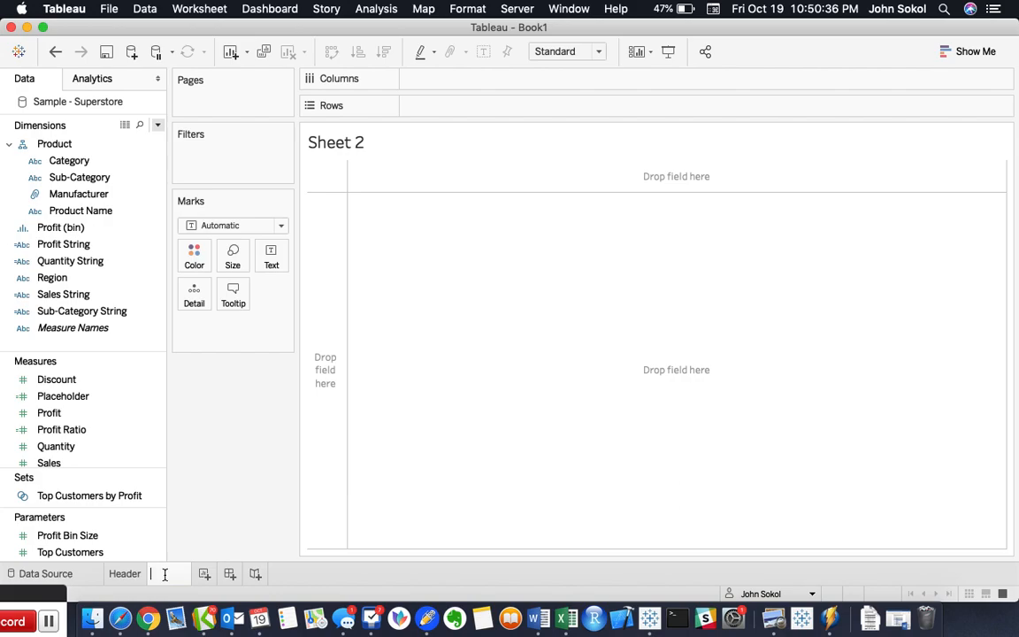
{"action": "type", "text": "Textbox"}
{"action": "key", "text": "Return"}
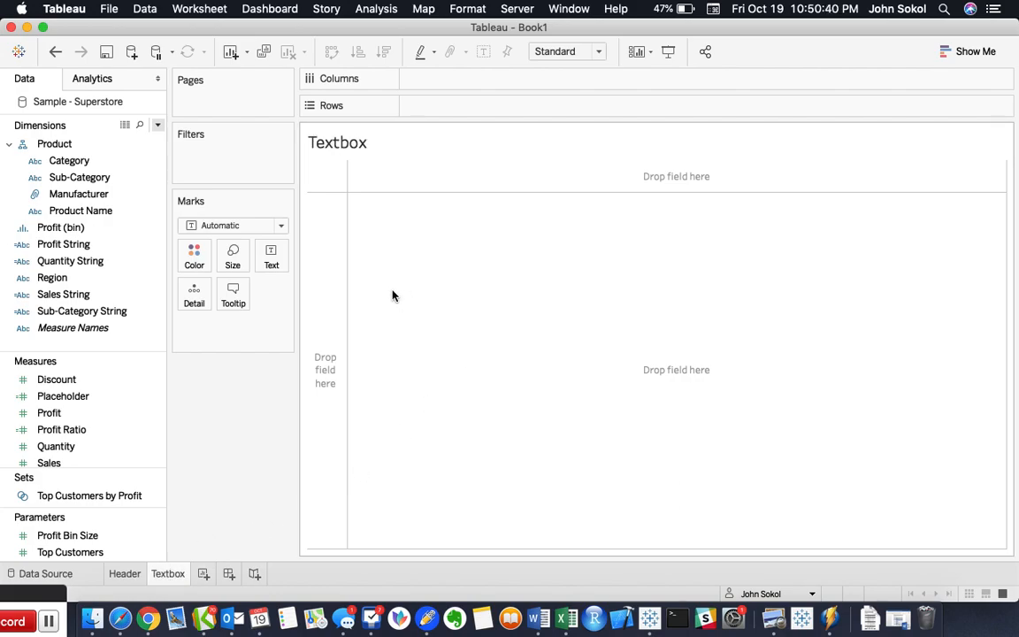
Add the Placeholder measure to the columns of the Textbox sheet four times.
{"action": "left_click", "coordinate": [97, 399]}
{"action": "left_click_drag", "start_coordinate": [89, 406], "coordinate": [471, 82]}
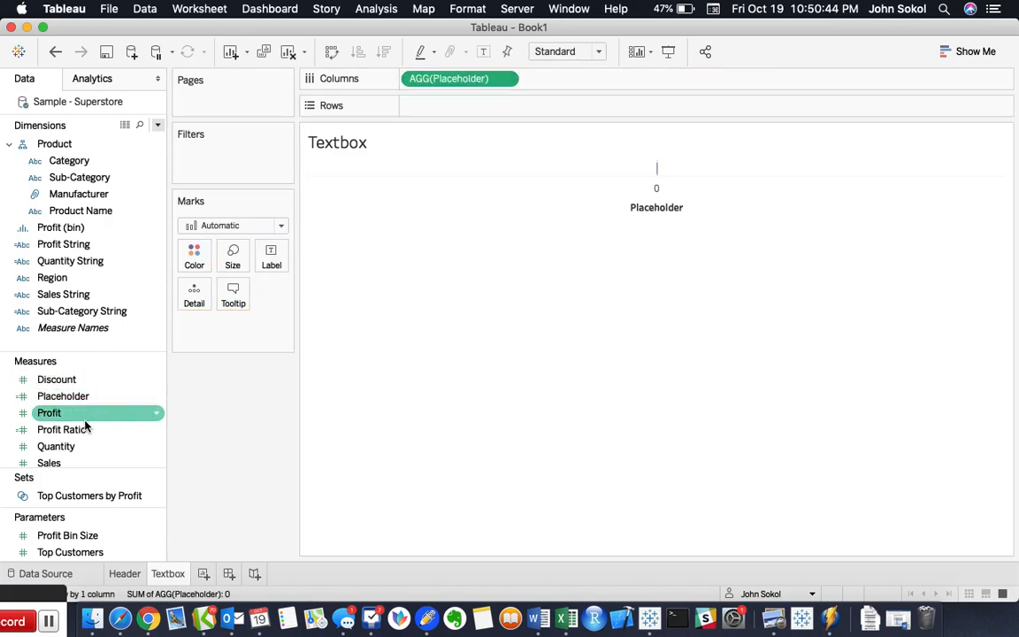
{"action": "left_click_drag", "start_coordinate": [132, 397], "coordinate": [577, 79]}
{"action": "left_click_drag", "start_coordinate": [84, 397], "coordinate": [735, 81]}
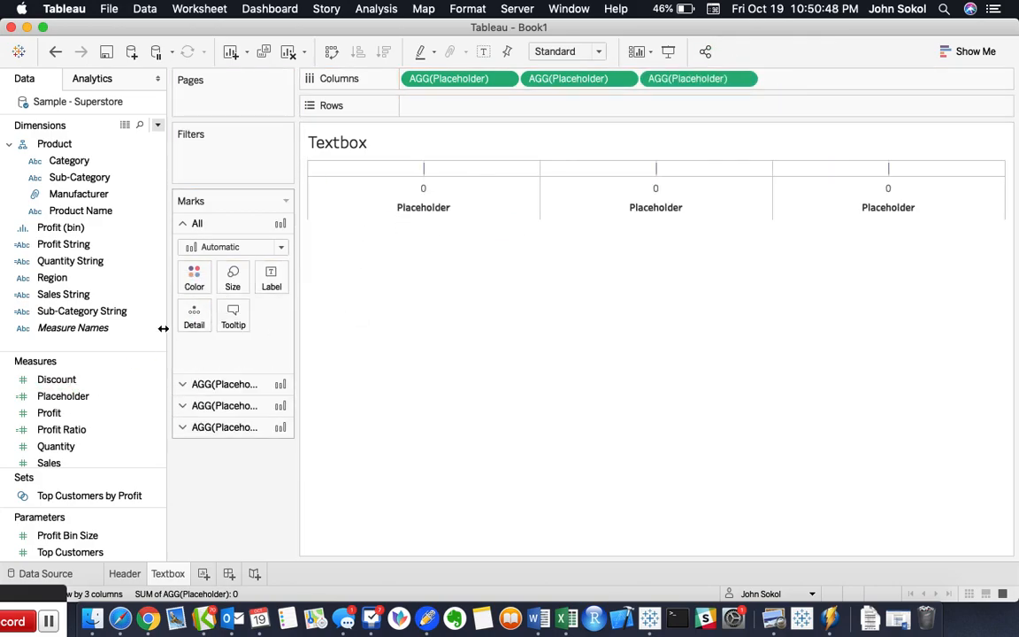
{"action": "left_click_drag", "start_coordinate": [88, 396], "coordinate": [831, 85]}
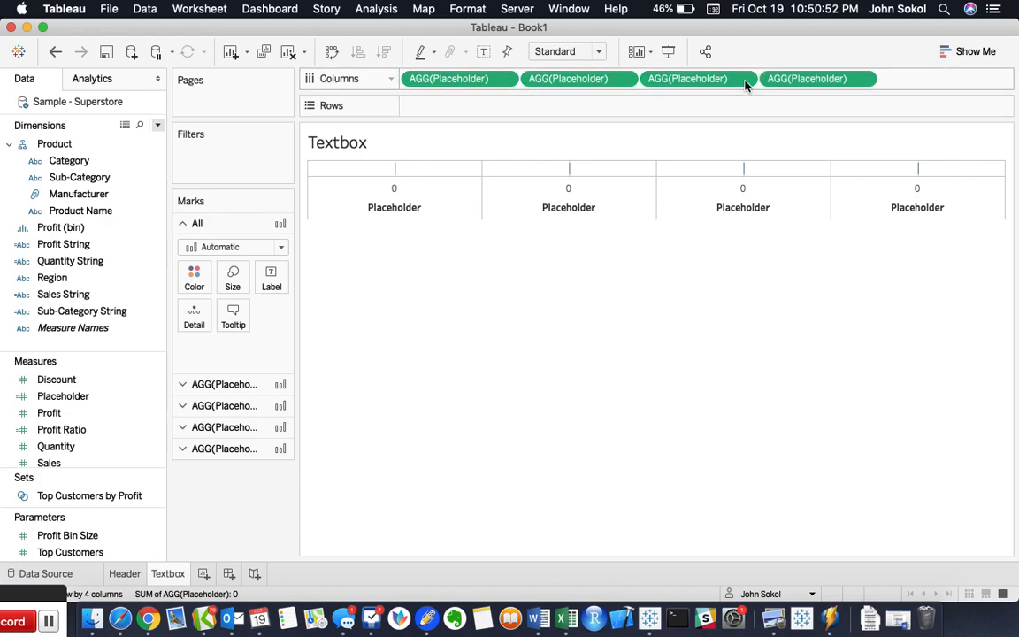
Break the Textbox rows down by Category and Sub-Category, and widen the Sub-Category column slightly to fit its heading.
{"action": "scroll", "coordinate": [111, 252], "scroll_direction": "up", "scroll_amount": 2}
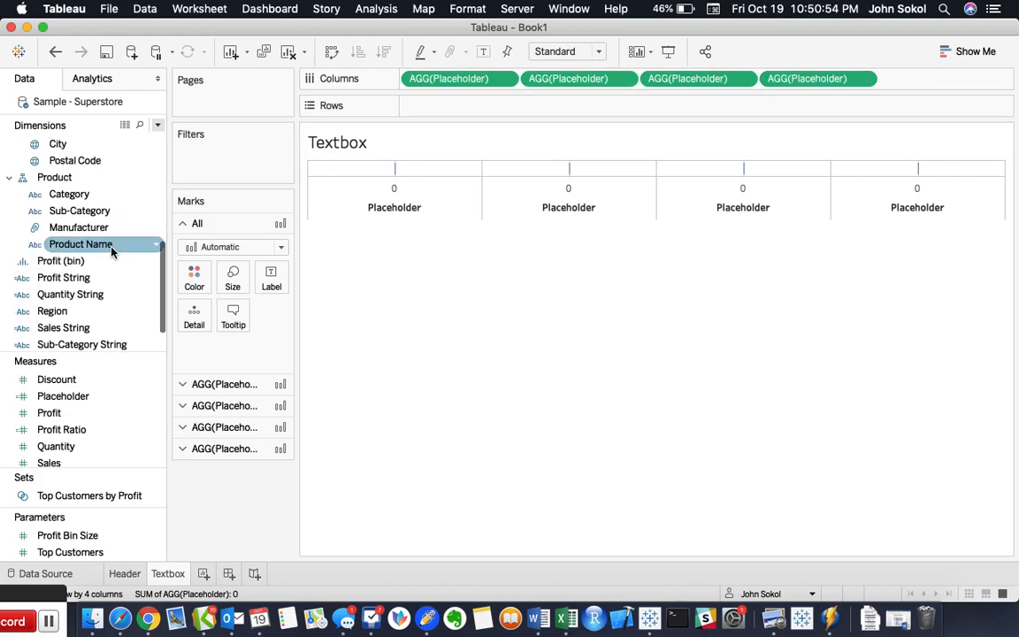
{"action": "left_click_drag", "start_coordinate": [78, 194], "coordinate": [474, 104]}
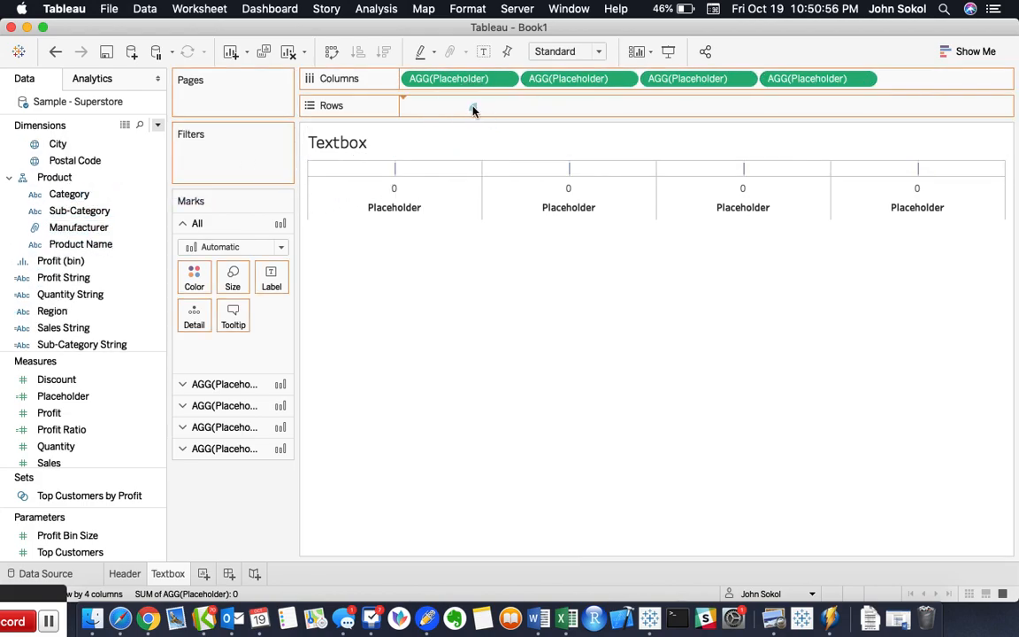
{"action": "left_click", "coordinate": [91, 212]}
{"action": "left_click_drag", "start_coordinate": [90, 213], "coordinate": [571, 103]}
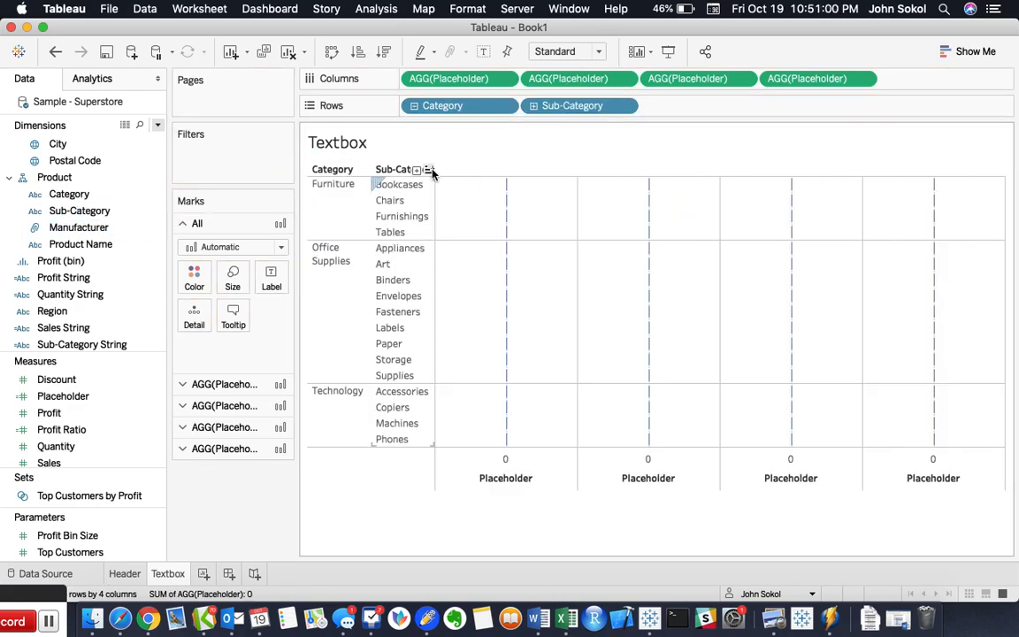
{"action": "left_click_drag", "start_coordinate": [437, 202], "coordinate": [441, 206]}
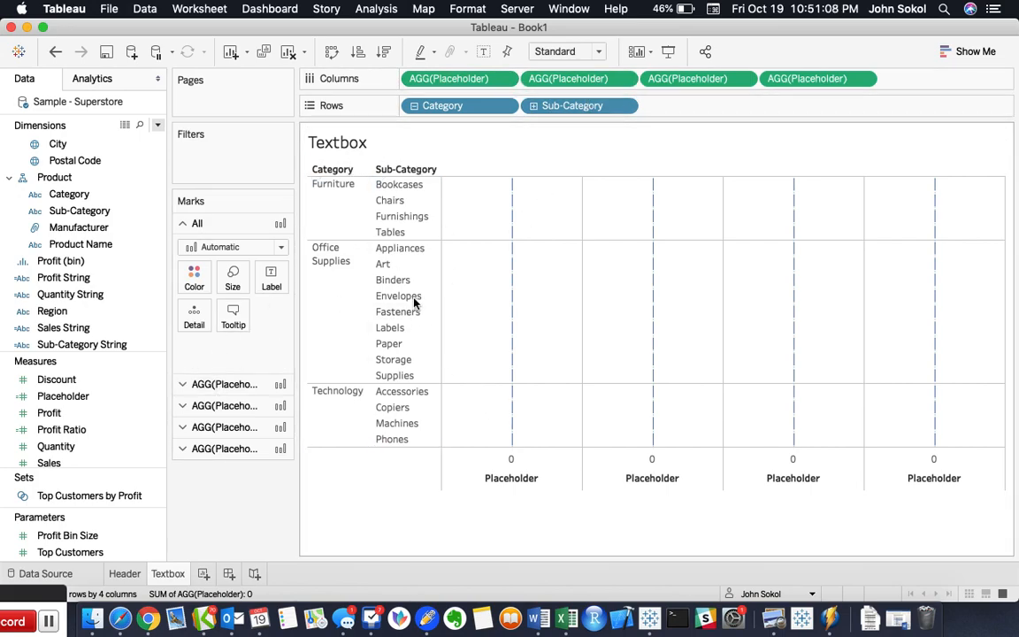
Label the marks of the first Placeholder column with the Sales measure.
{"action": "left_click", "coordinate": [217, 384]}
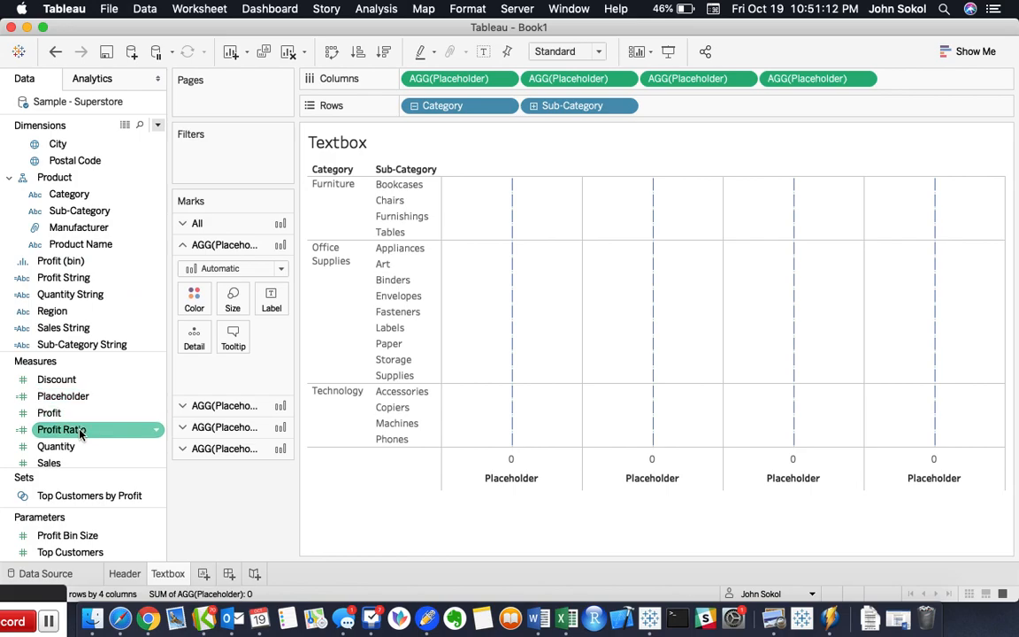
{"action": "left_click_drag", "start_coordinate": [55, 461], "coordinate": [277, 312]}
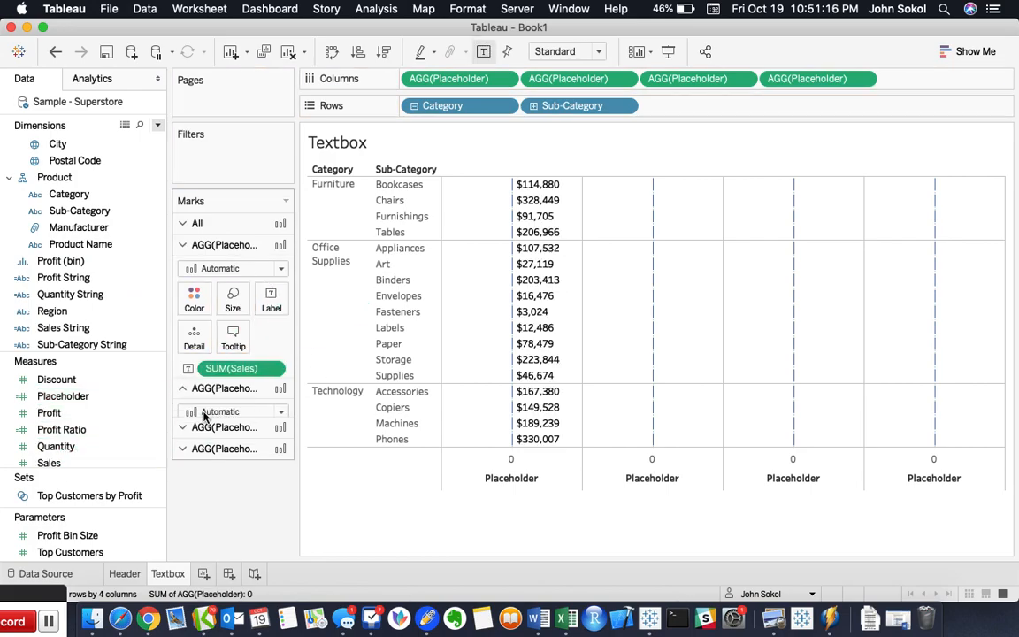
Label the marks of the second Placeholder column with the Profit measure, following the column order of the Header sheet.
{"action": "left_click", "coordinate": [212, 405]}
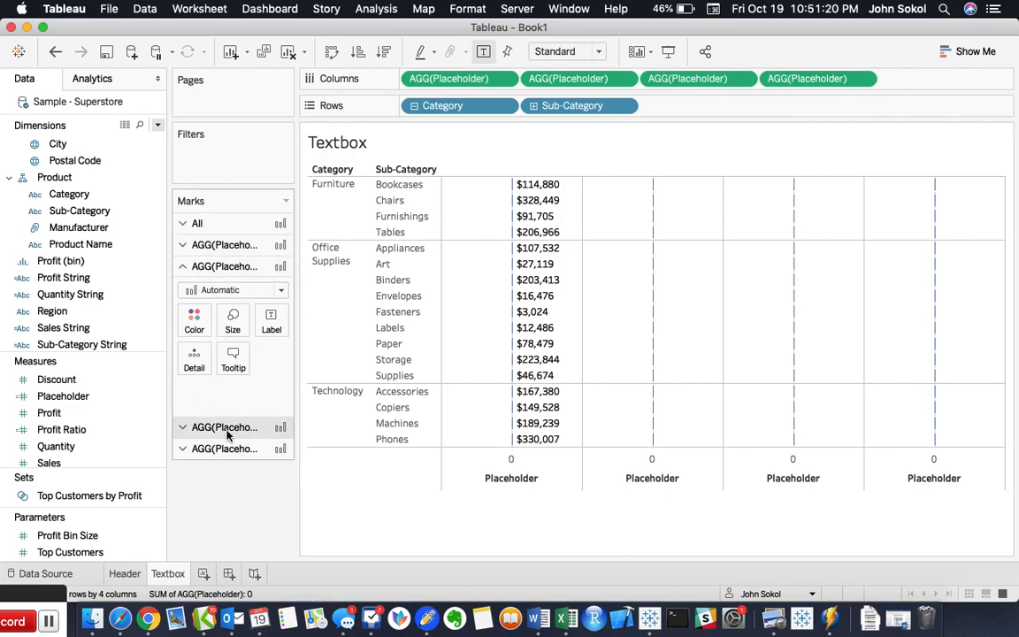
{"action": "left_click", "coordinate": [116, 413]}
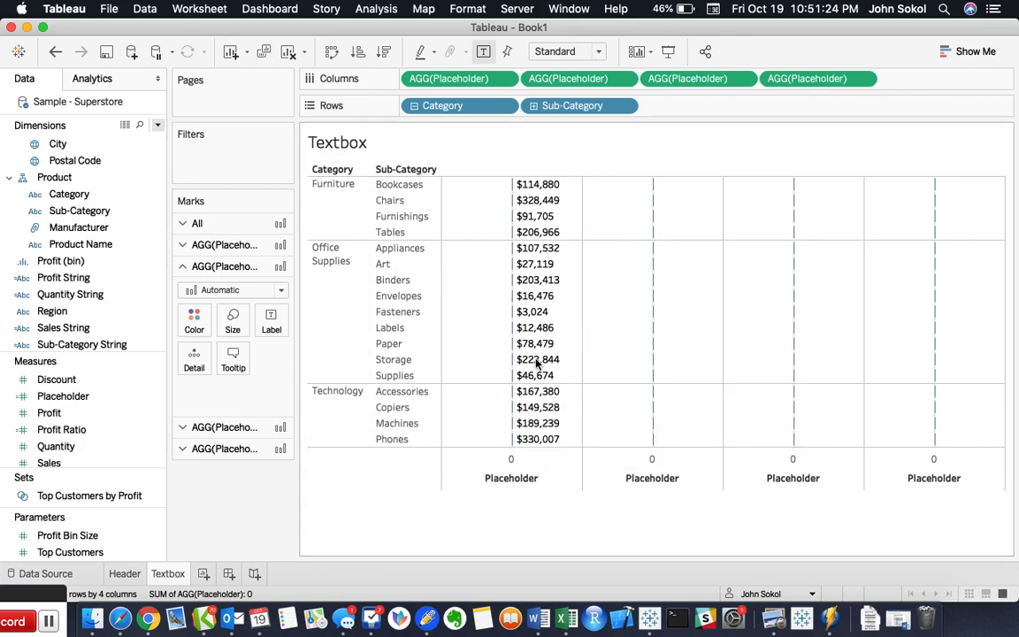
{"action": "left_click", "coordinate": [130, 579]}
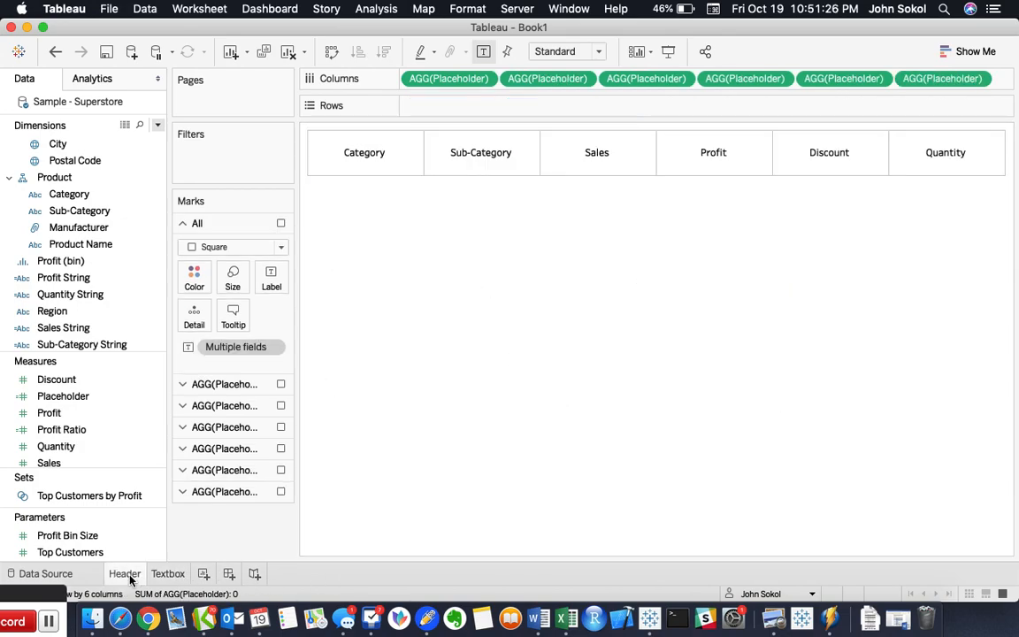
{"action": "left_click", "coordinate": [176, 576]}
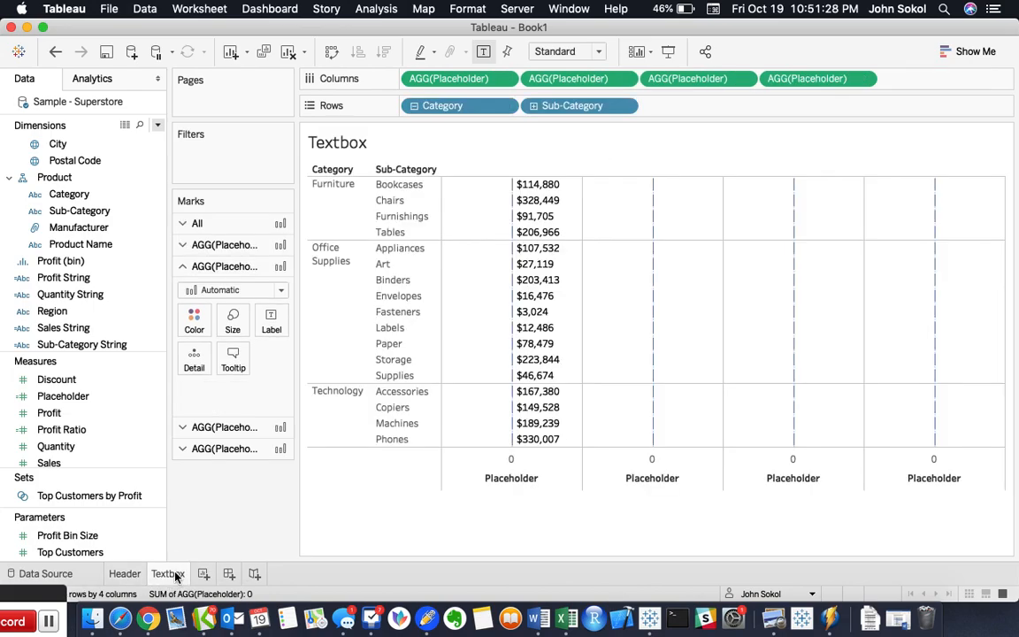
{"action": "left_click_drag", "start_coordinate": [137, 412], "coordinate": [270, 327]}
Label the marks of the third Placeholder column with Discount and those of the fourth with Quantity.
{"action": "left_click", "coordinate": [227, 428]}
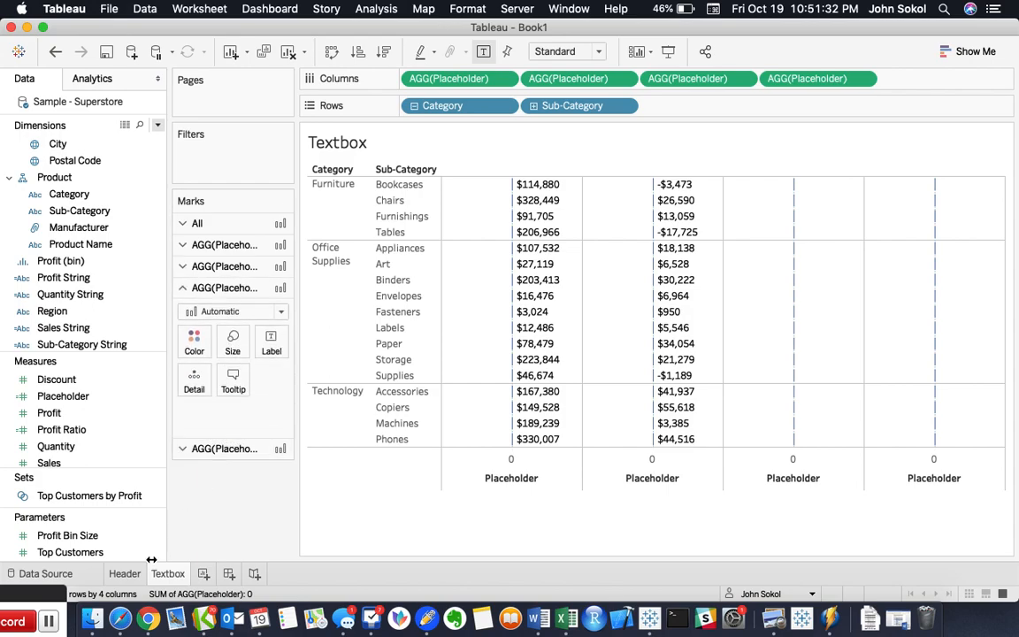
{"action": "left_click", "coordinate": [125, 574]}
{"action": "left_click", "coordinate": [172, 574]}
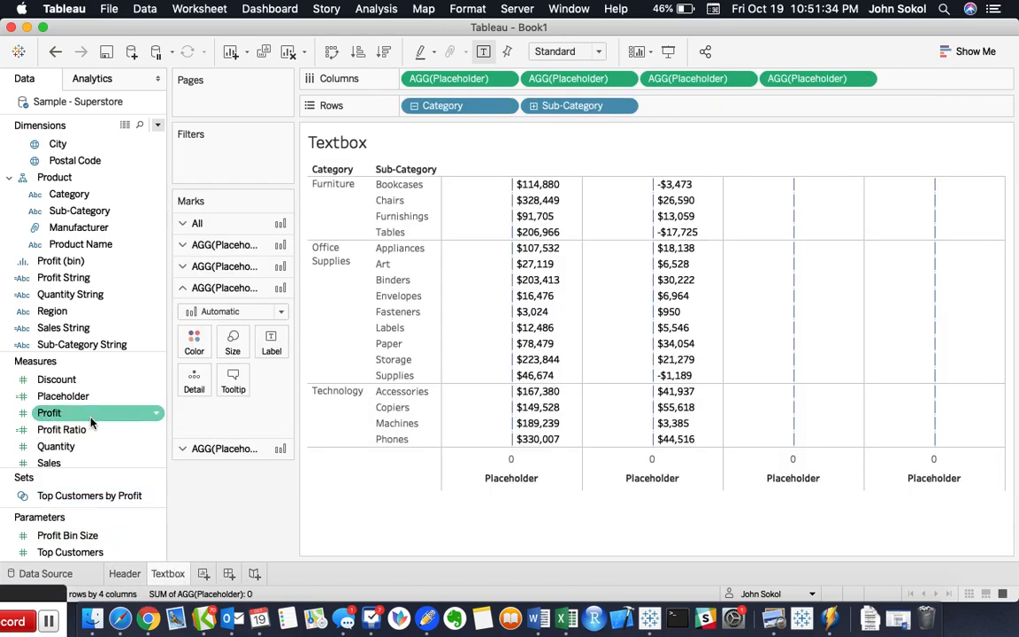
{"action": "left_click_drag", "start_coordinate": [56, 378], "coordinate": [272, 352]}
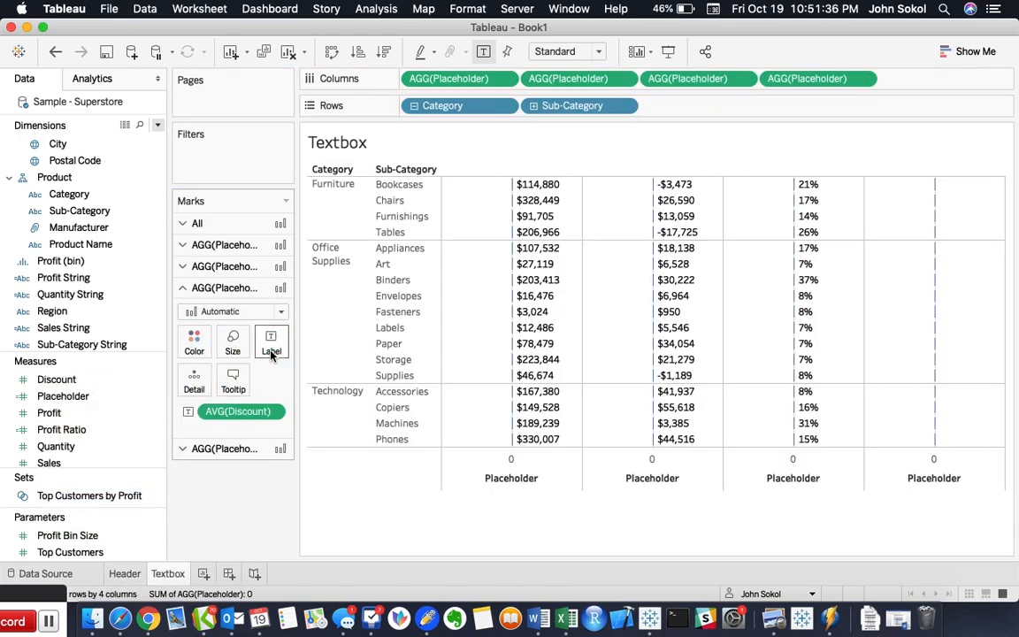
{"action": "left_click", "coordinate": [214, 449]}
{"action": "left_click_drag", "start_coordinate": [56, 446], "coordinate": [271, 373]}
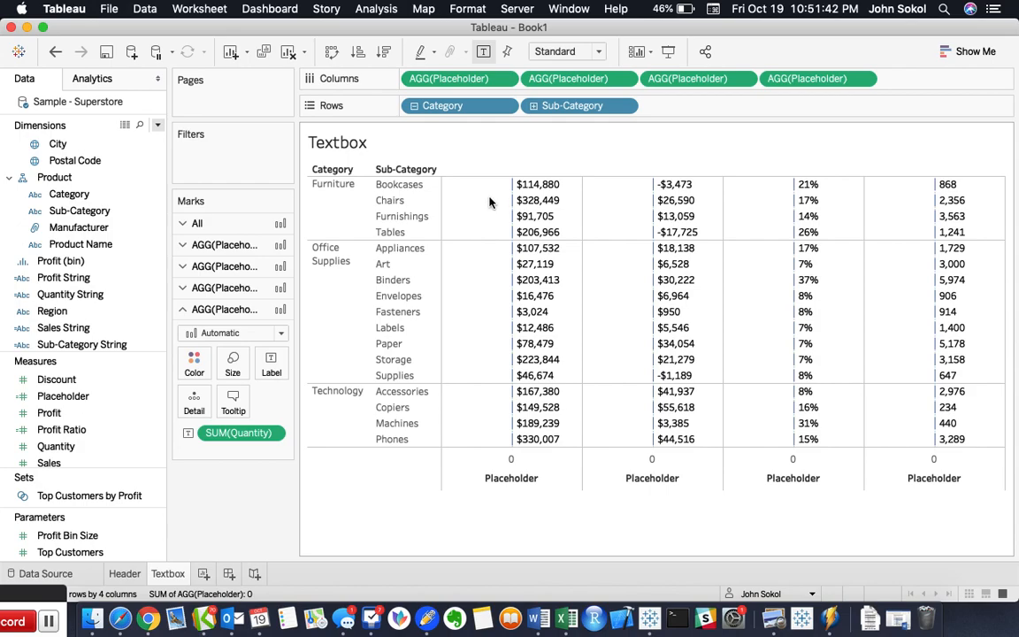
Change the mark type of all Placeholder columns to Square and color the marks white.
{"action": "left_click", "coordinate": [217, 224]}
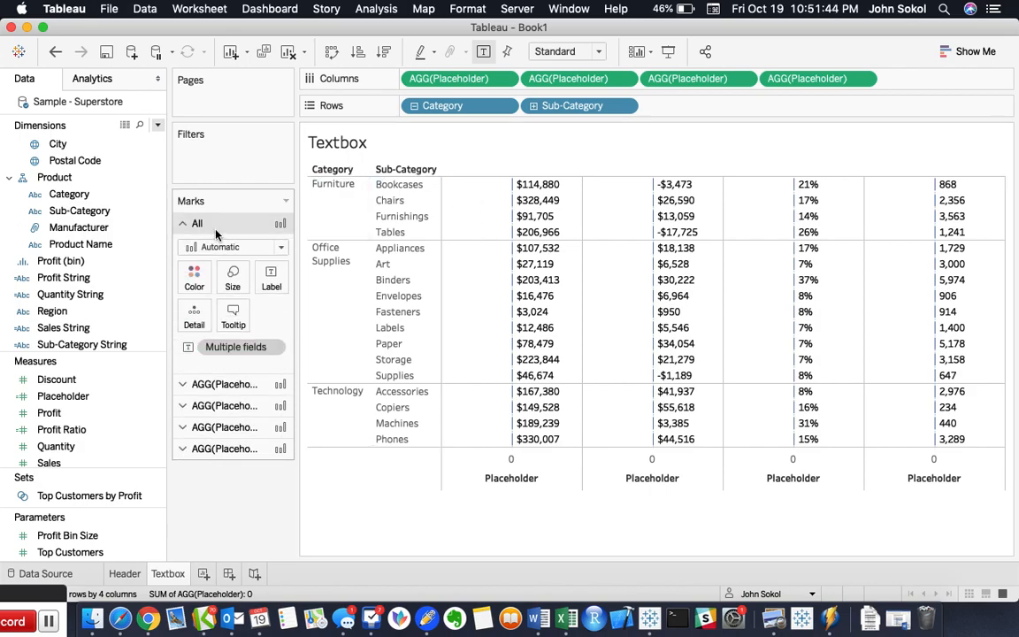
{"action": "left_click", "coordinate": [280, 249]}
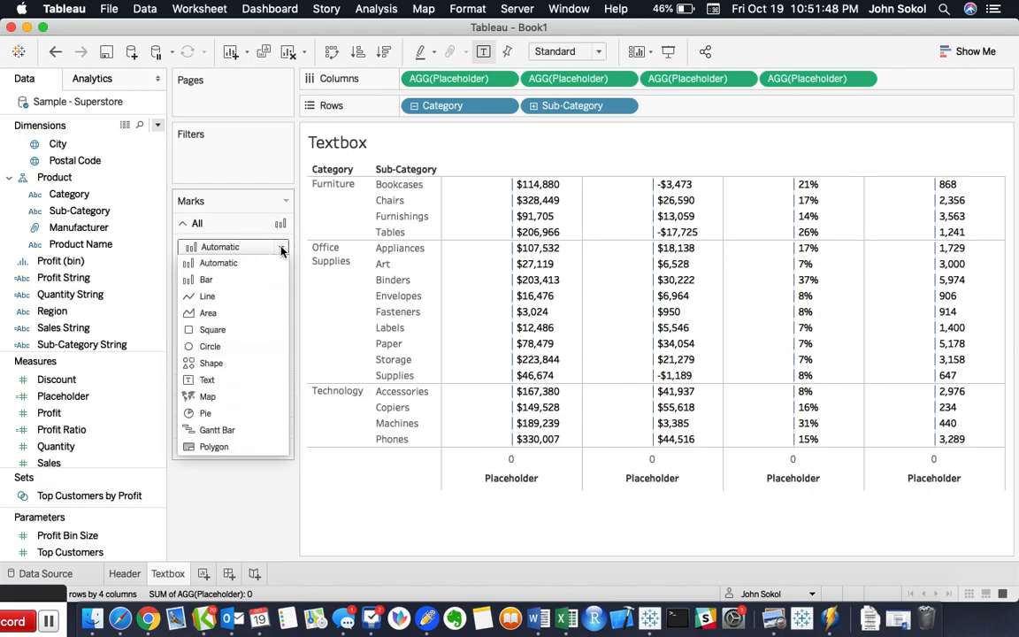
{"action": "left_click", "coordinate": [216, 330]}
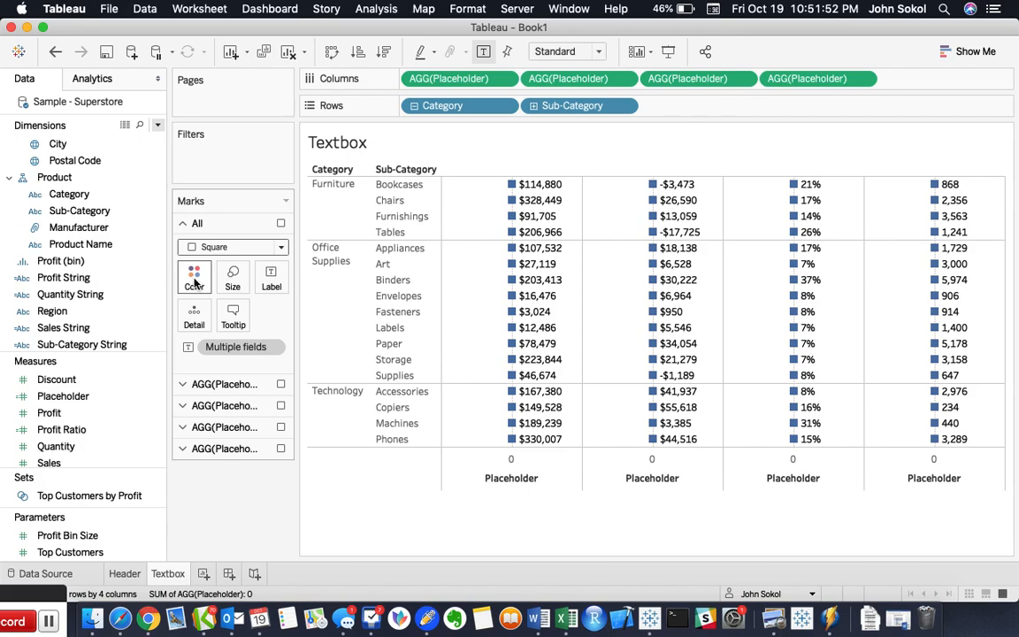
{"action": "left_click", "coordinate": [194, 281]}
{"action": "left_click", "coordinate": [219, 328]}
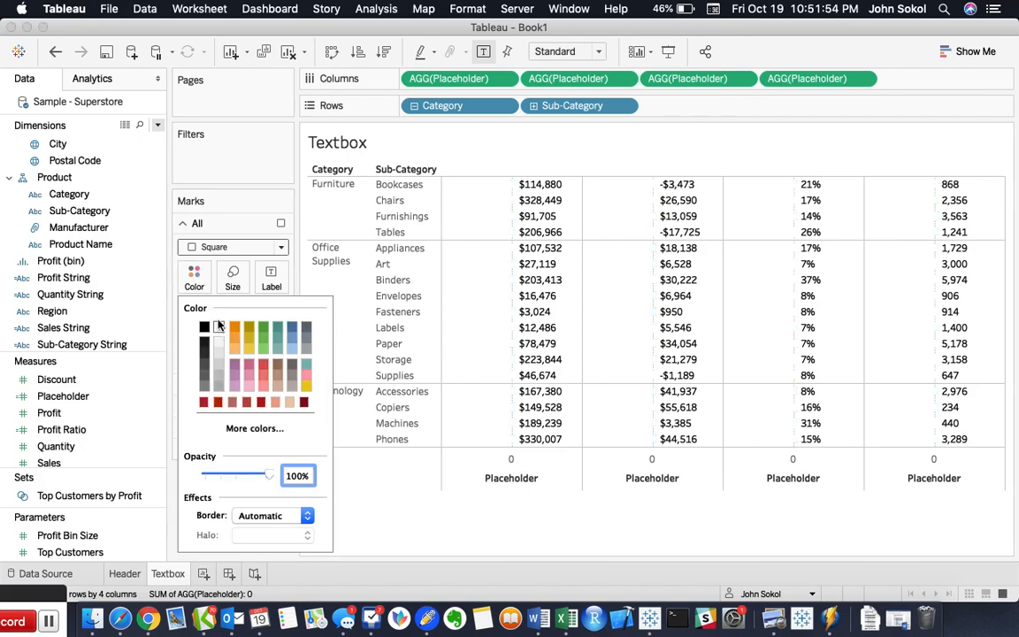
Increase the size of the square marks in all columns to about the middle of the size range.
{"action": "left_click", "coordinate": [231, 280]}
{"action": "left_click_drag", "start_coordinate": [259, 317], "coordinate": [297, 317]}
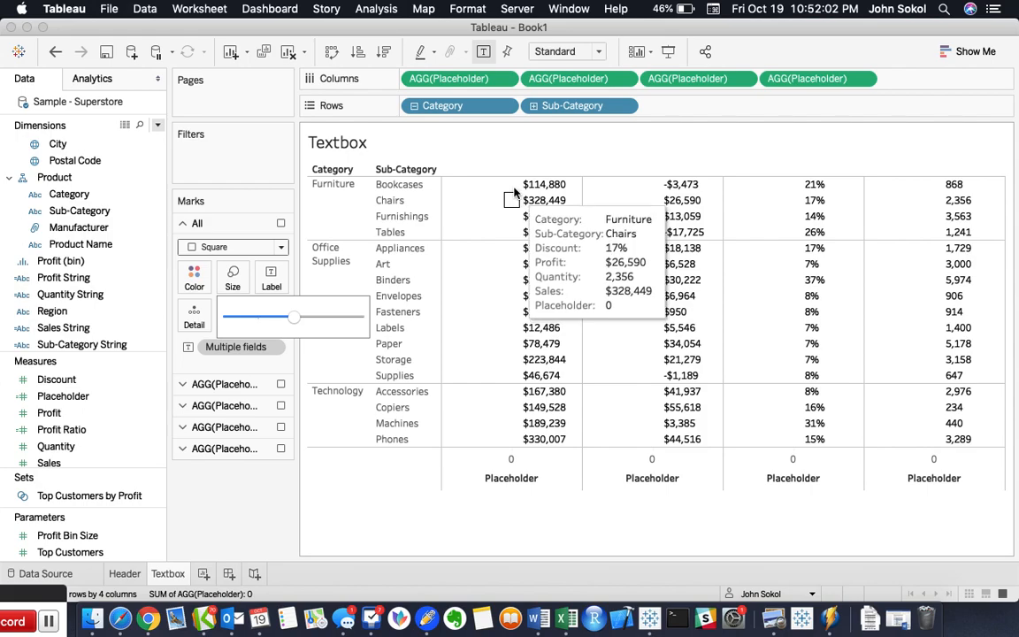
{"action": "left_click", "coordinate": [328, 518]}
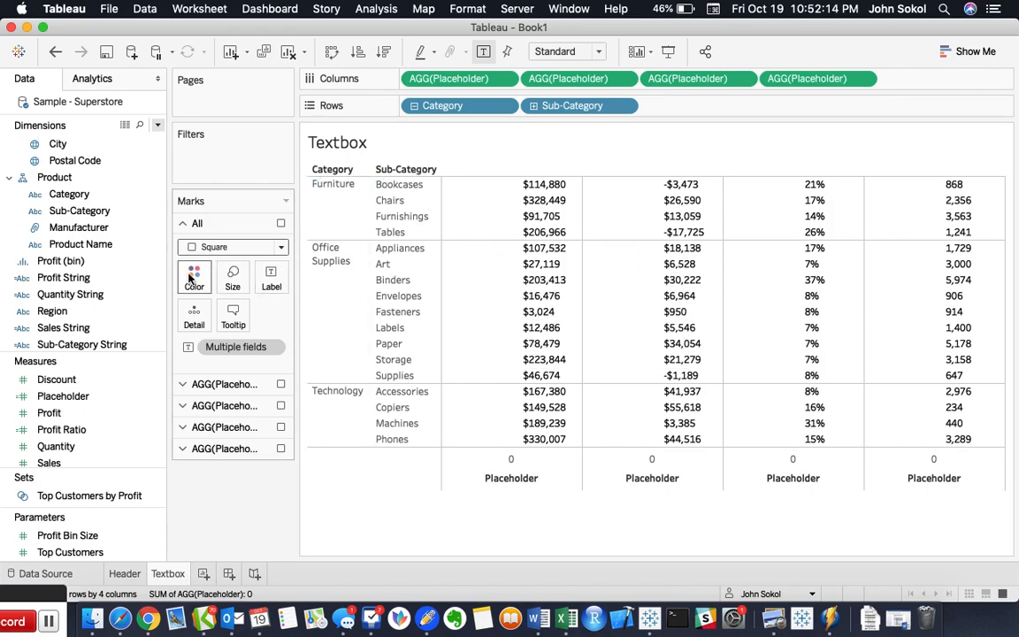
Turn off tooltips for all marks on the Textbox sheet.
{"action": "left_click", "coordinate": [233, 316]}
{"action": "left_click", "coordinate": [187, 437]}
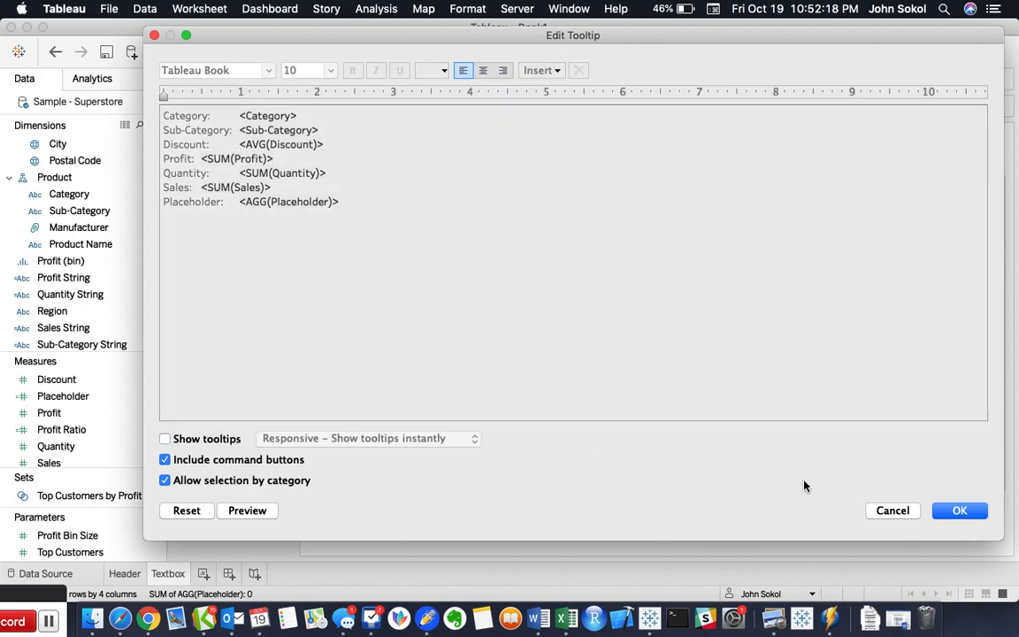
{"action": "left_click", "coordinate": [962, 508]}
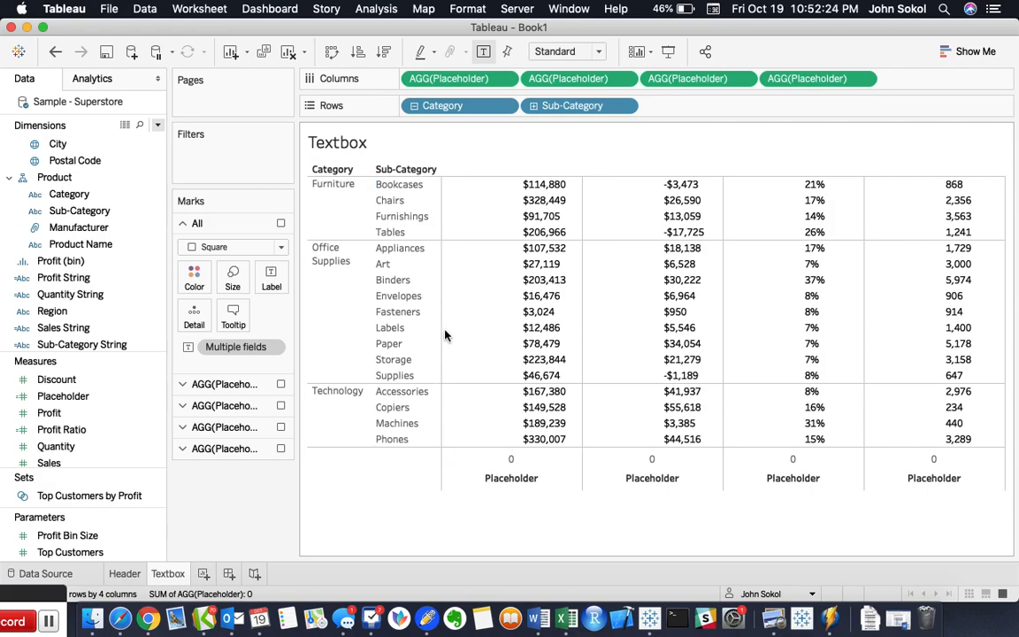
Hide the field labels for the rows on the Textbox sheet and compare it with the Header sheet.
{"action": "right_click", "coordinate": [394, 170]}
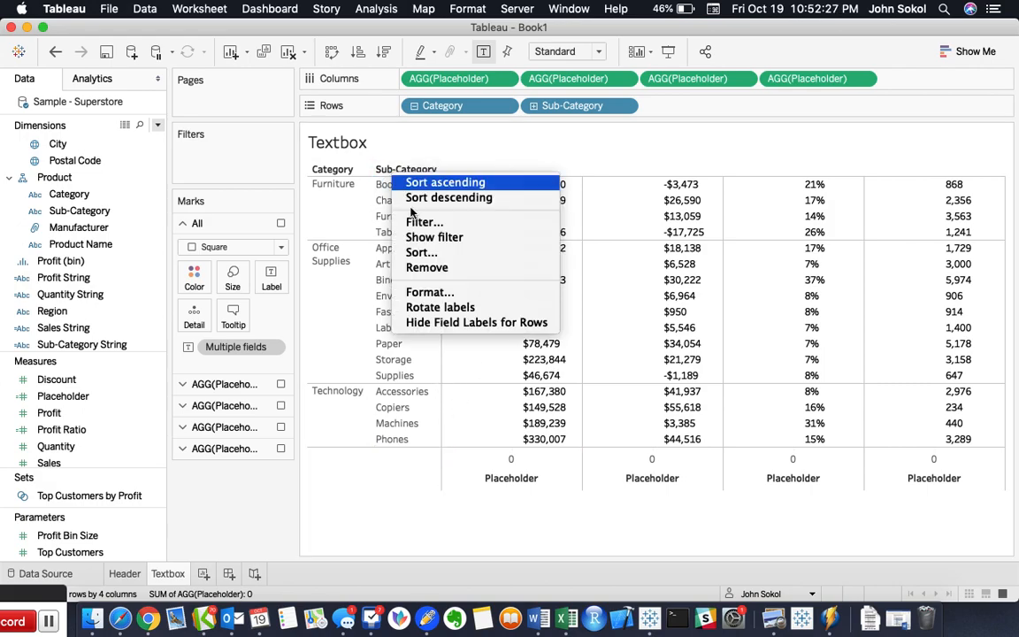
{"action": "left_click", "coordinate": [467, 324]}
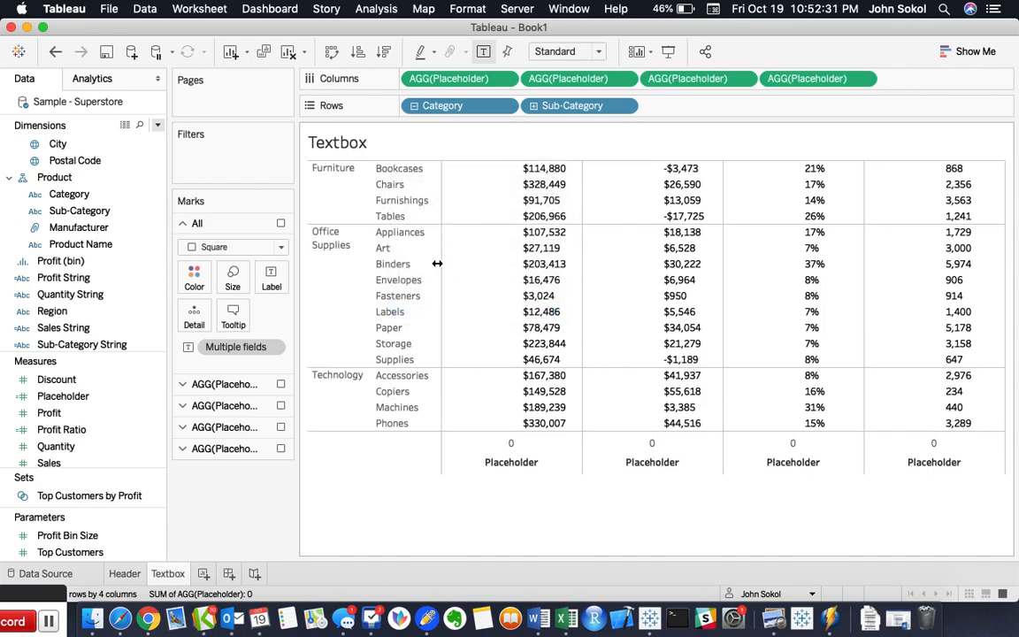
{"action": "left_click", "coordinate": [131, 573]}
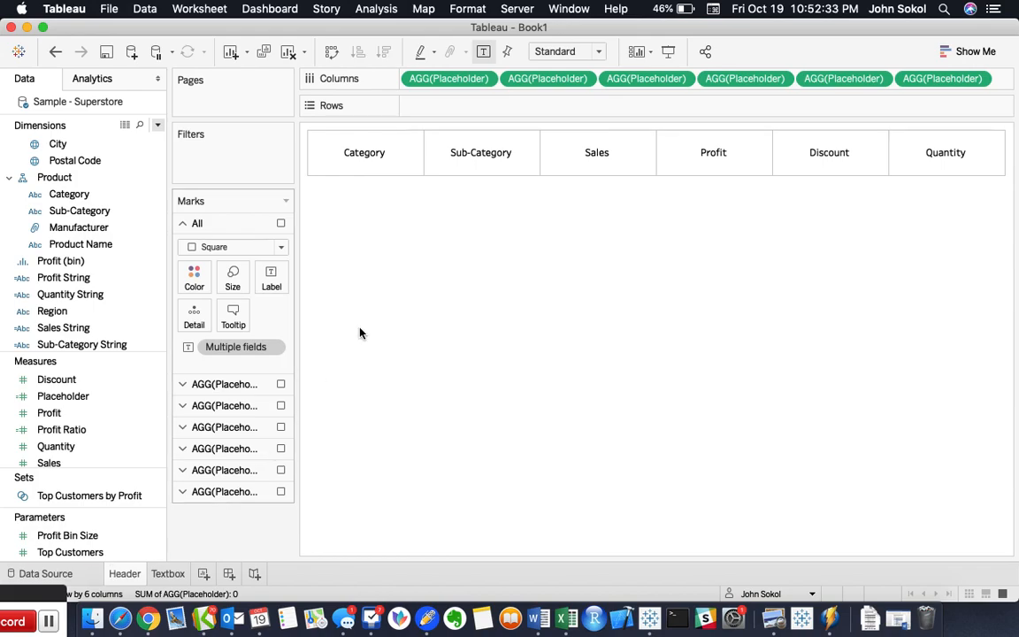
{"action": "left_click", "coordinate": [159, 571]}
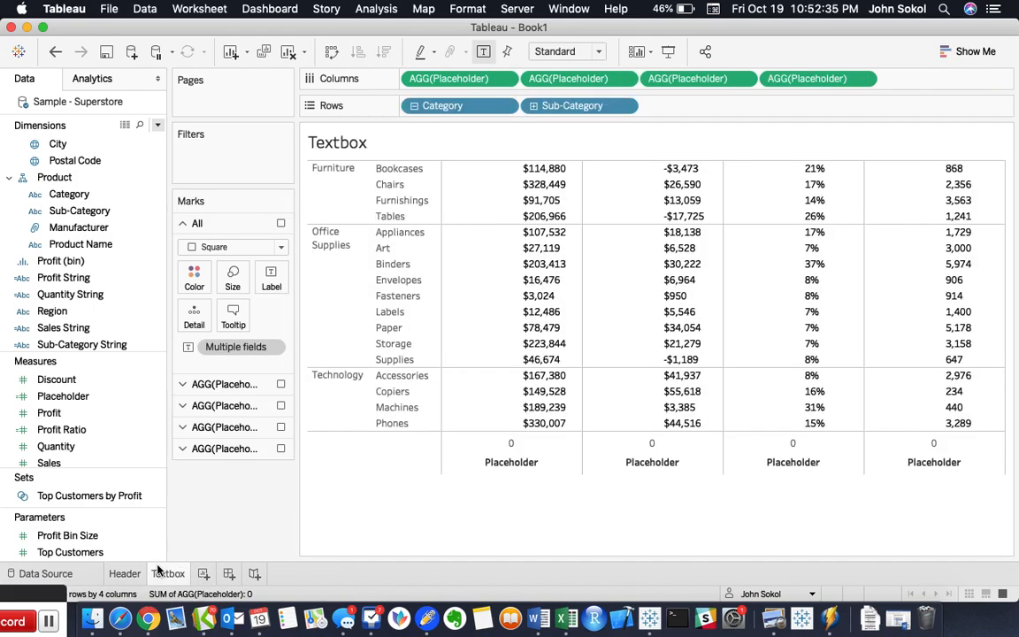
Set the column divider borders of the Textbox sheet to None for both pane and header.
{"action": "right_click", "coordinate": [444, 212]}
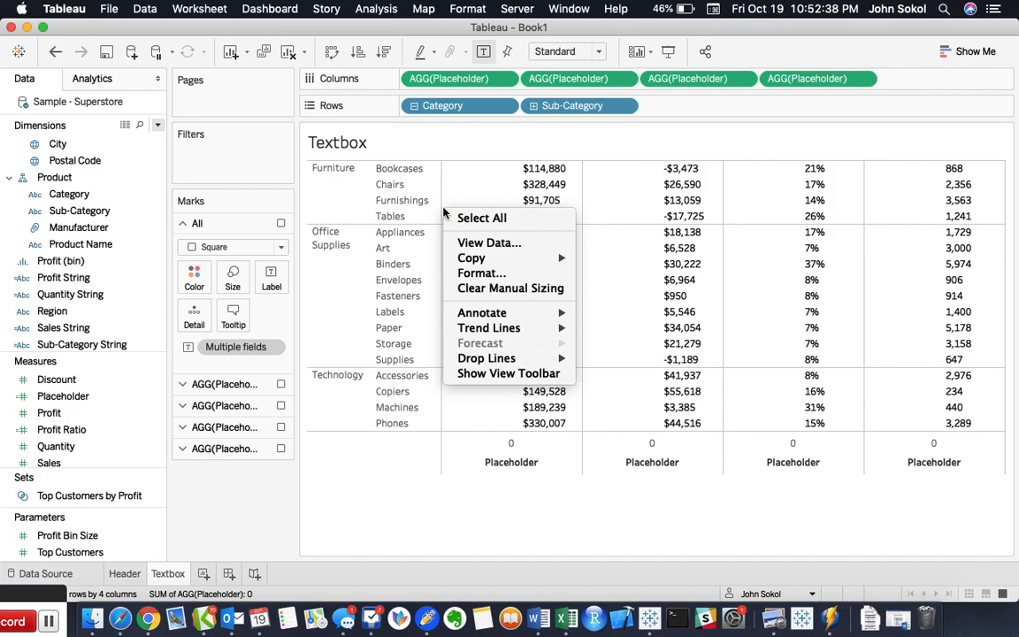
{"action": "left_click", "coordinate": [488, 276]}
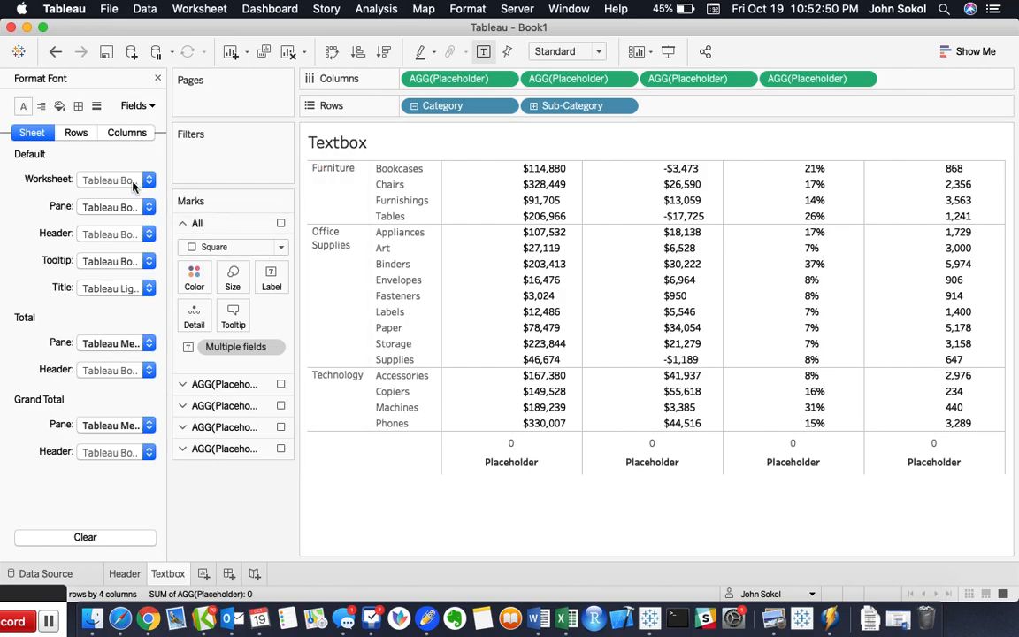
{"action": "left_click", "coordinate": [77, 132]}
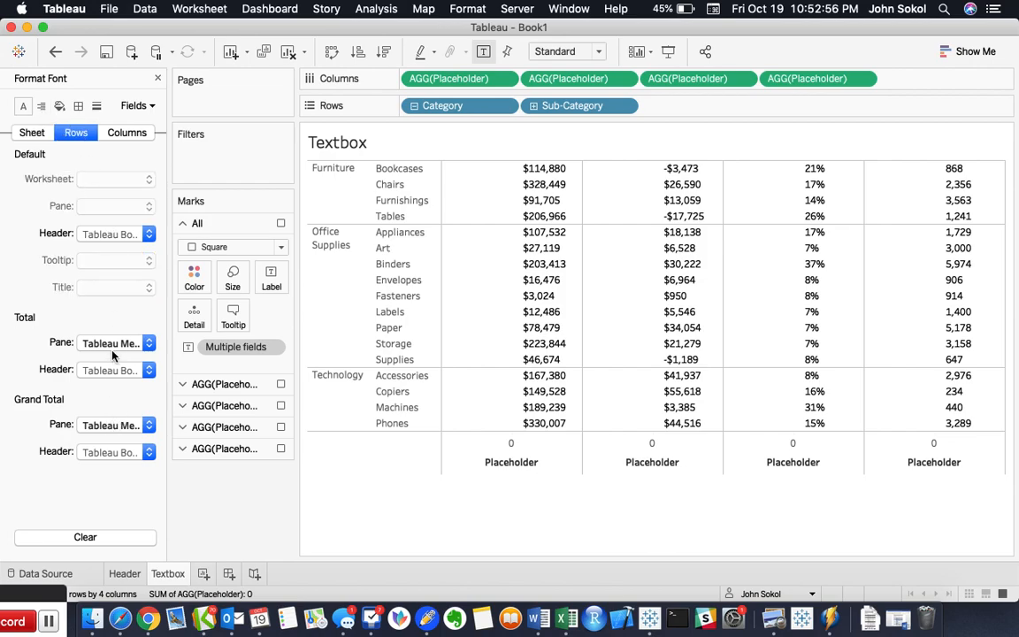
{"action": "left_click", "coordinate": [78, 105]}
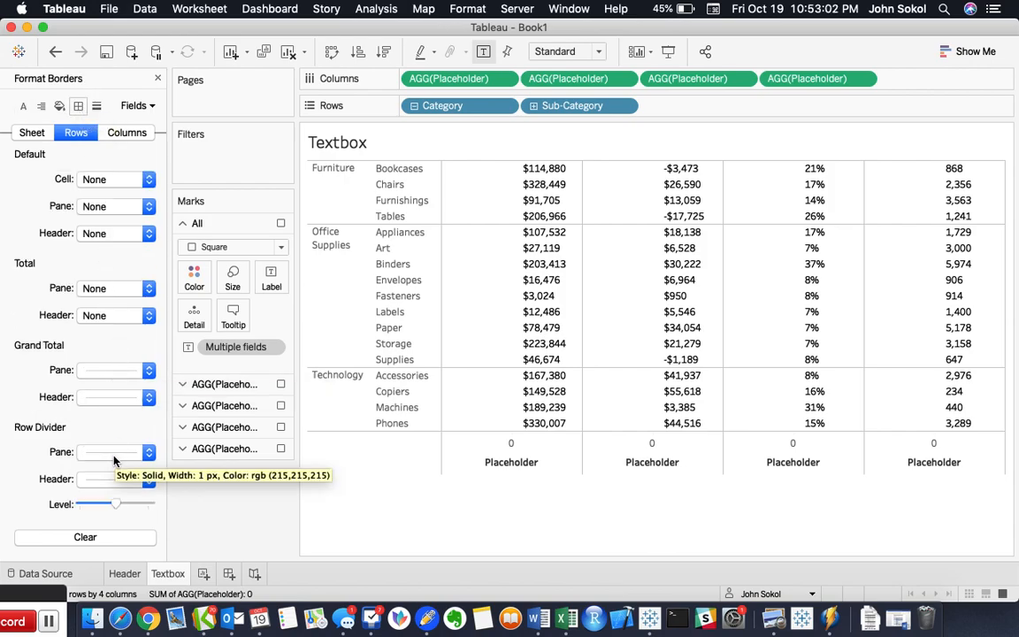
{"action": "scroll", "coordinate": [98, 406], "scroll_direction": "down", "scroll_amount": 1}
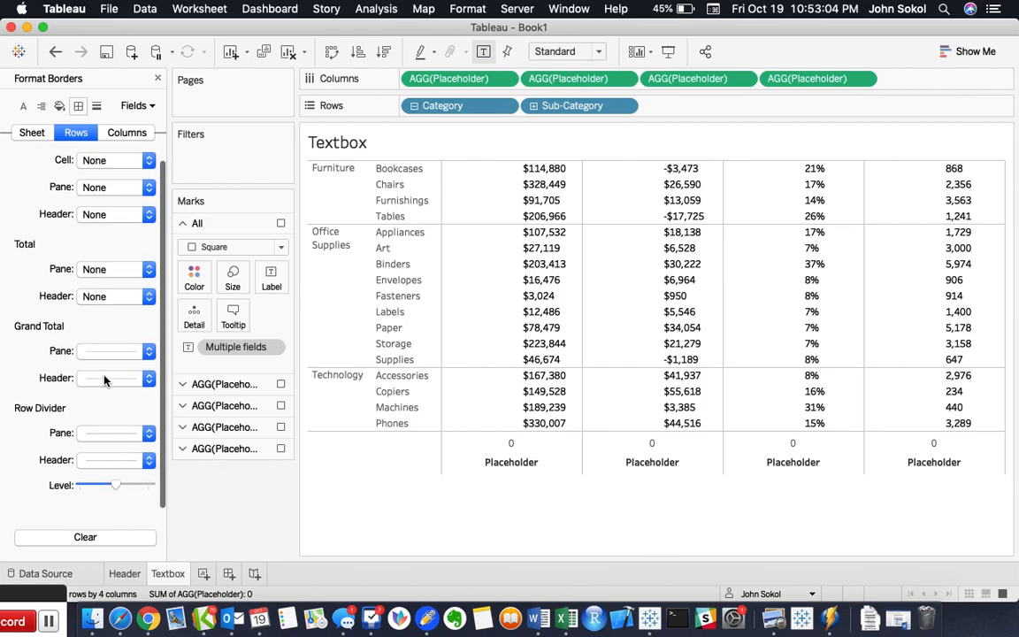
{"action": "scroll", "coordinate": [95, 406], "scroll_direction": "up", "scroll_amount": 1}
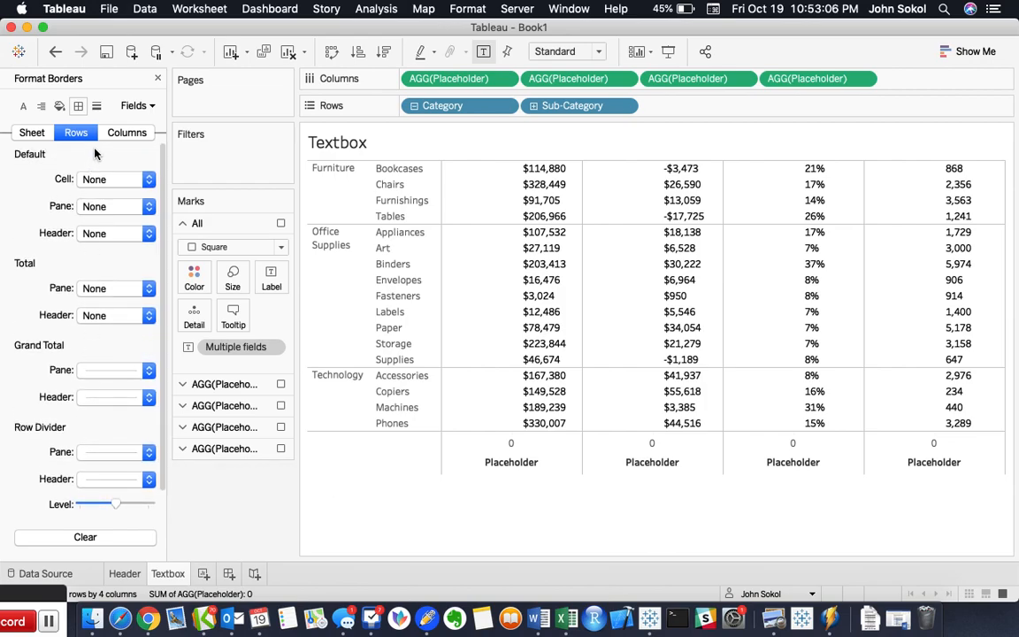
{"action": "left_click", "coordinate": [128, 133]}
{"action": "scroll", "coordinate": [101, 348], "scroll_direction": "down", "scroll_amount": 2}
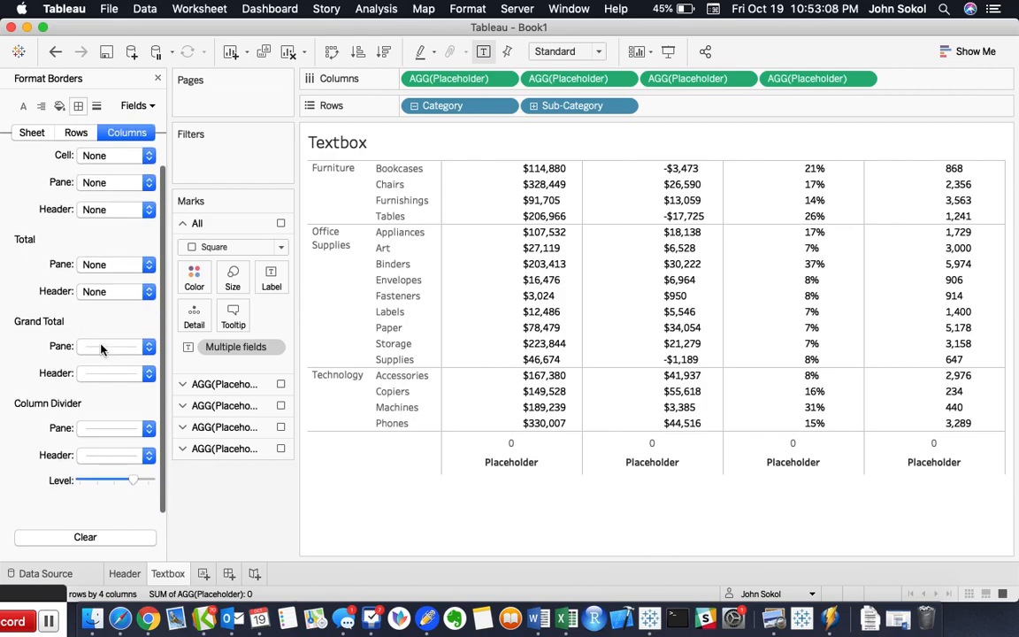
{"action": "left_click", "coordinate": [106, 439]}
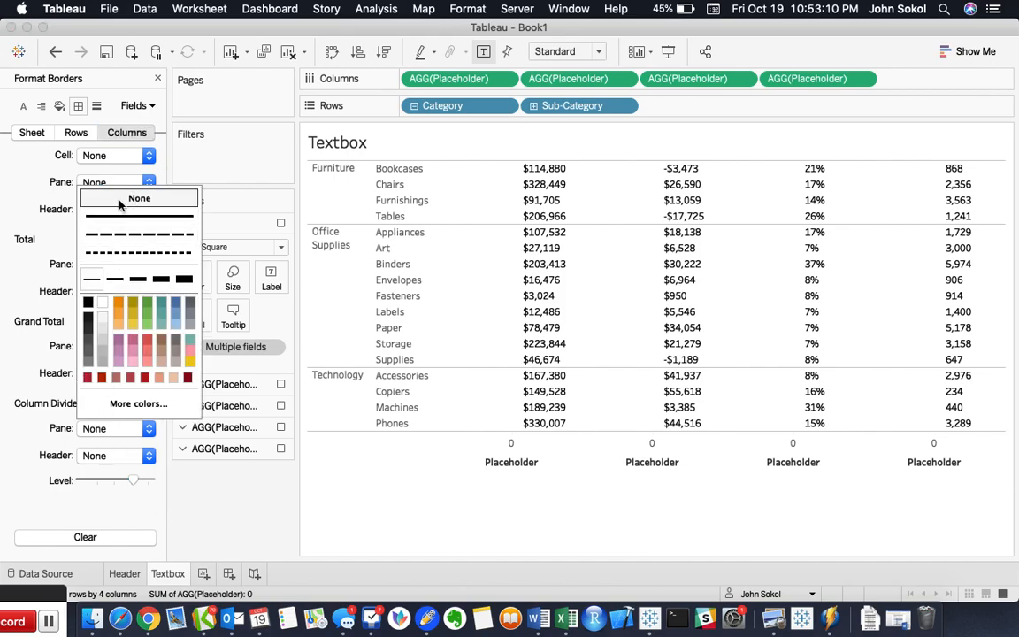
Change the row divider borders of the pane and header to a dotted line.
{"action": "left_click", "coordinate": [77, 134]}
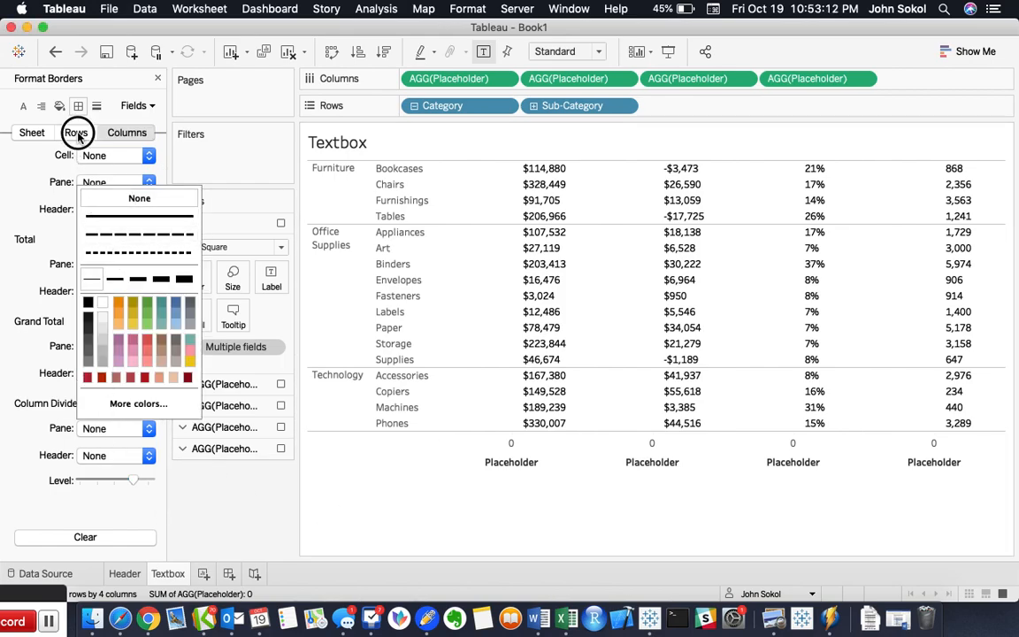
{"action": "left_click", "coordinate": [98, 429]}
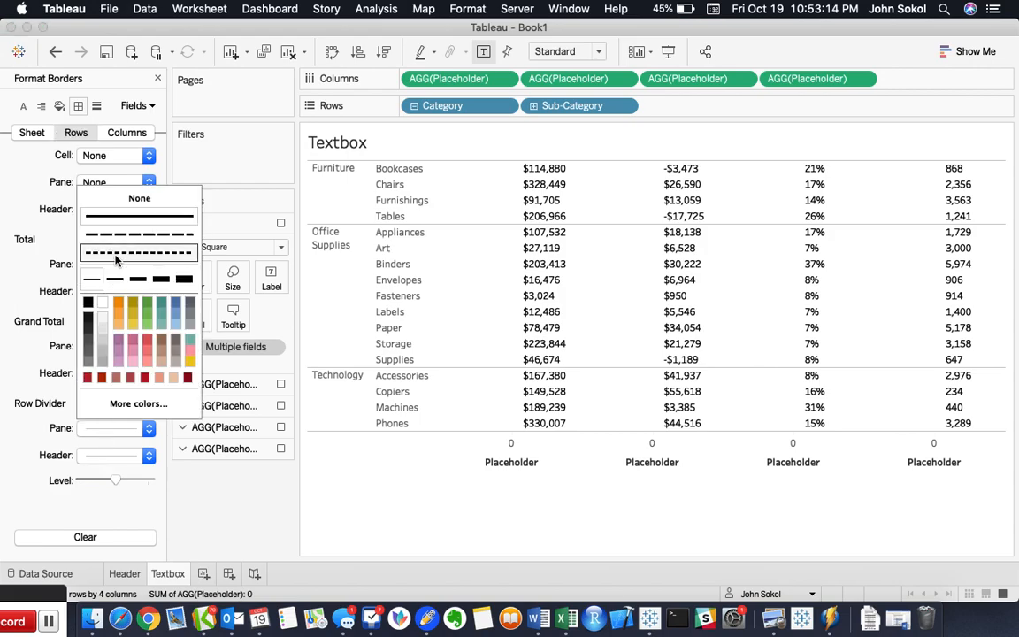
{"action": "left_click", "coordinate": [386, 539]}
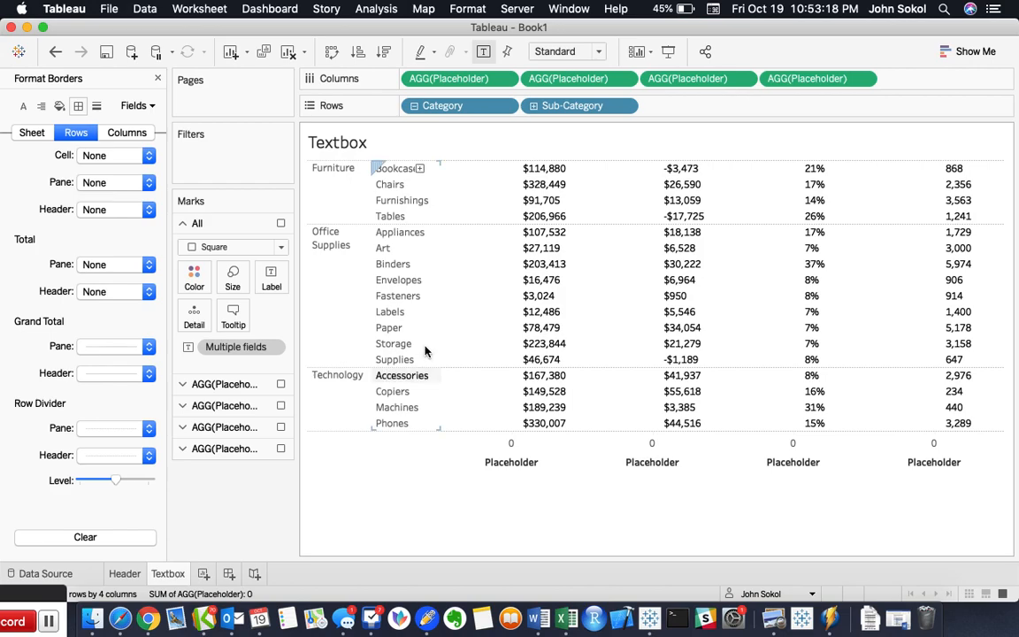
Set the pane font of the Textbox sheet to Tableau Book in dark gray.
{"action": "right_click", "coordinate": [580, 205]}
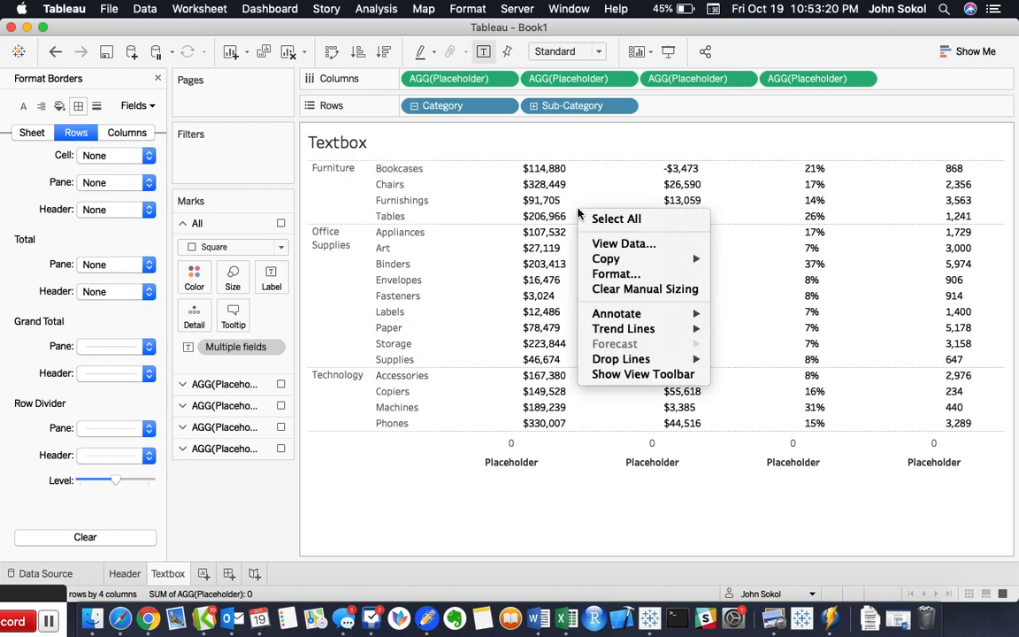
{"action": "left_click", "coordinate": [607, 270]}
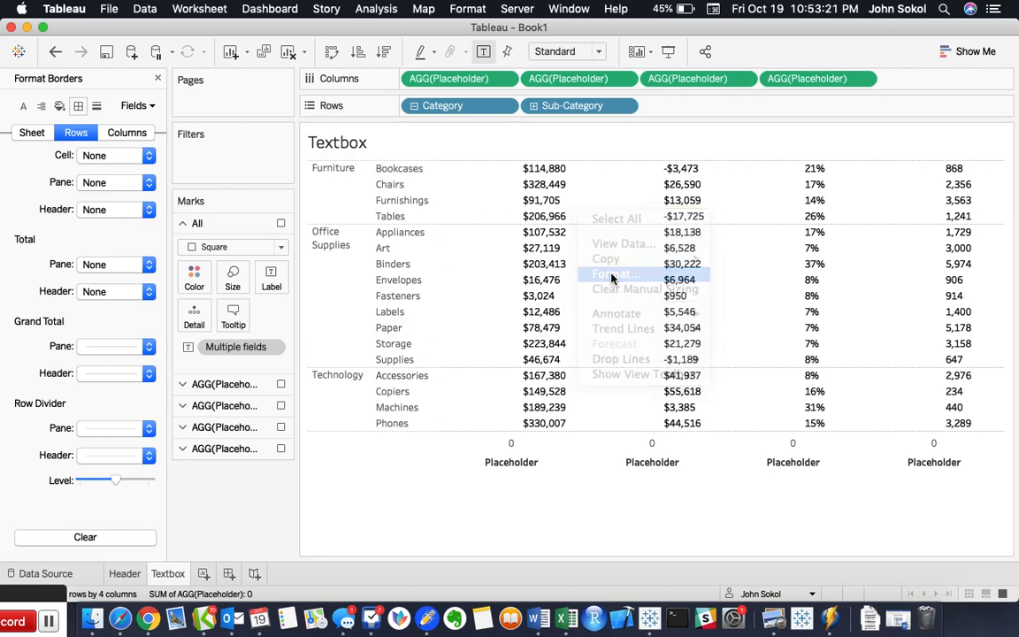
{"action": "left_click", "coordinate": [35, 132]}
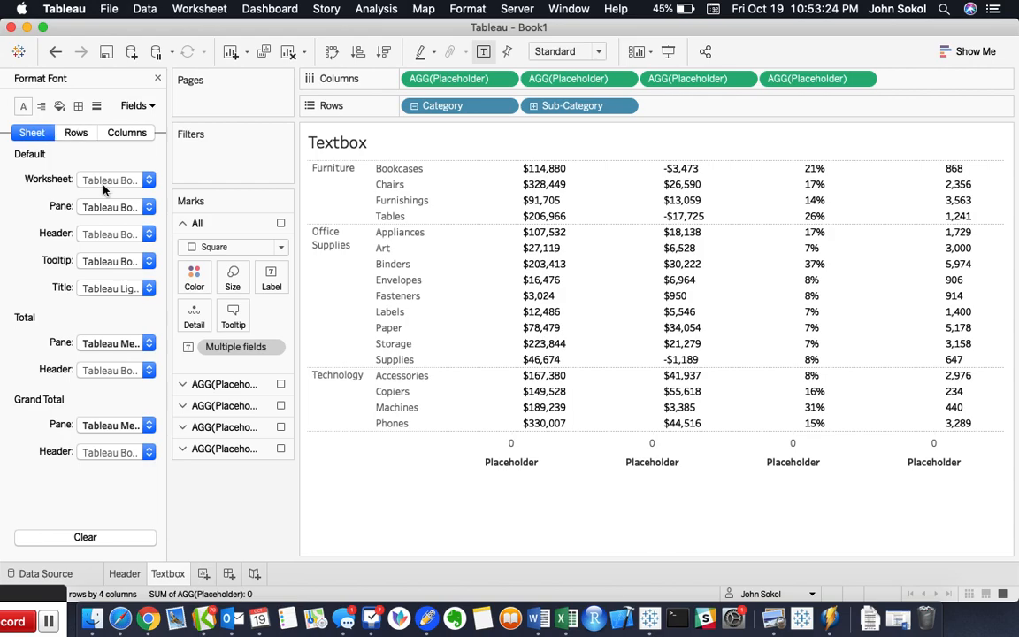
{"action": "left_click", "coordinate": [116, 207]}
{"action": "left_click", "coordinate": [187, 233]}
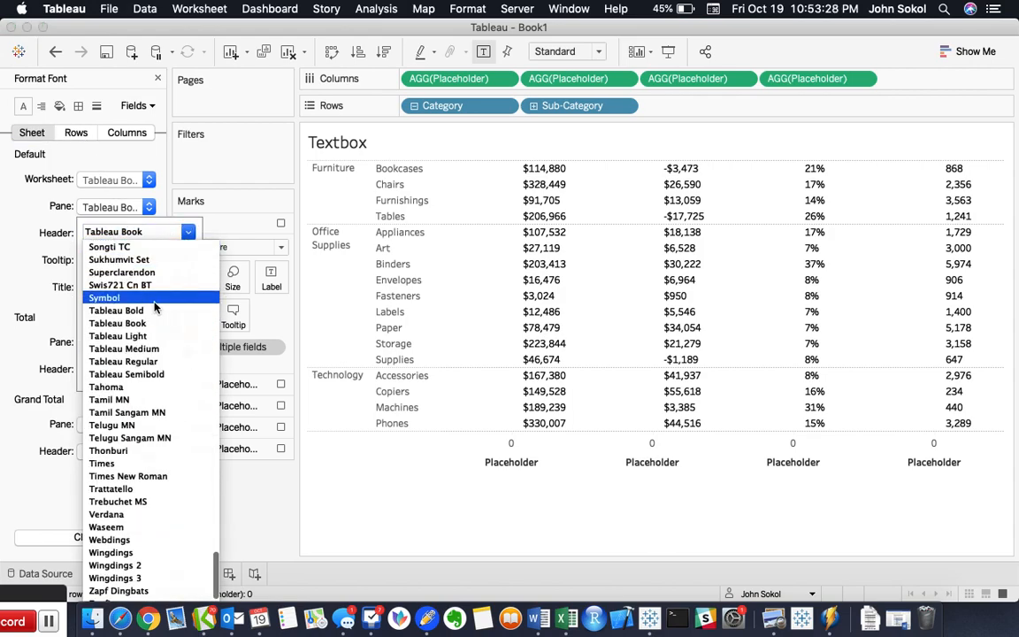
{"action": "left_click", "coordinate": [148, 349]}
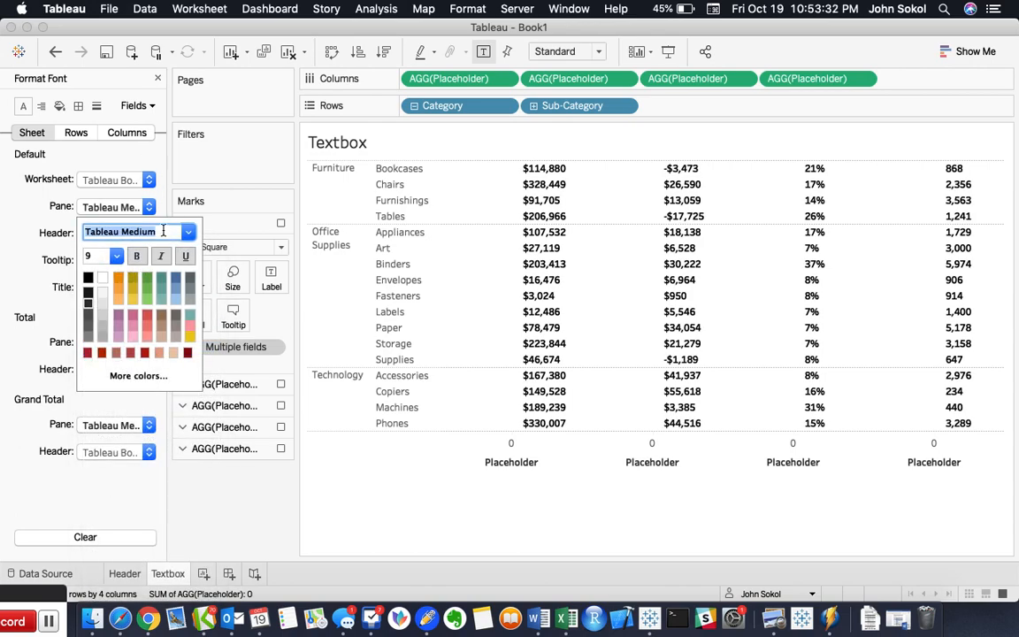
{"action": "left_click", "coordinate": [186, 232]}
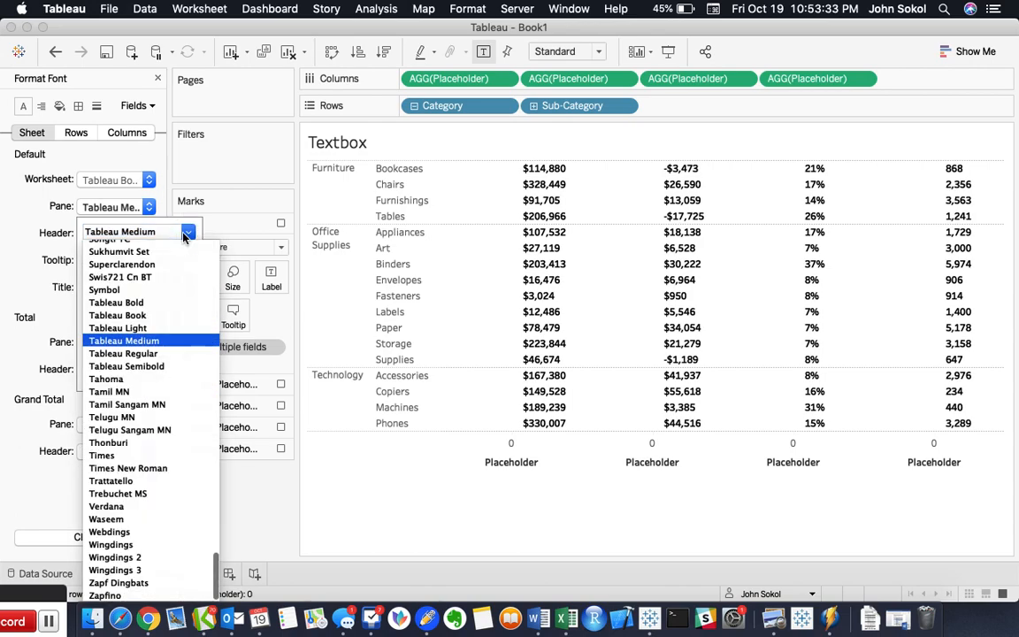
{"action": "left_click", "coordinate": [164, 328]}
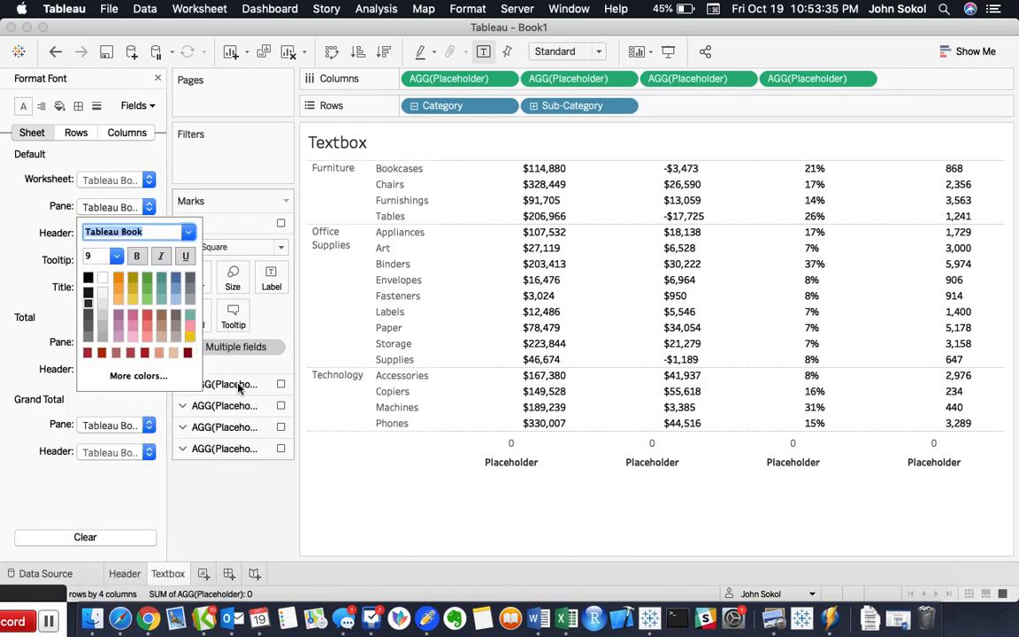
{"action": "left_click", "coordinate": [89, 326]}
{"action": "left_click", "coordinate": [377, 510]}
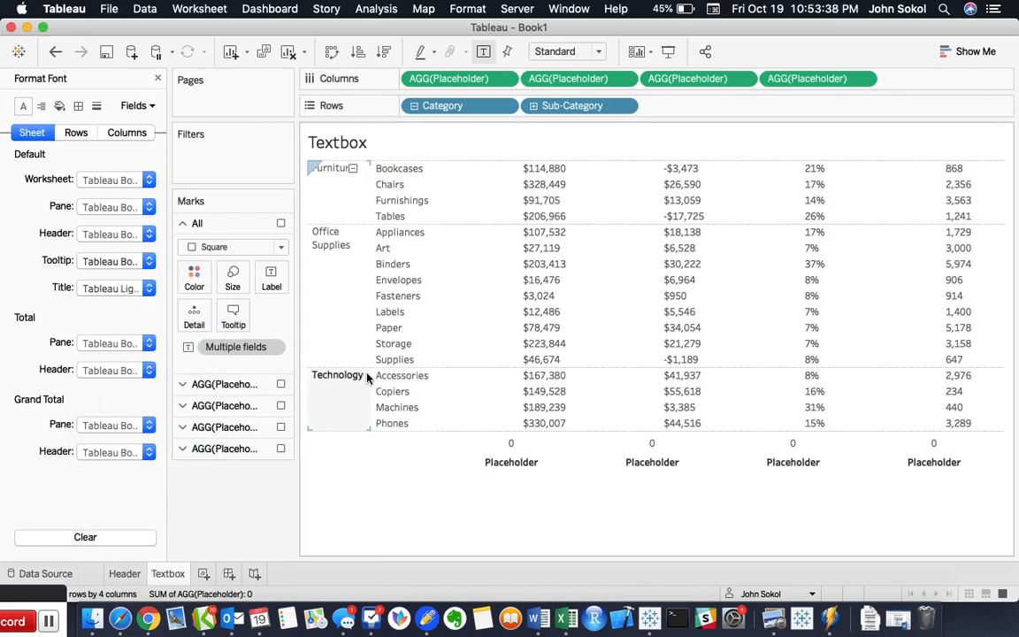
Check the header font settings of the Sub-Category field.
{"action": "right_click", "coordinate": [398, 301]}
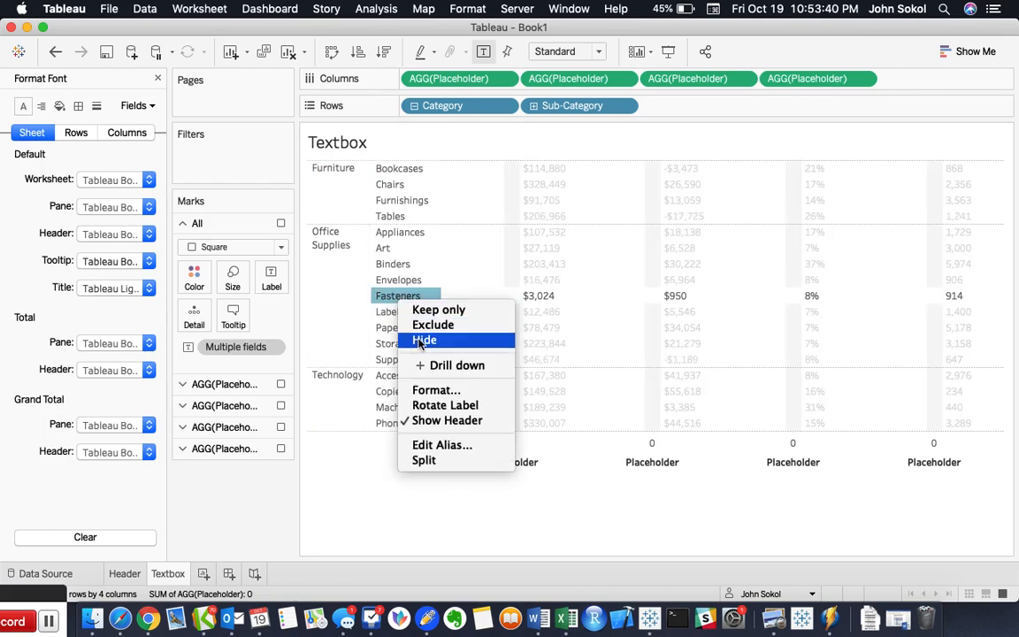
{"action": "left_click", "coordinate": [436, 391]}
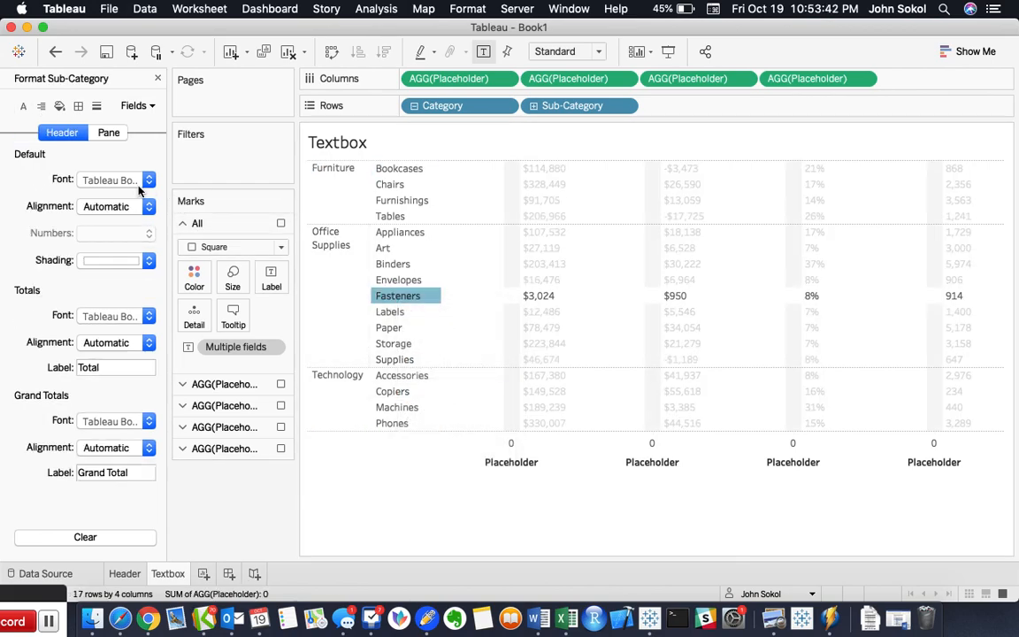
{"action": "left_click", "coordinate": [135, 181]}
{"action": "left_click", "coordinate": [465, 572]}
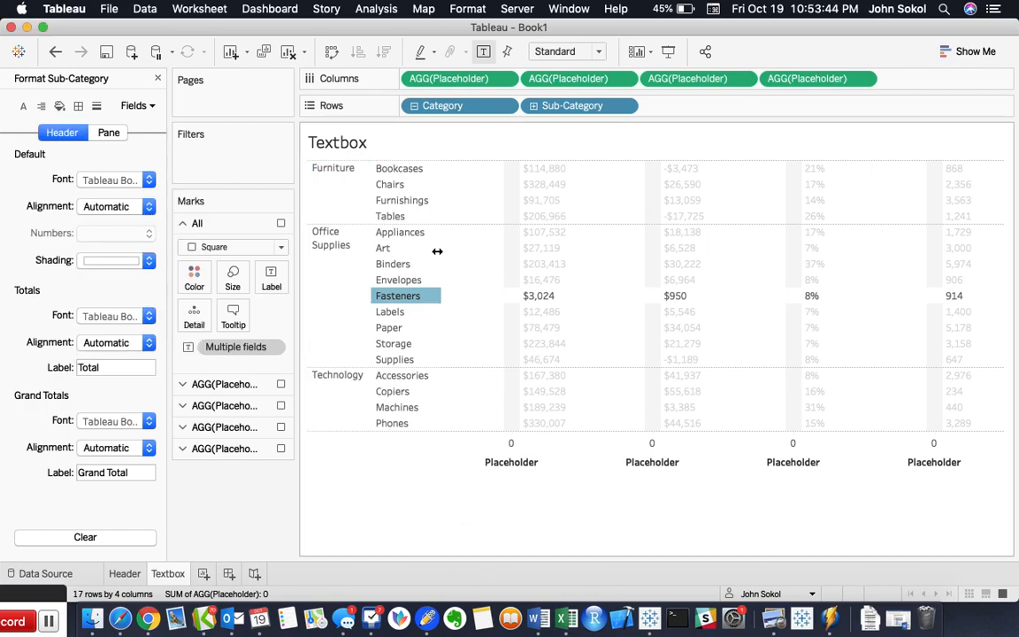
{"action": "left_click", "coordinate": [423, 294]}
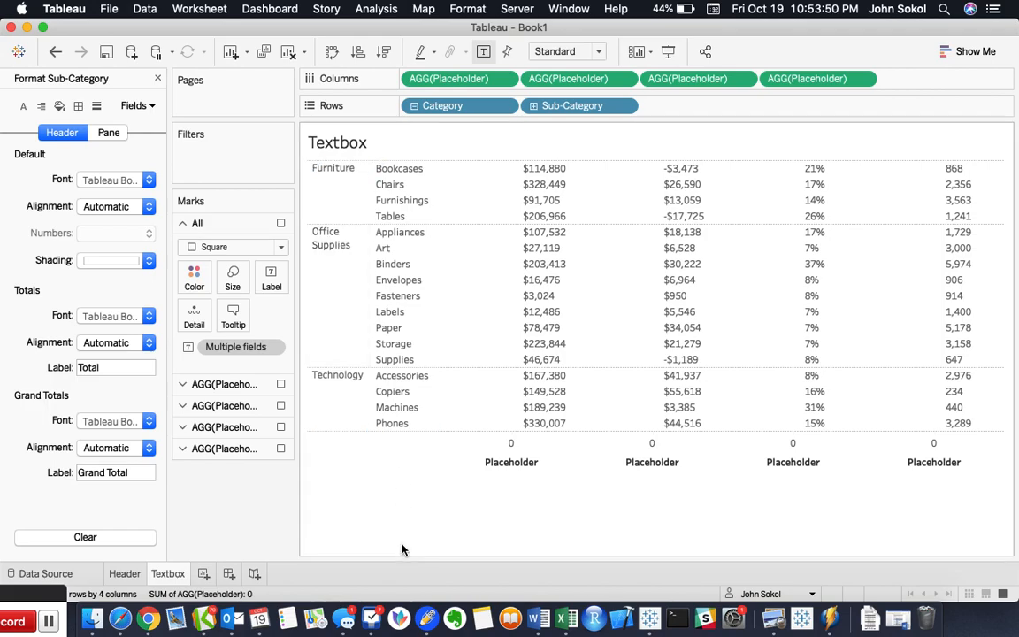
Hide the title of the Textbox worksheet and close its formatting options.
{"action": "right_click", "coordinate": [359, 155]}
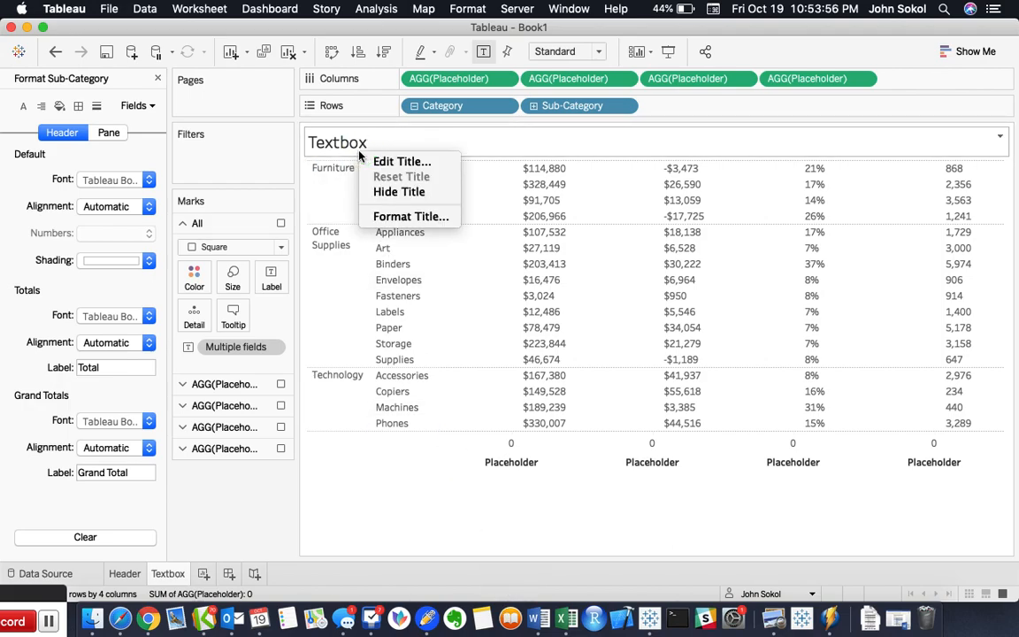
{"action": "left_click", "coordinate": [397, 191]}
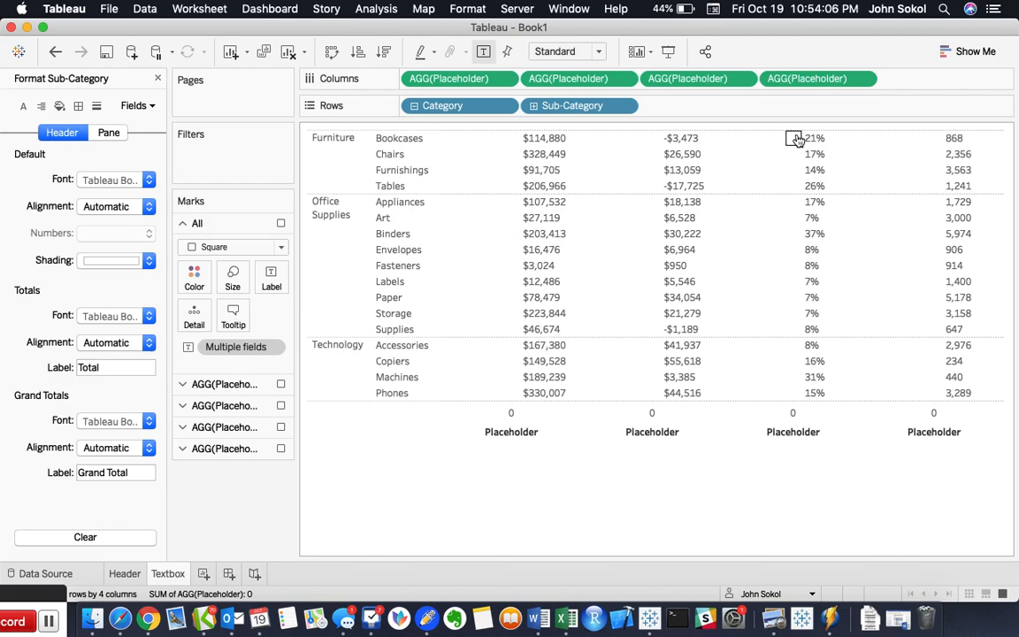
{"action": "left_click", "coordinate": [157, 78]}
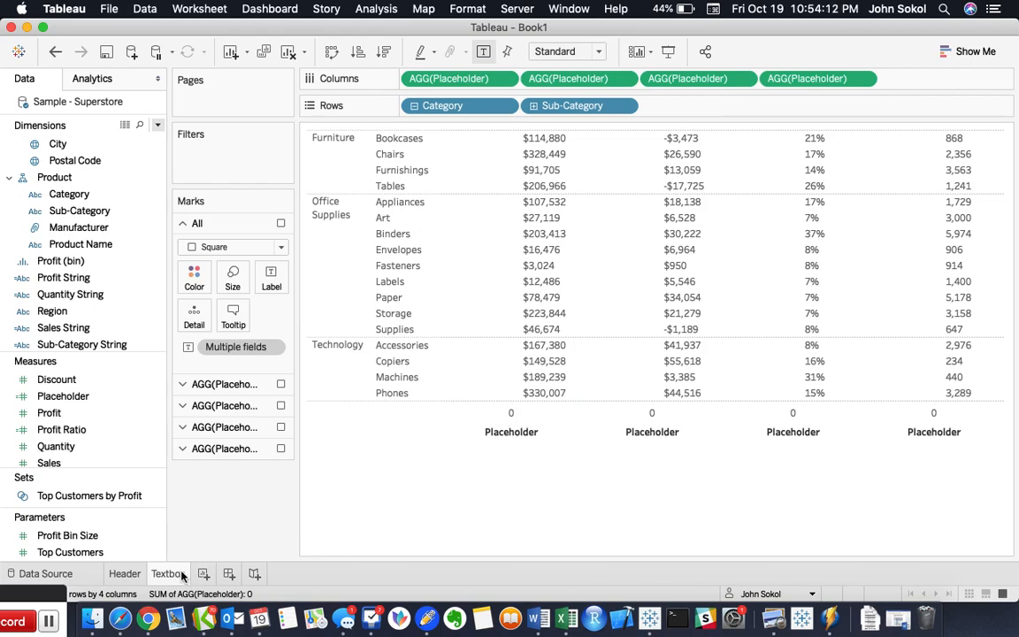
Create a new dashboard and add the Header and Textbox sheets to it.
{"action": "left_click", "coordinate": [228, 574]}
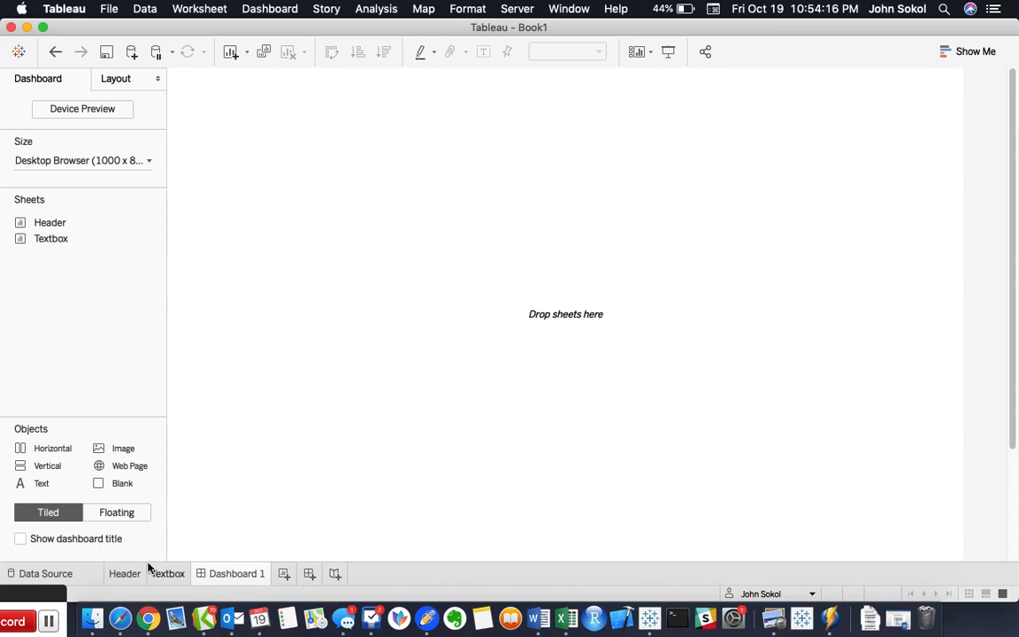
{"action": "double_click", "coordinate": [69, 226]}
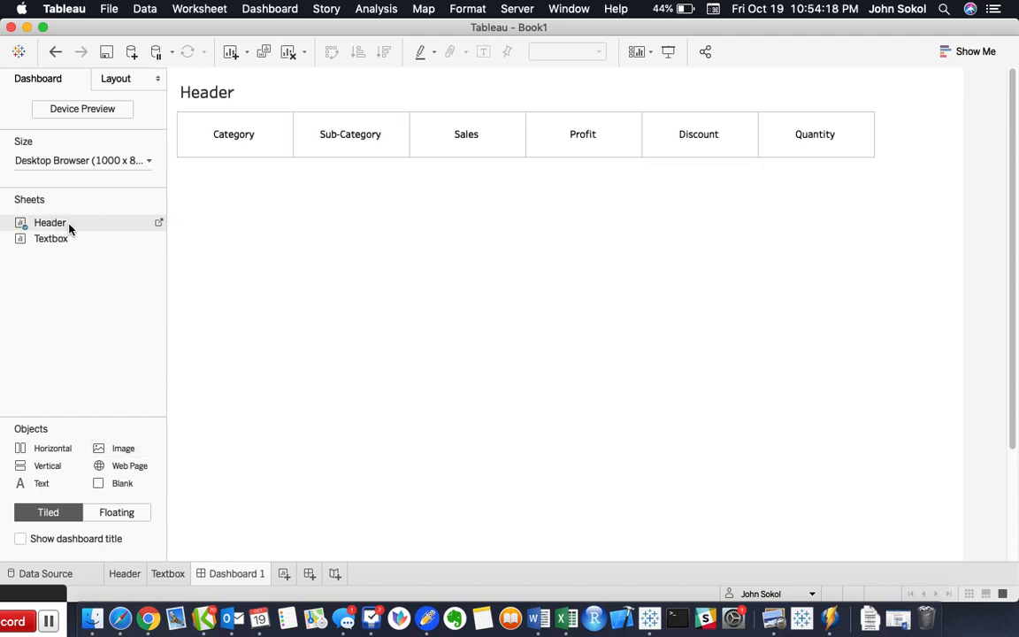
{"action": "double_click", "coordinate": [54, 240]}
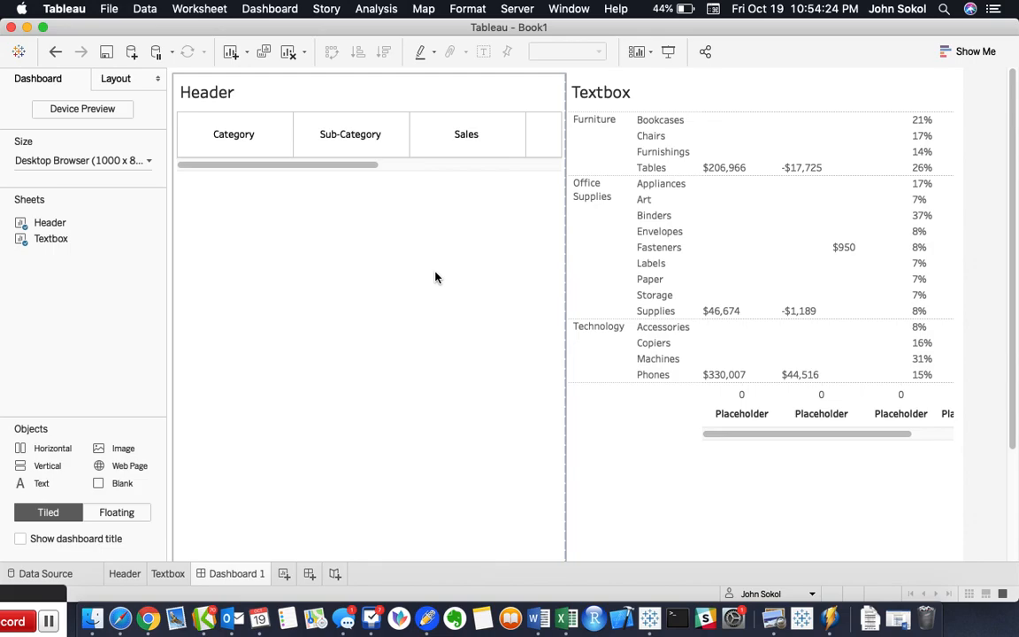
Move the Textbox sheet below the Header sheet at full dashboard width and reduce the height of the Header area.
{"action": "scroll", "coordinate": [435, 278], "scroll_direction": "down", "scroll_amount": 4}
{"action": "left_click", "coordinate": [709, 490]}
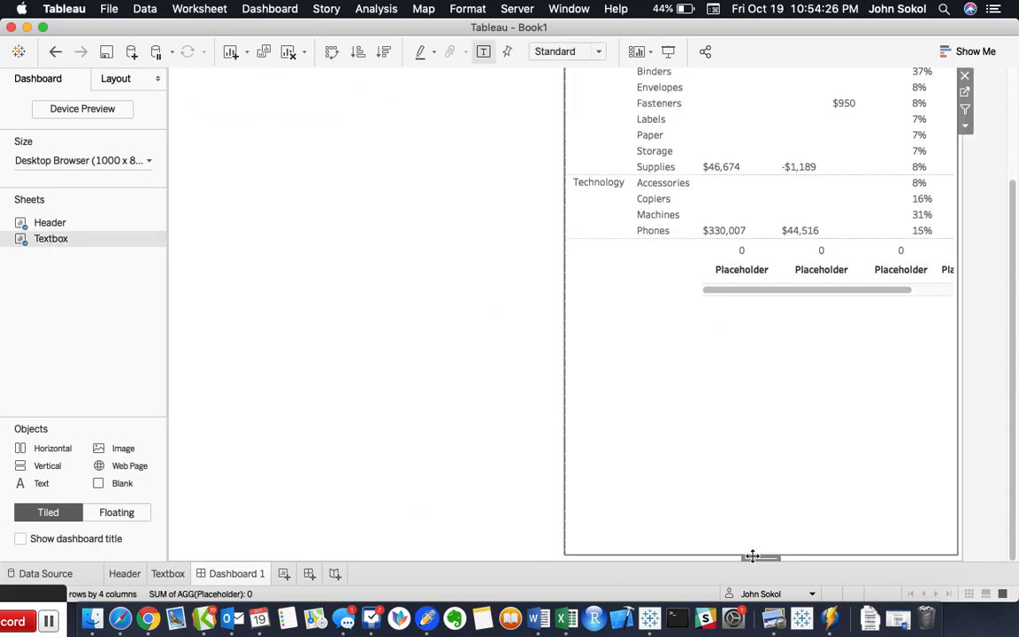
{"action": "left_click_drag", "start_coordinate": [752, 556], "coordinate": [563, 563]}
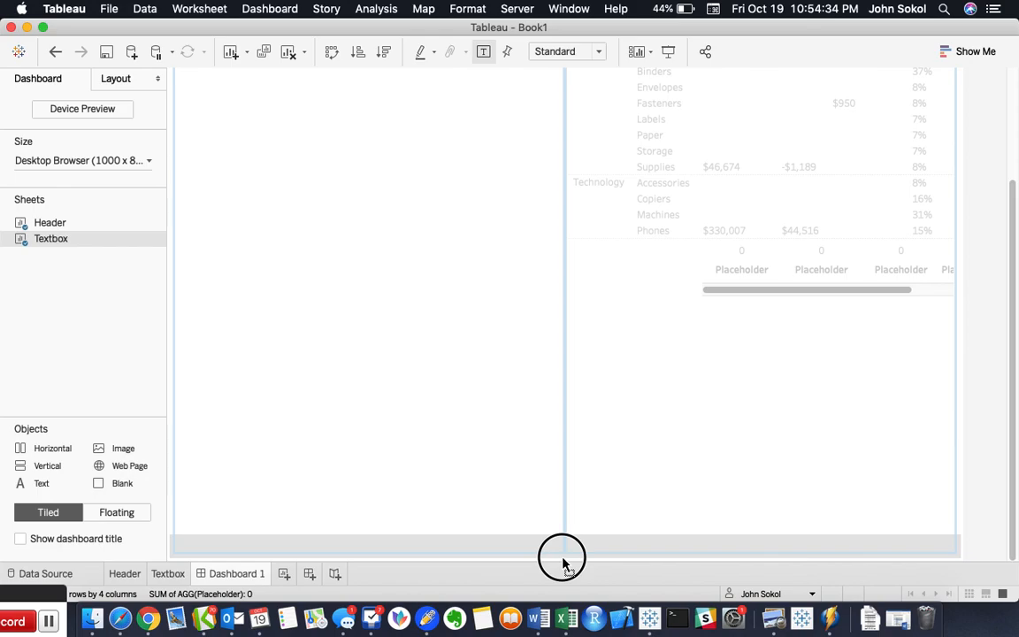
{"action": "left_click_drag", "start_coordinate": [563, 562], "coordinate": [562, 555]}
{"action": "scroll", "coordinate": [539, 300], "scroll_direction": "down", "scroll_amount": 2}
{"action": "scroll", "coordinate": [537, 287], "scroll_direction": "up", "scroll_amount": 2}
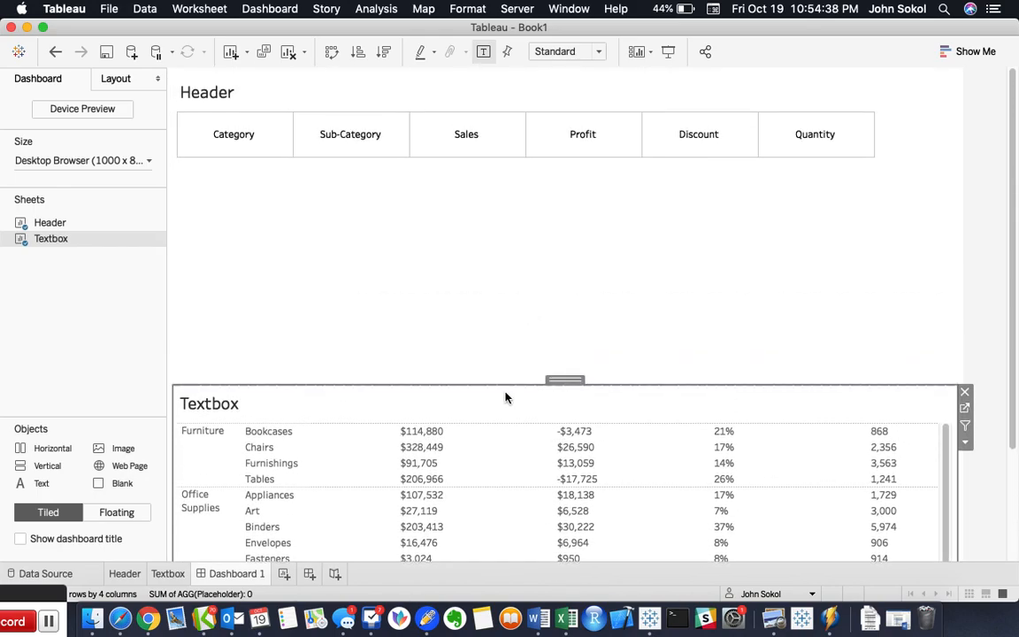
{"action": "left_click_drag", "start_coordinate": [504, 386], "coordinate": [509, 171]}
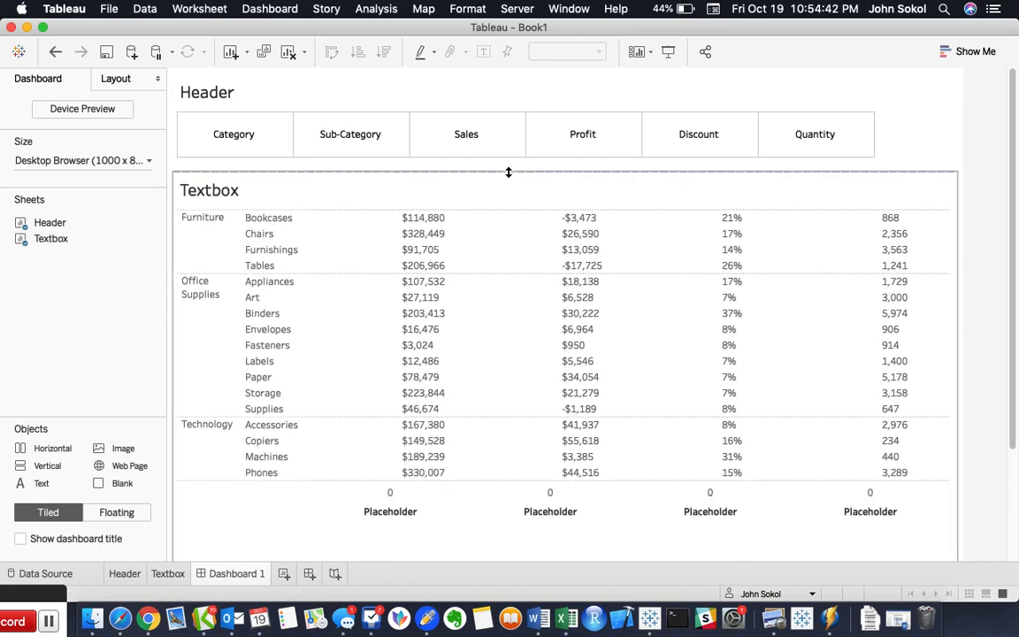
Hide the titles of both dashboard sheets and bring the Textbox sheet up close beneath the header row.
{"action": "right_click", "coordinate": [226, 92]}
{"action": "left_click", "coordinate": [264, 121]}
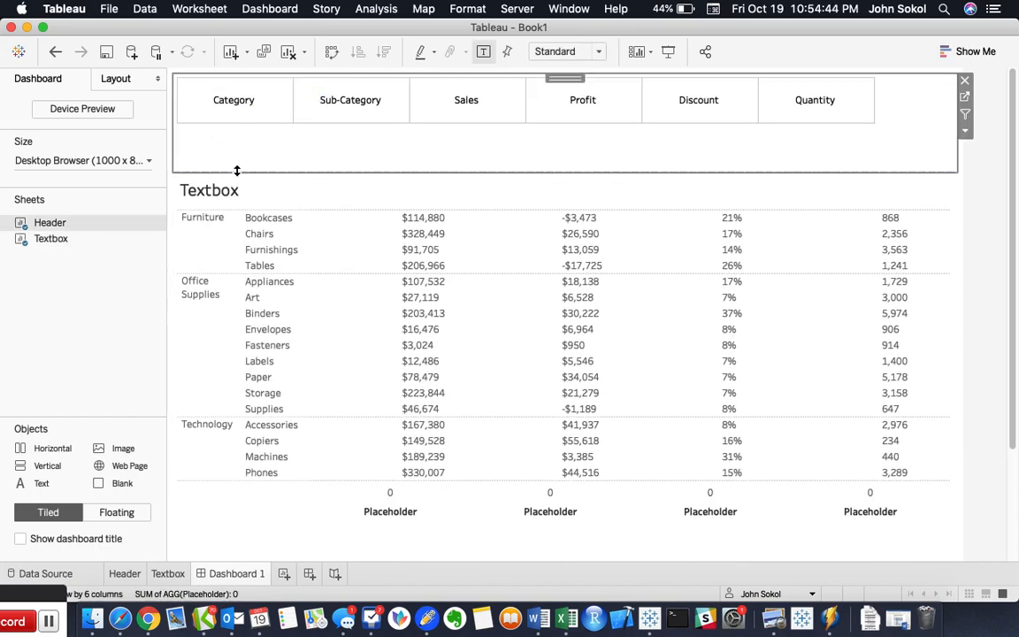
{"action": "left_click", "coordinate": [231, 191]}
{"action": "right_click", "coordinate": [232, 192]}
{"action": "left_click", "coordinate": [258, 234]}
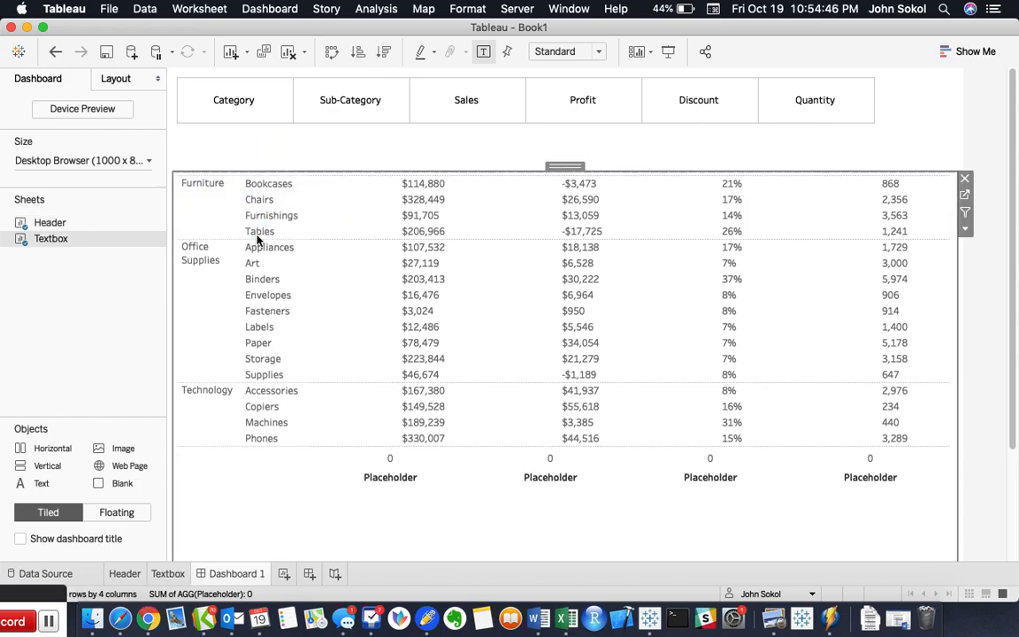
{"action": "left_click_drag", "start_coordinate": [362, 171], "coordinate": [365, 134]}
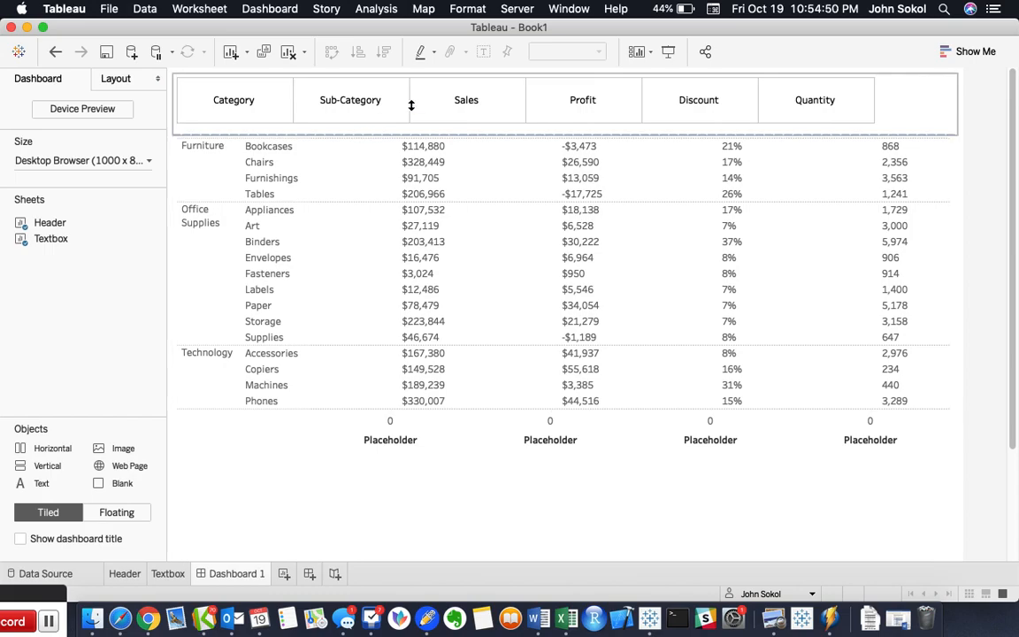
Widen the Header sheet's six columns to span nearly the full width of the dashboard.
{"action": "left_click", "coordinate": [873, 99]}
{"action": "left_click_drag", "start_coordinate": [874, 99], "coordinate": [949, 103]}
{"action": "left_click", "coordinate": [994, 229]}
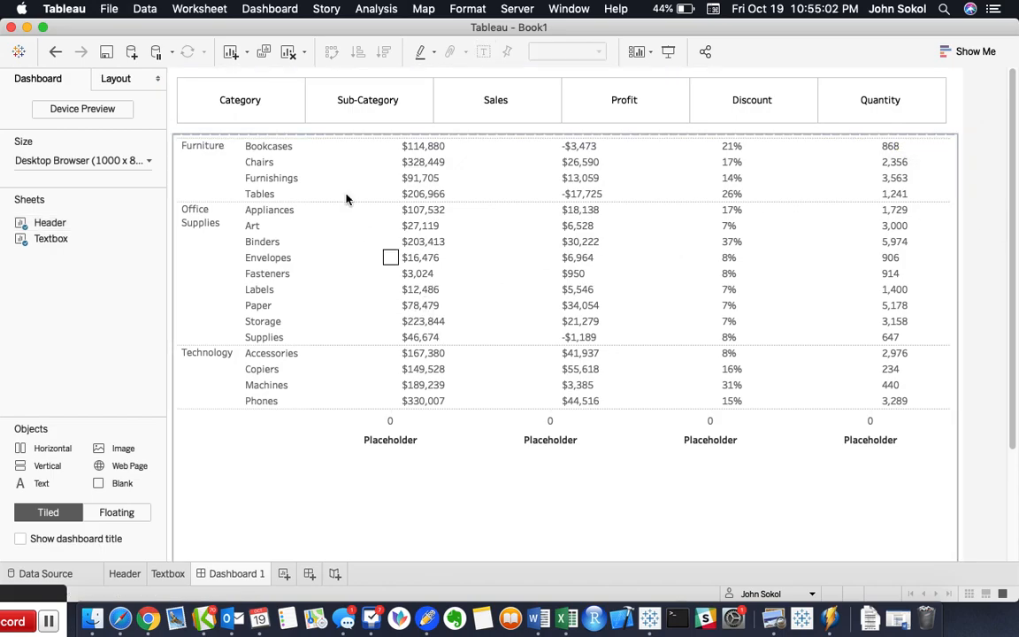
Widen the Category column of the Textbox sheet to match the width of the Category header cell.
{"action": "left_click_drag", "start_coordinate": [239, 185], "coordinate": [193, 176]}
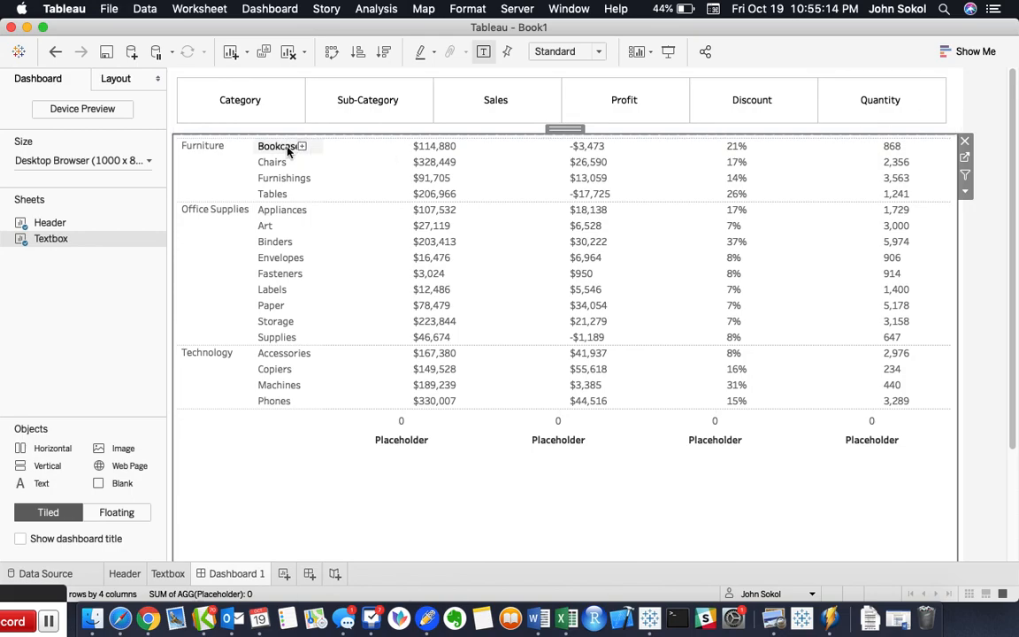
{"action": "left_click_drag", "start_coordinate": [253, 185], "coordinate": [299, 181]}
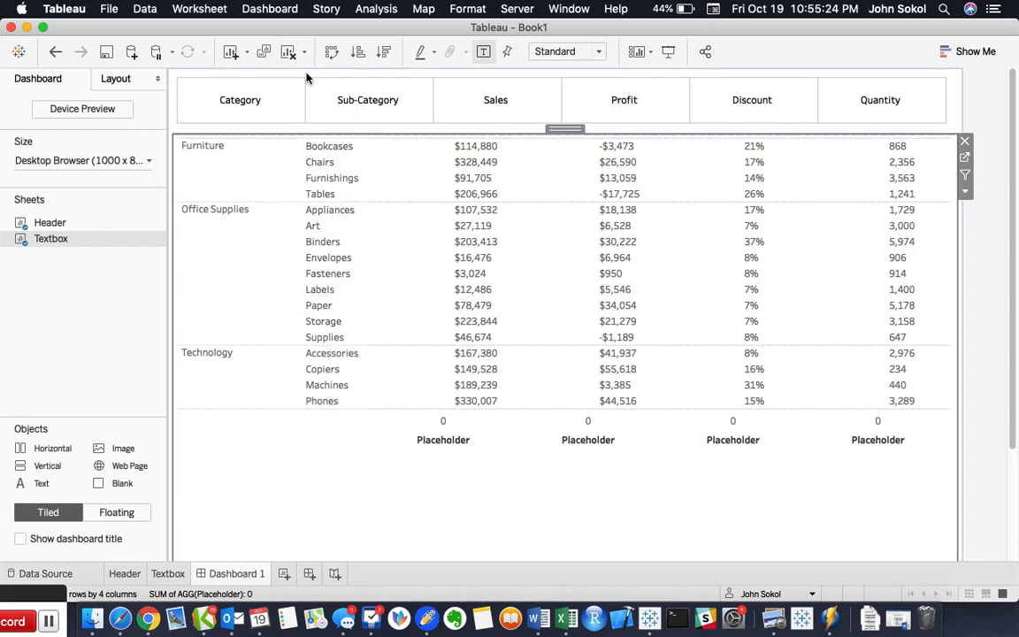
{"action": "left_click", "coordinate": [997, 496]}
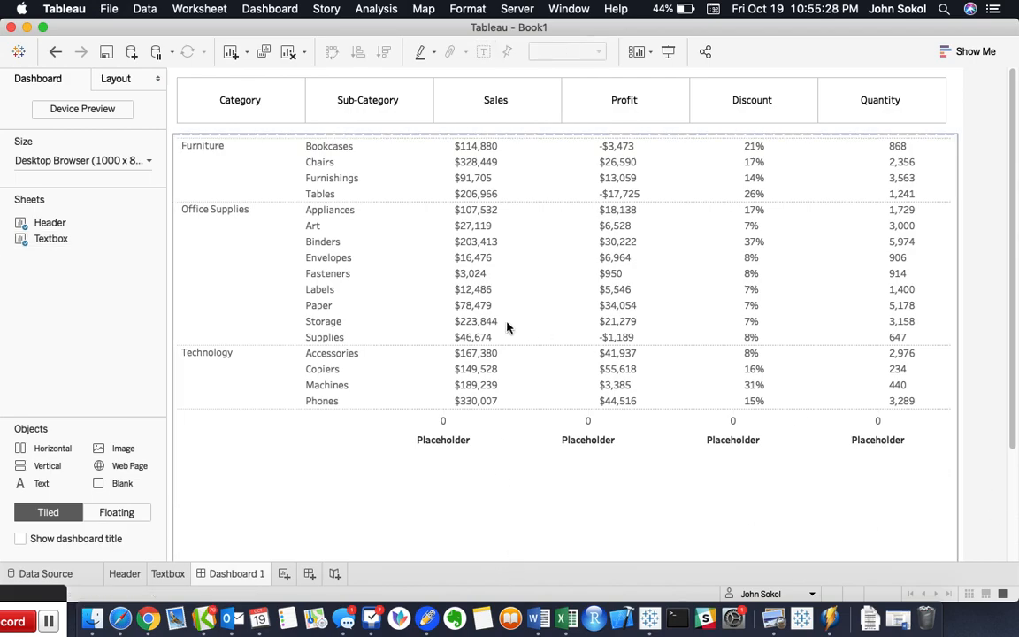
Set the Placeholder axis under the Sales column to a fixed range from -5 to 0.
{"action": "left_click", "coordinate": [460, 425]}
{"action": "left_click", "coordinate": [1003, 491]}
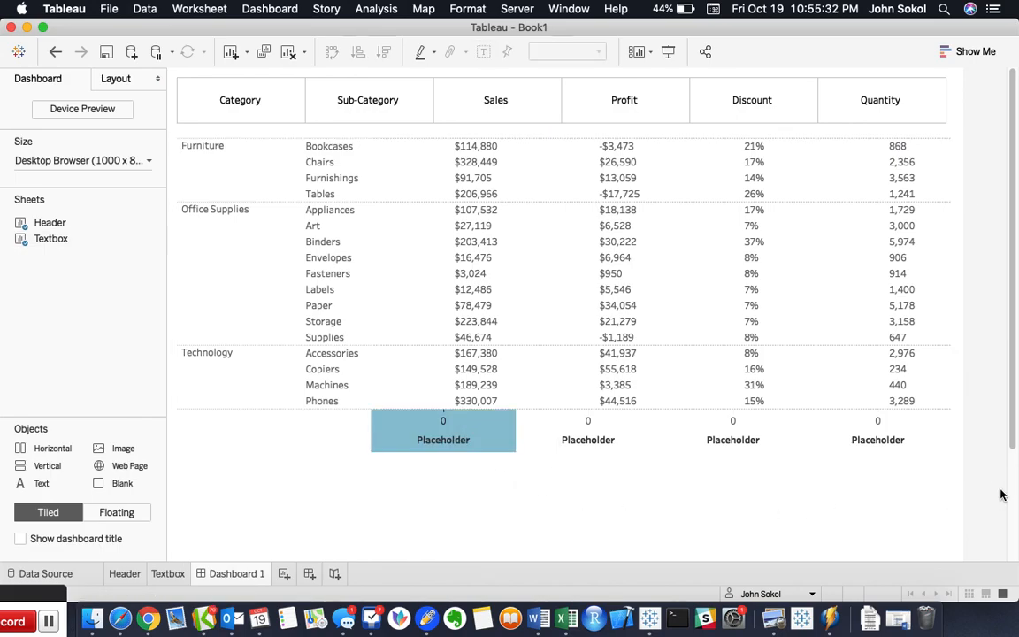
{"action": "right_click", "coordinate": [463, 431]}
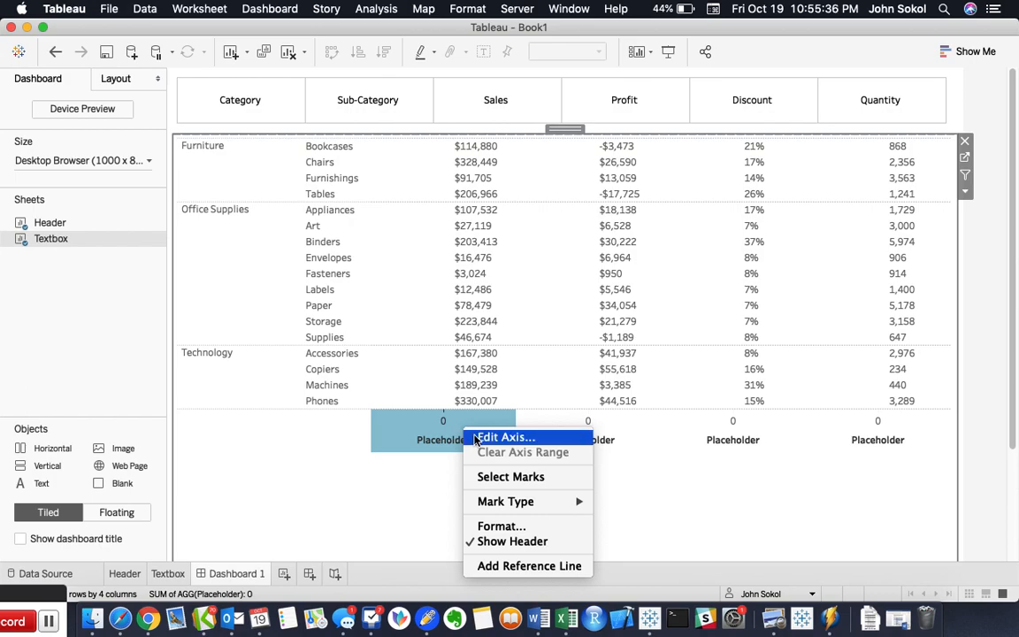
{"action": "left_click", "coordinate": [477, 438]}
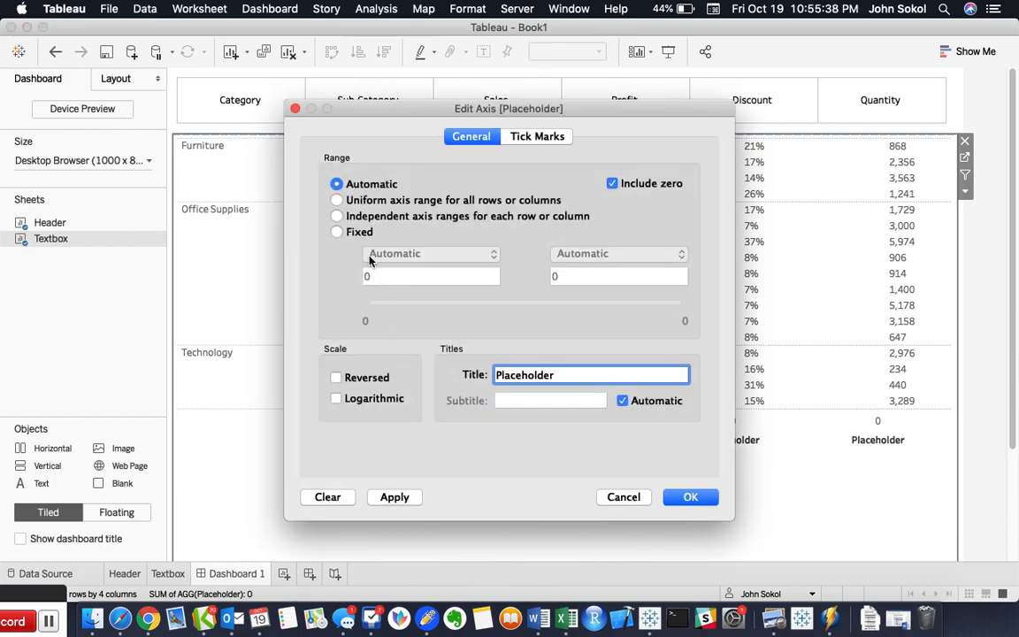
{"action": "left_click", "coordinate": [338, 232]}
{"action": "left_click", "coordinate": [389, 283]}
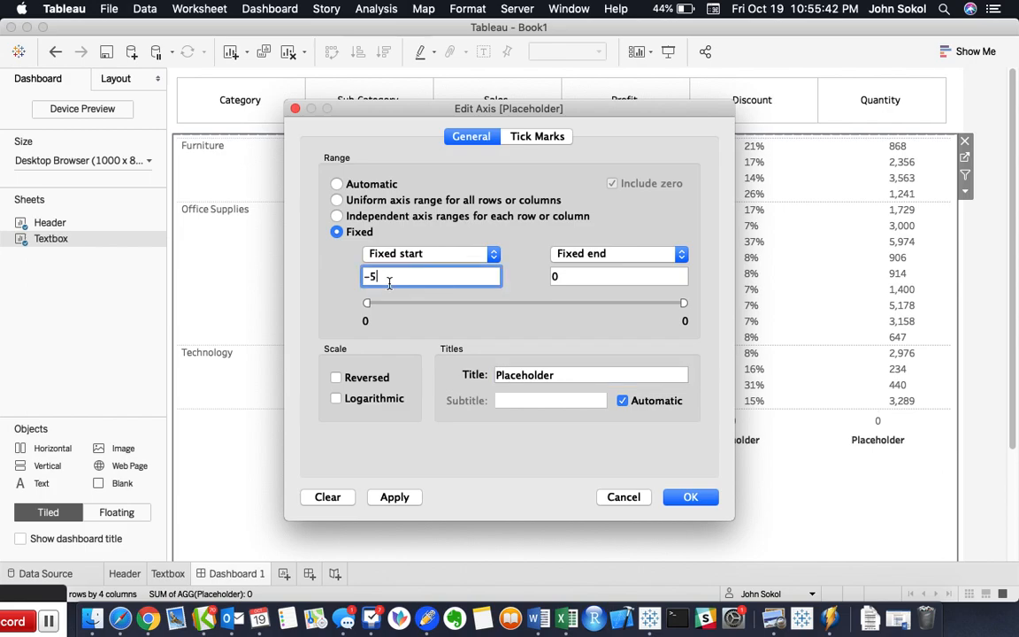
{"action": "left_click", "coordinate": [689, 497]}
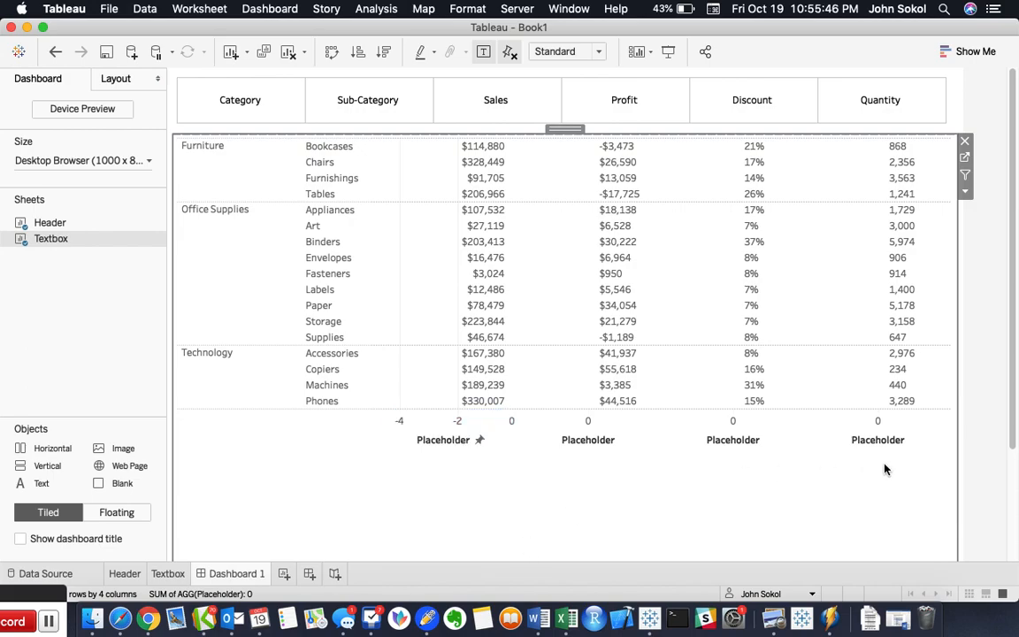
{"action": "left_click", "coordinate": [996, 471]}
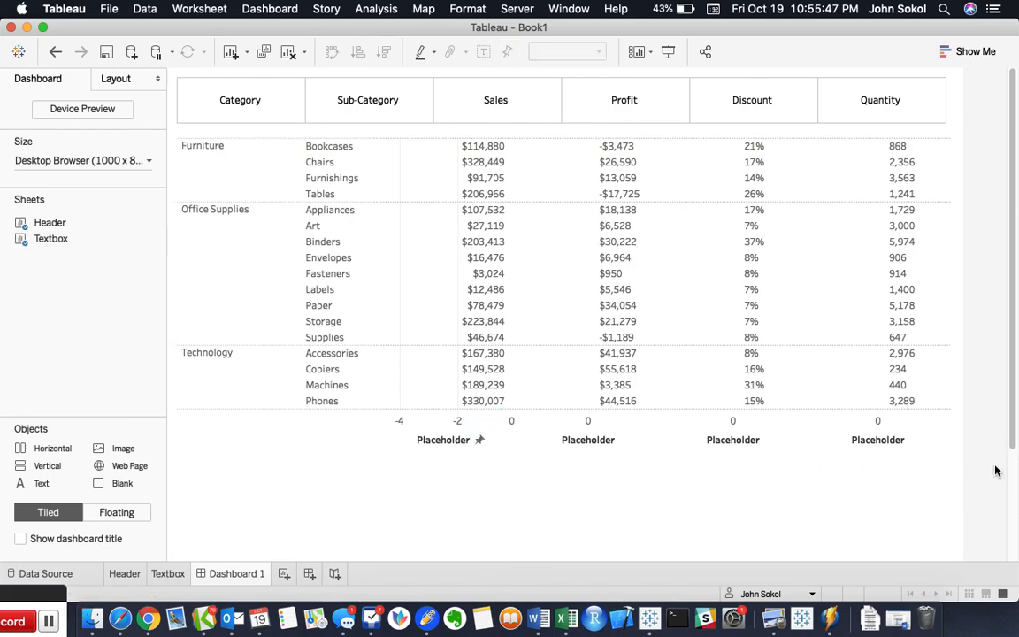
Set the Placeholder axis under the Profit column to a fixed range from -5 to 0.
{"action": "left_click", "coordinate": [405, 272]}
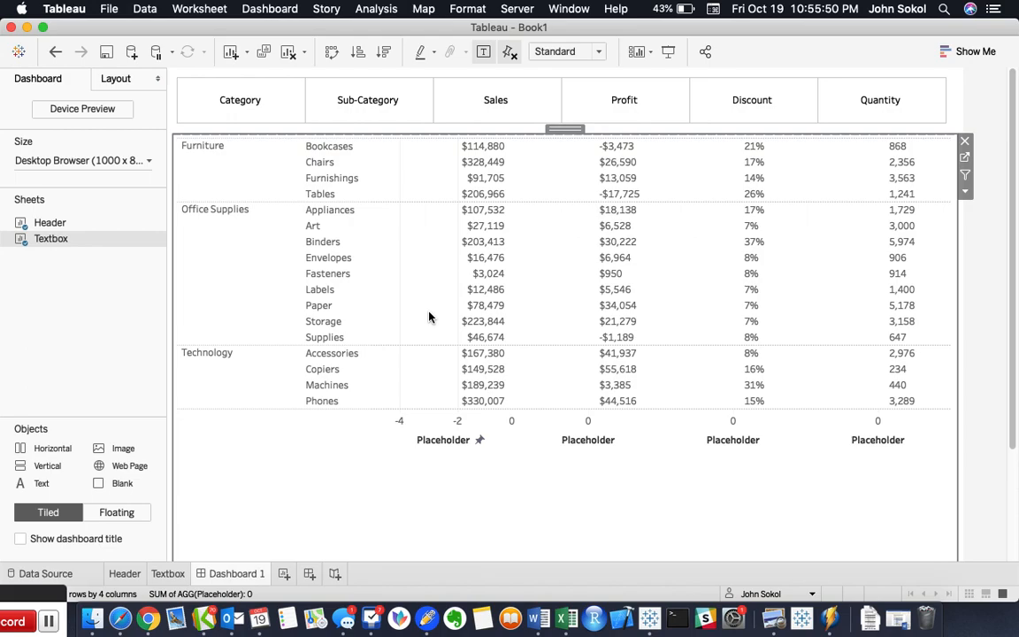
{"action": "right_click", "coordinate": [626, 423]}
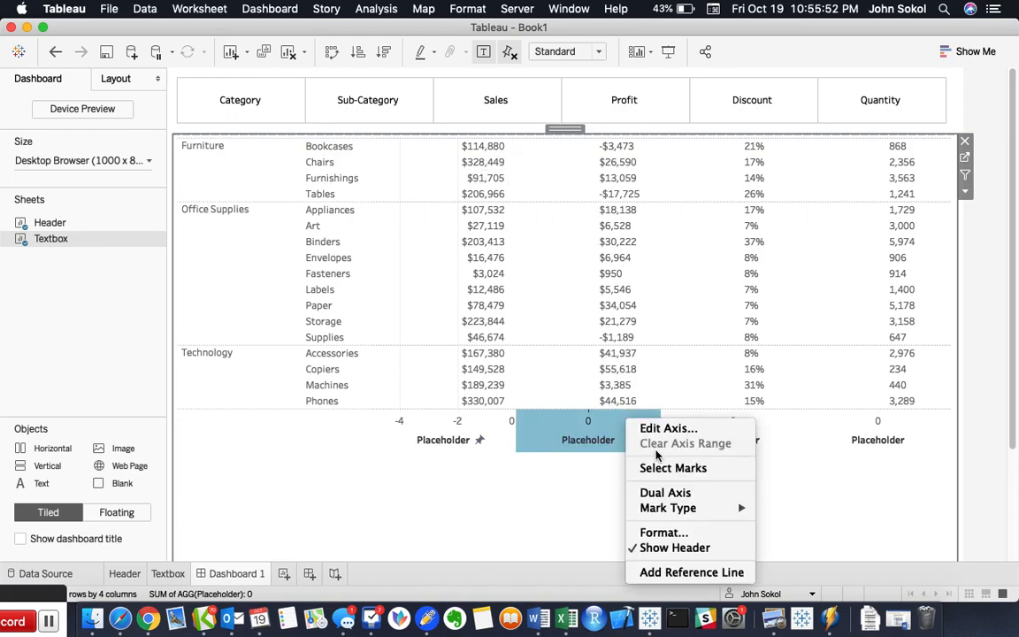
{"action": "left_click", "coordinate": [664, 425]}
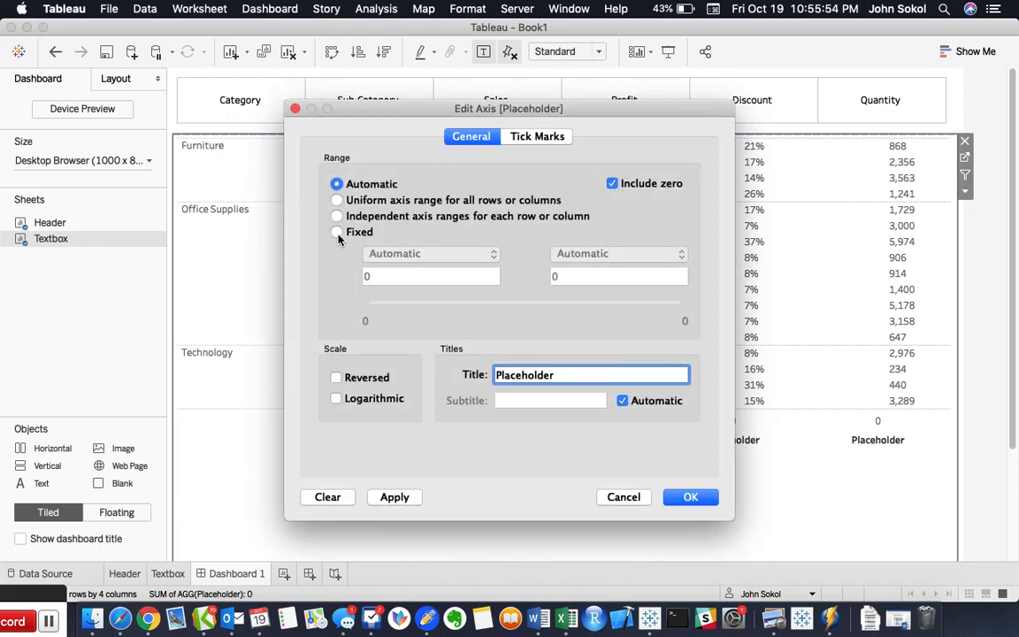
{"action": "left_click", "coordinate": [337, 233]}
{"action": "left_click", "coordinate": [377, 275]}
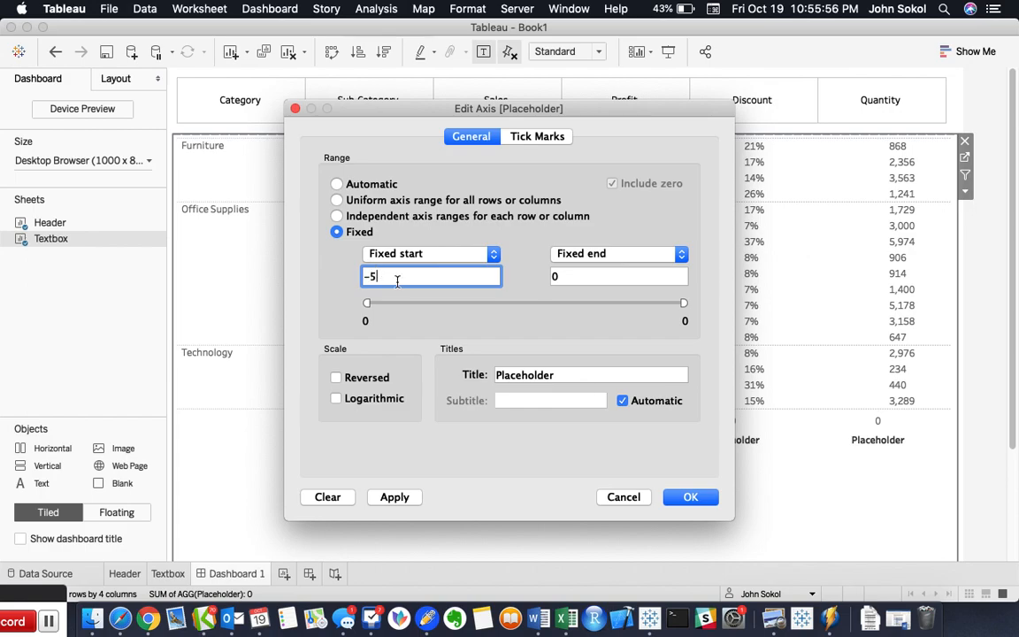
{"action": "left_click", "coordinate": [691, 497]}
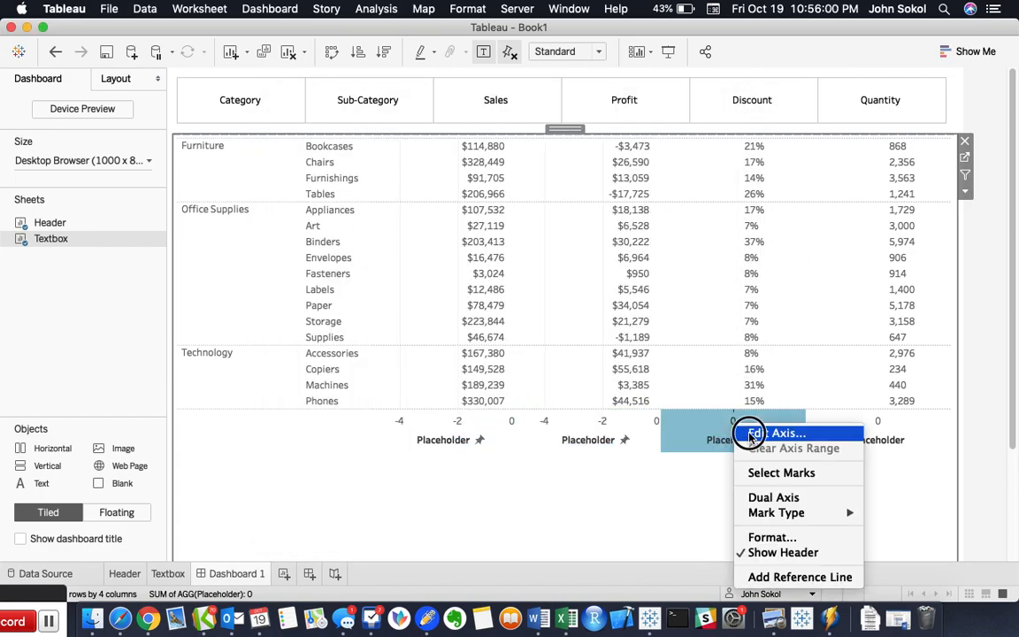
Set the Placeholder axis under the Discount column to a fixed range from -5 to 0.
{"action": "left_click", "coordinate": [759, 433]}
{"action": "left_click", "coordinate": [337, 231]}
{"action": "left_click", "coordinate": [387, 280]}
{"action": "key", "text": "Return"}
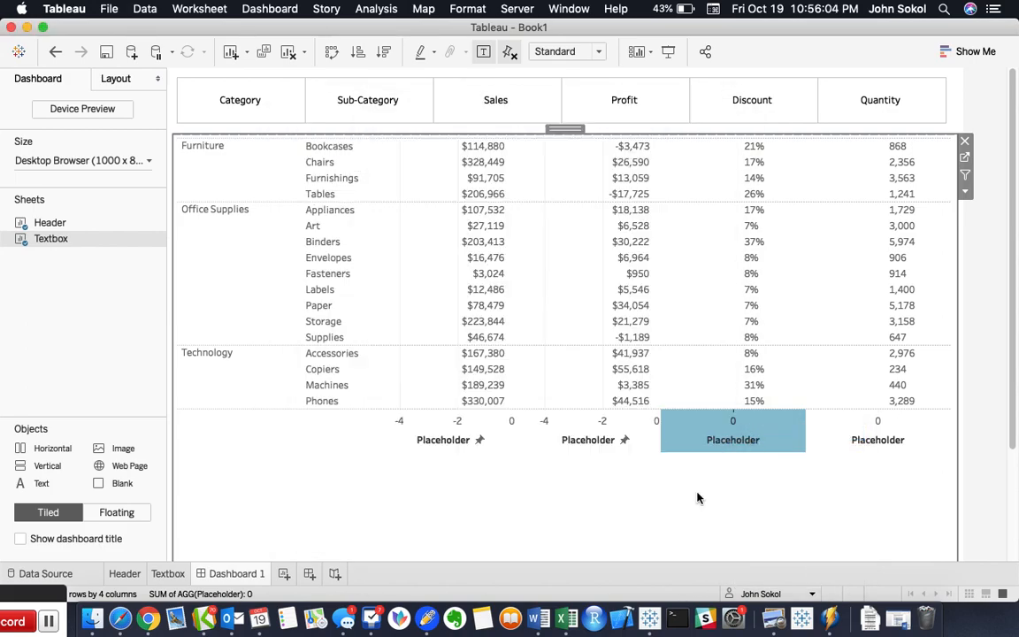
Set the Placeholder axis under the Quantity column to a fixed range from -5 to 0.
{"action": "right_click", "coordinate": [871, 419]}
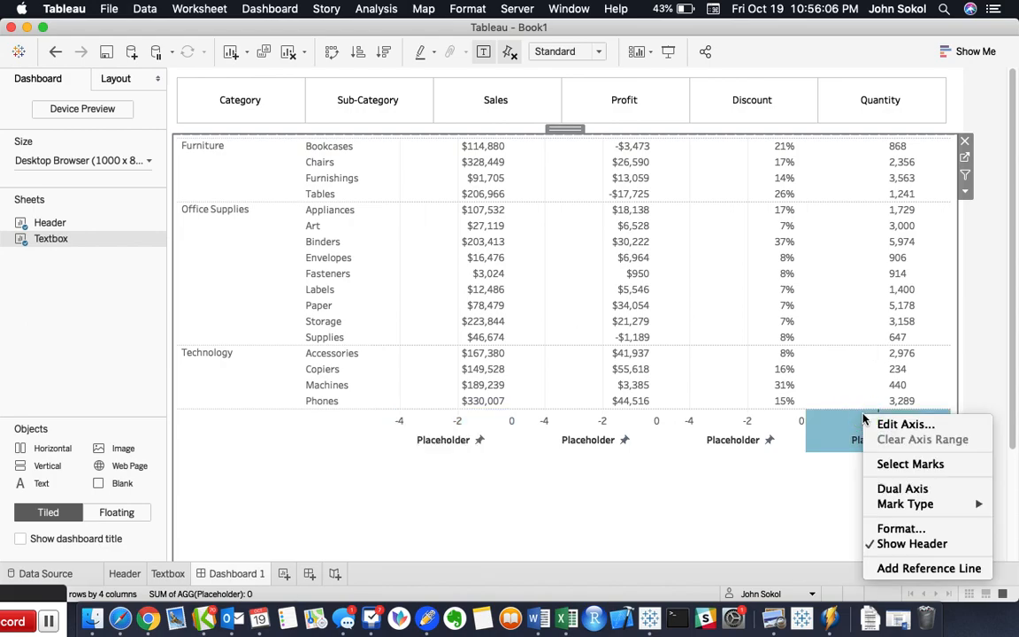
{"action": "left_click", "coordinate": [878, 423]}
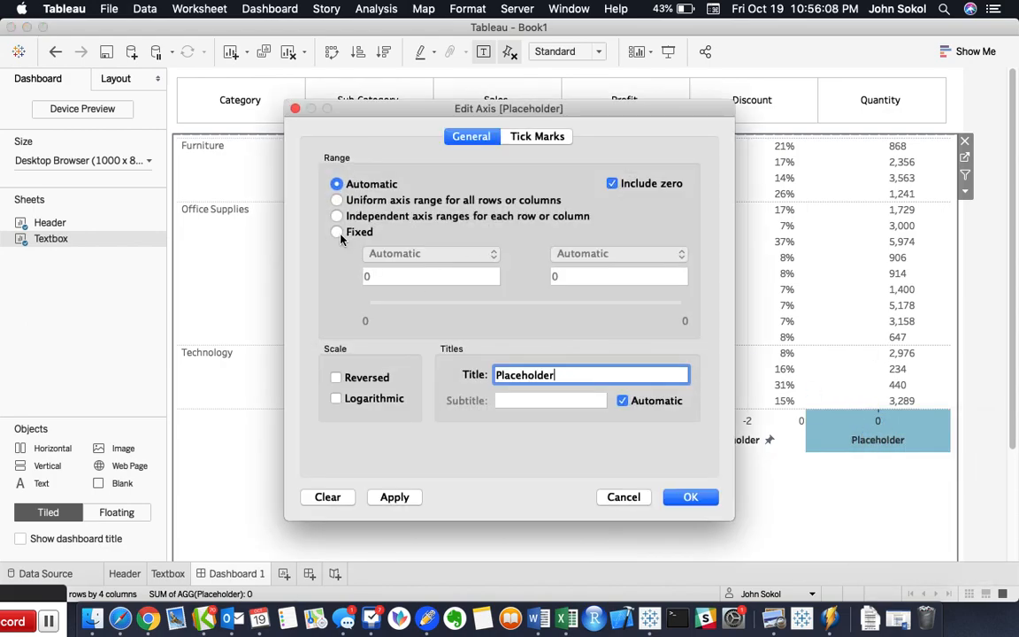
{"action": "left_click", "coordinate": [338, 232]}
{"action": "left_click", "coordinate": [396, 276]}
{"action": "type", "text": "-5"}
{"action": "left_click", "coordinate": [703, 501]}
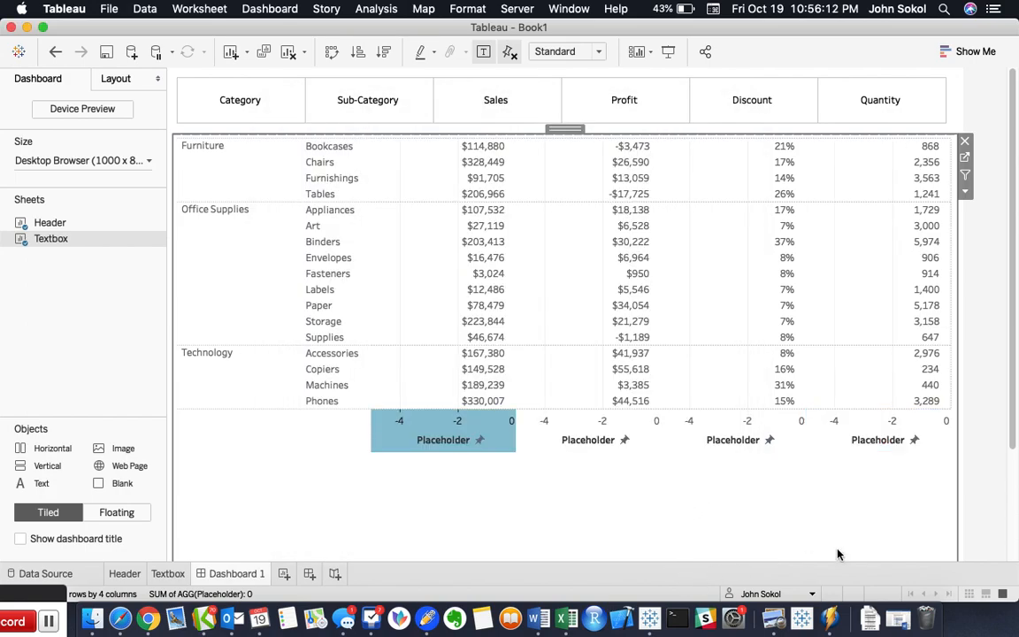
{"action": "left_click", "coordinate": [44, 28]}
{"action": "key", "text": "ctrl+Left"}
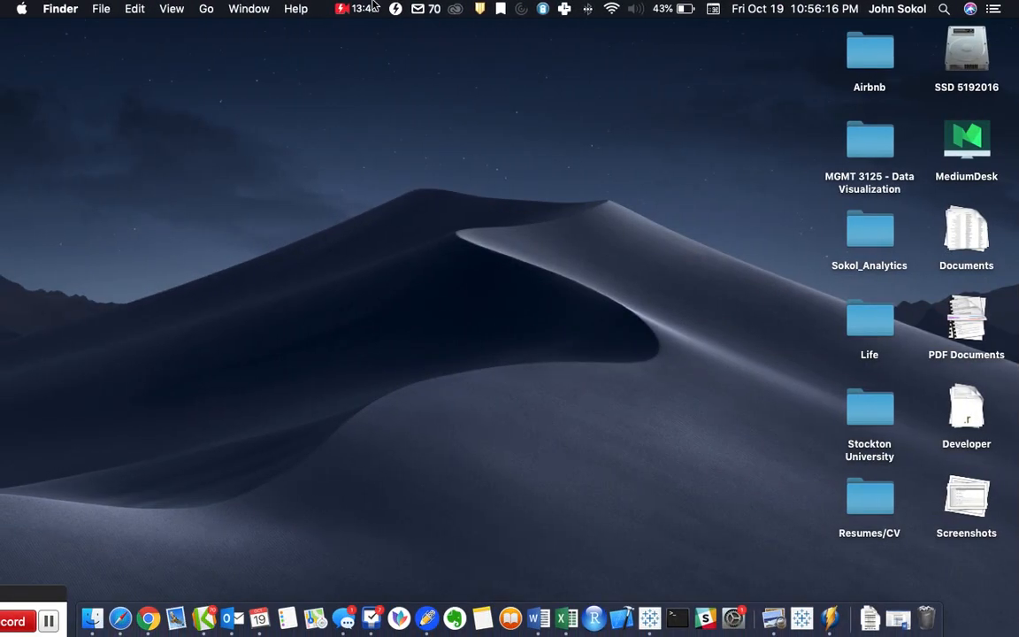
{"action": "left_click", "coordinate": [354, 9]}
{"action": "left_click", "coordinate": [360, 42]}
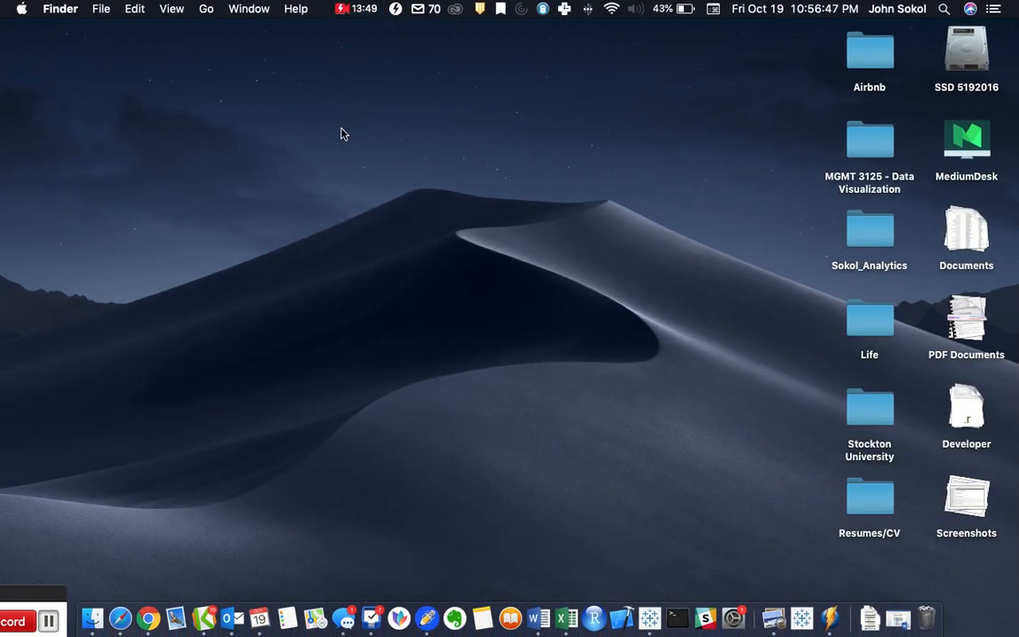
{"action": "key", "text": "ctrl+Right"}
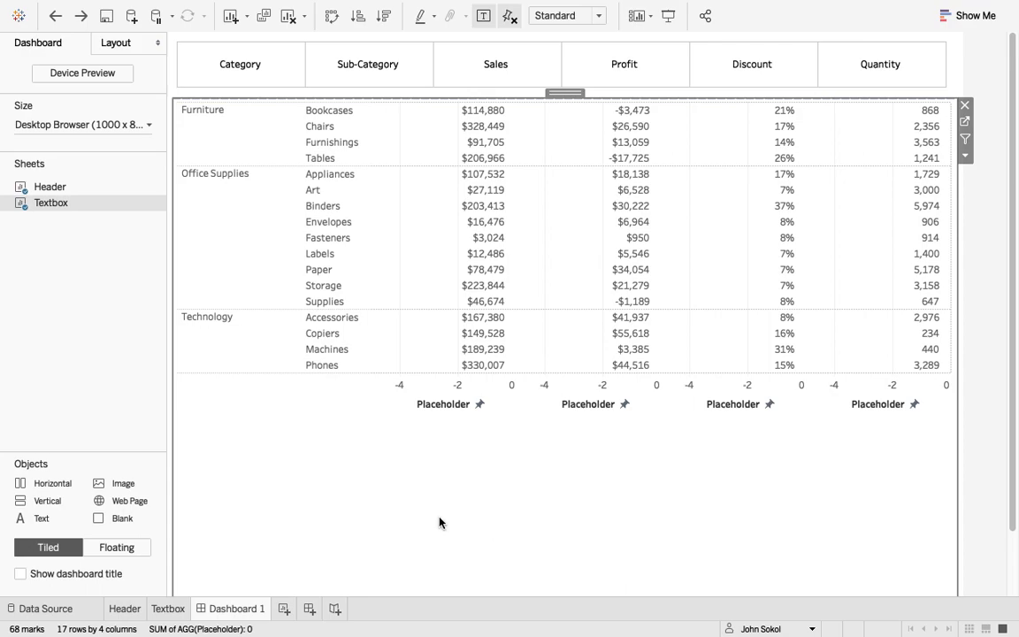
Review the range settings of the Placeholder axis under the Sales column, leaving them as they are.
{"action": "right_click", "coordinate": [466, 401]}
{"action": "left_click", "coordinate": [492, 407]}
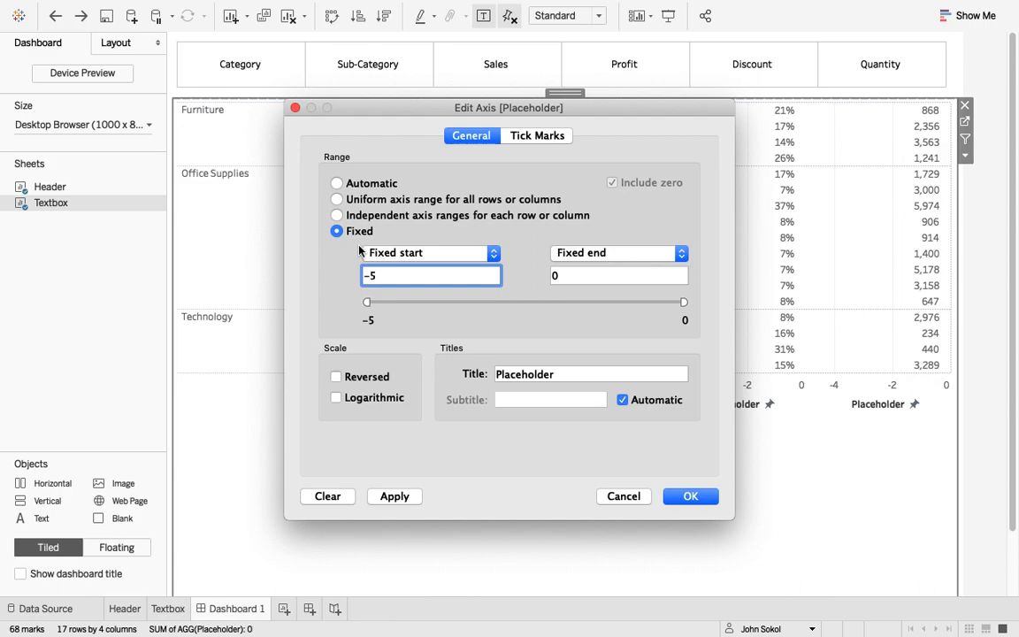
{"action": "left_click", "coordinate": [624, 496]}
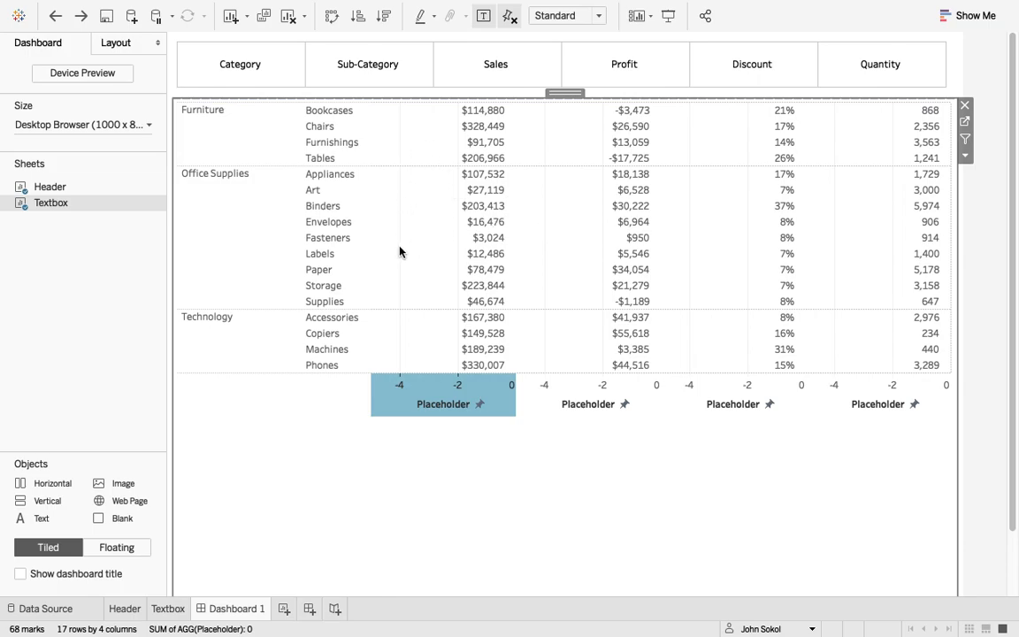
Set the column grid lines of the Textbox sheet to None.
{"action": "right_click", "coordinate": [415, 208]}
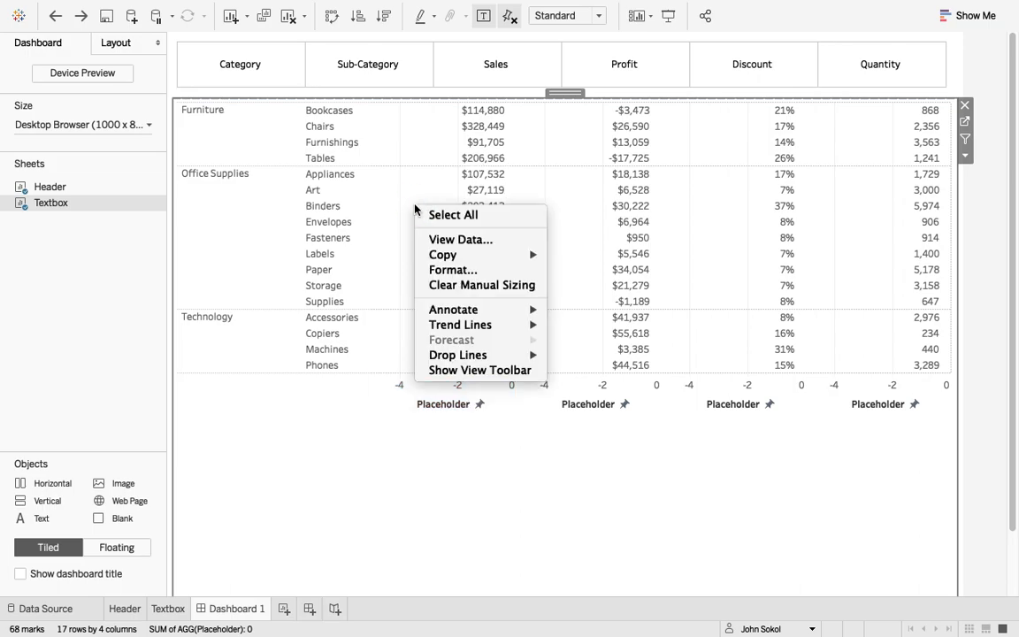
{"action": "left_click", "coordinate": [450, 271]}
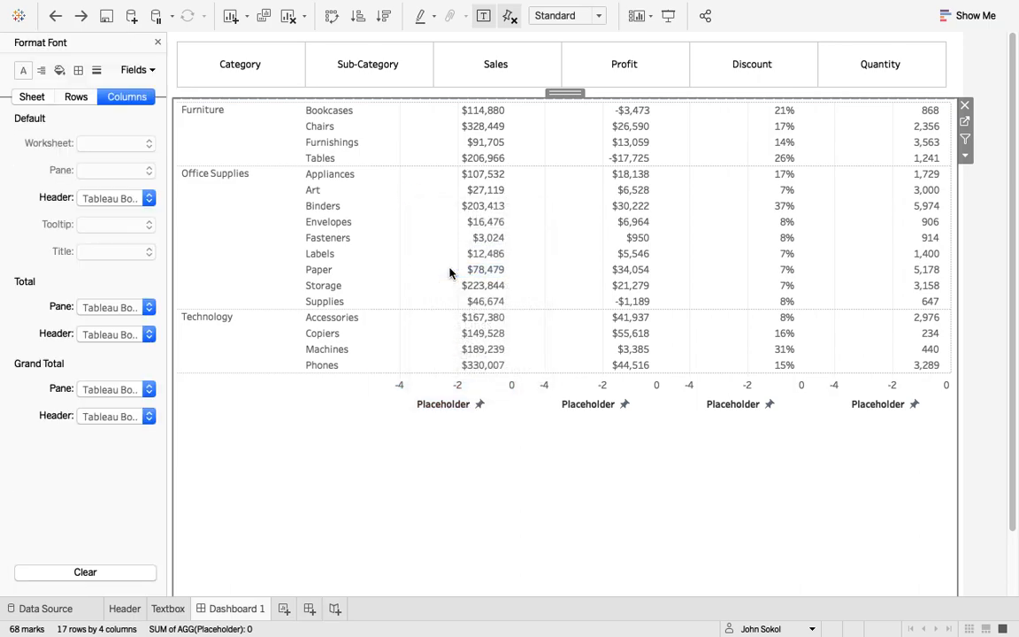
{"action": "left_click", "coordinate": [83, 96]}
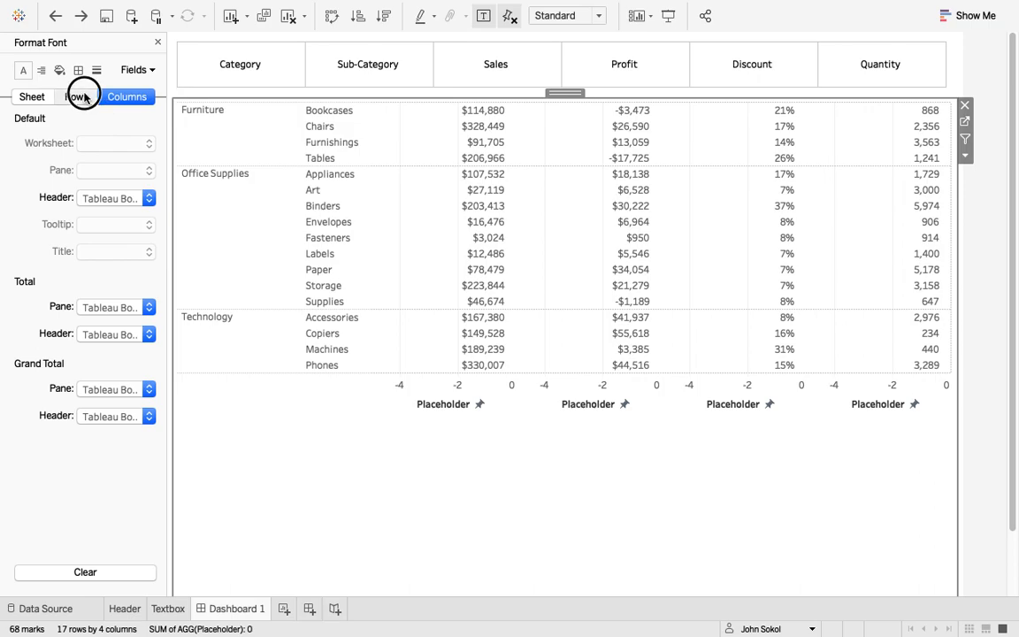
{"action": "left_click", "coordinate": [121, 97]}
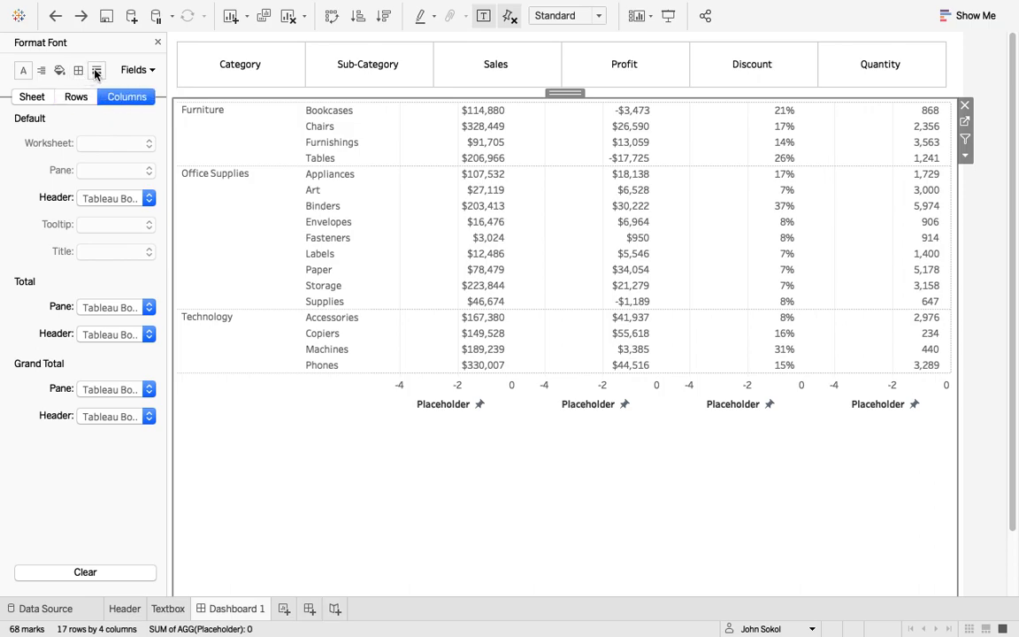
{"action": "left_click", "coordinate": [96, 70]}
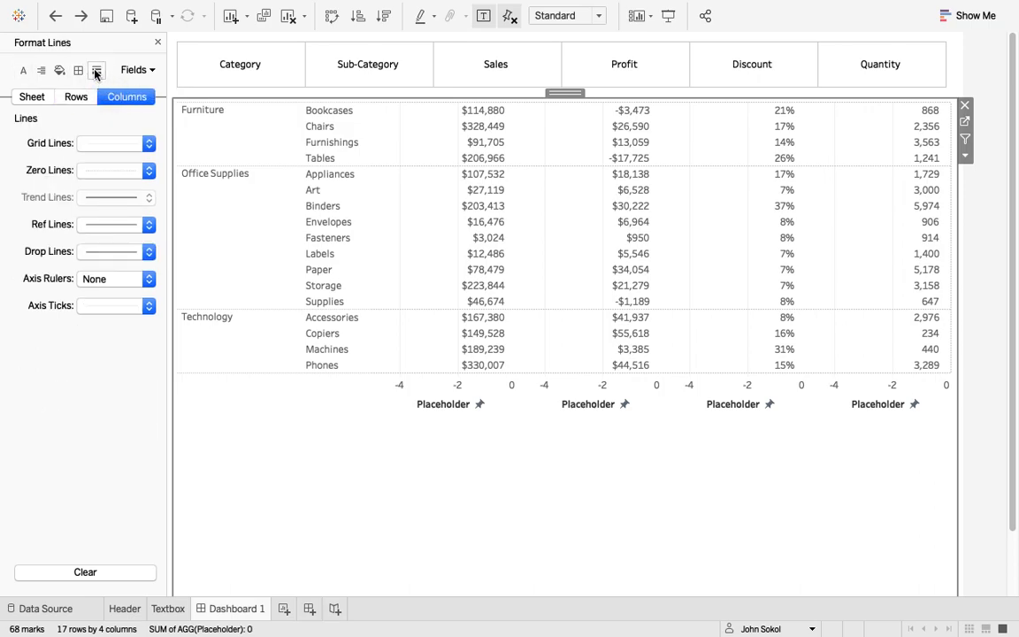
{"action": "left_click", "coordinate": [112, 144]}
{"action": "left_click", "coordinate": [116, 168]}
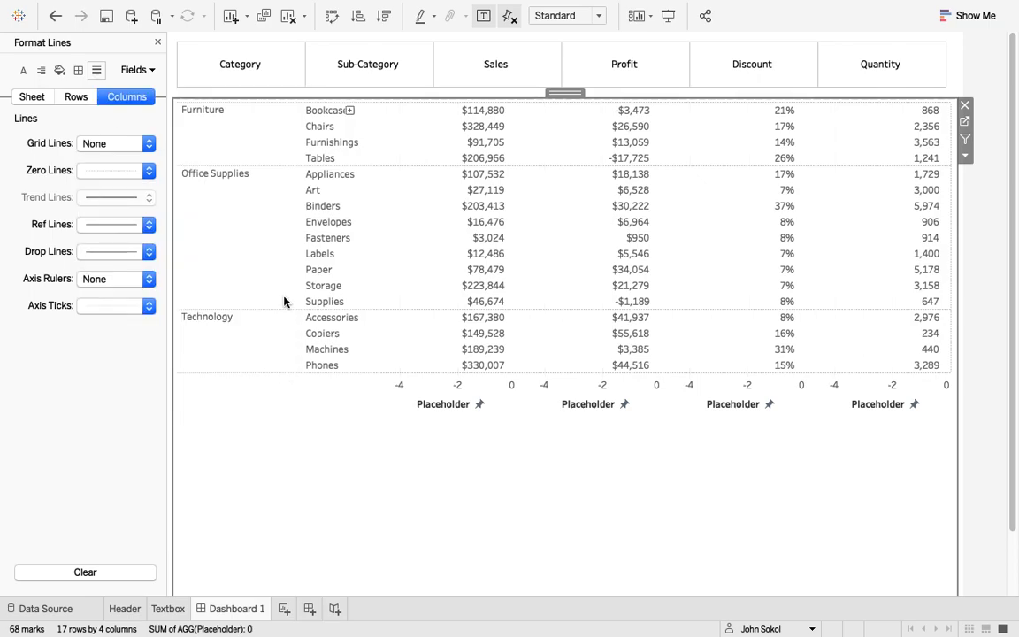
{"action": "left_click", "coordinate": [158, 43]}
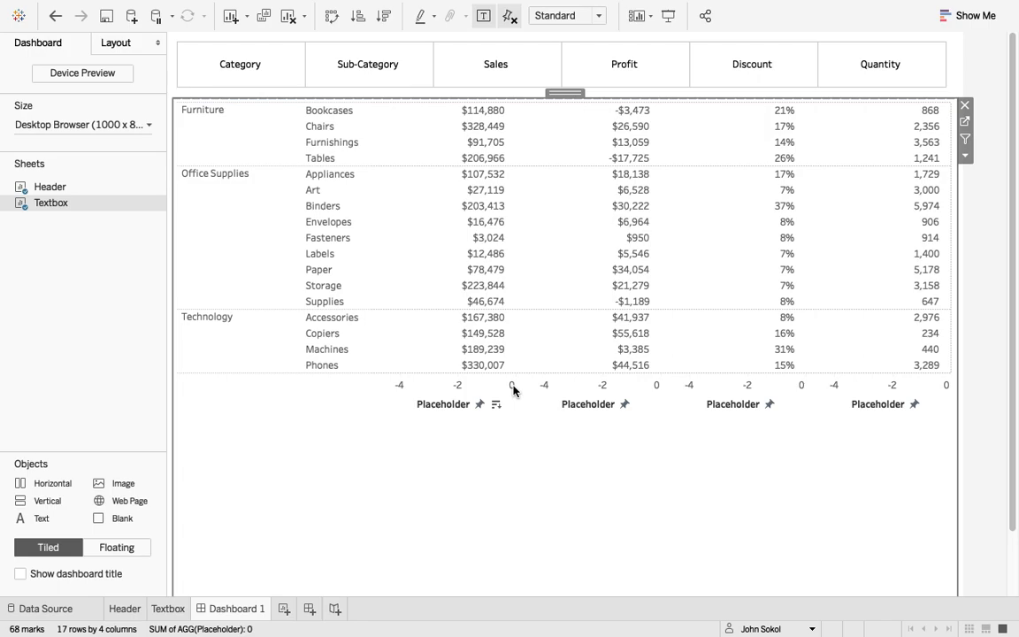
Widen the Textbox sheet's measure columns and slightly narrow its Sub-Category column.
{"action": "left_click_drag", "start_coordinate": [514, 386], "coordinate": [546, 383]}
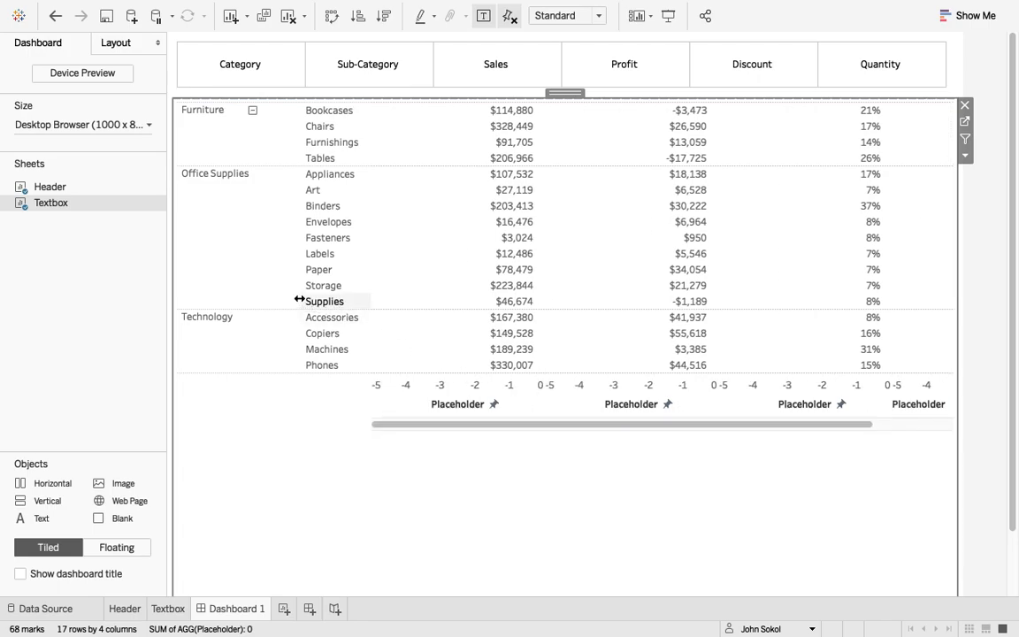
{"action": "left_click", "coordinate": [372, 396]}
{"action": "mouse_move", "coordinate": [373, 394]}
{"action": "left_mouse_down"}
{"action": "mouse_move", "coordinate": [386, 398]}
{"action": "mouse_move", "coordinate": [343, 394]}
{"action": "mouse_move", "coordinate": [367, 393]}
{"action": "left_mouse_up"}
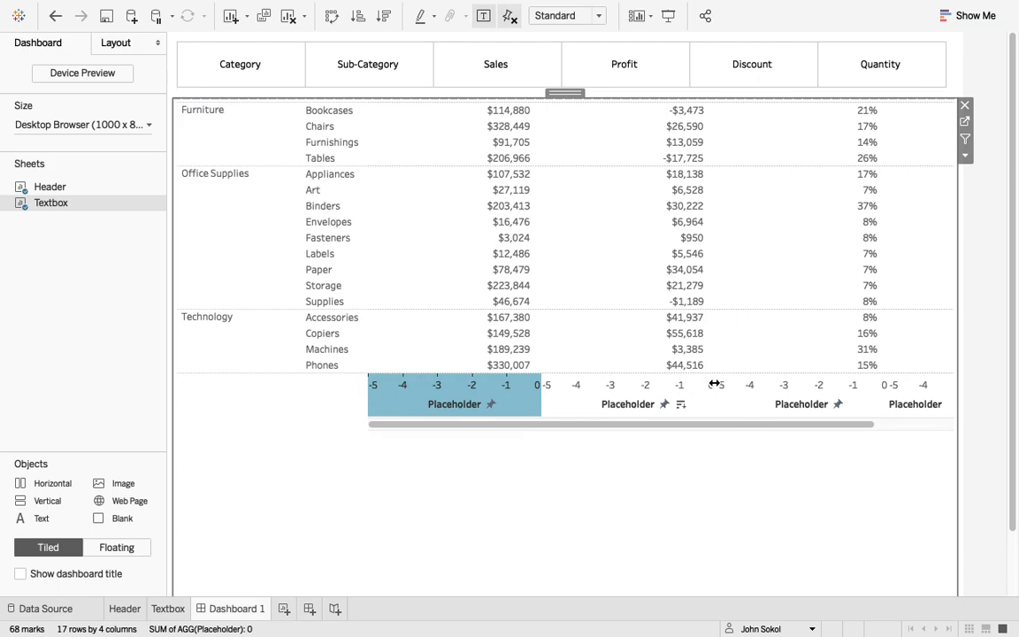
Narrow the Textbox sheet's four measure columns so that they all fit beneath the header row.
{"action": "left_click_drag", "start_coordinate": [715, 383], "coordinate": [700, 384]}
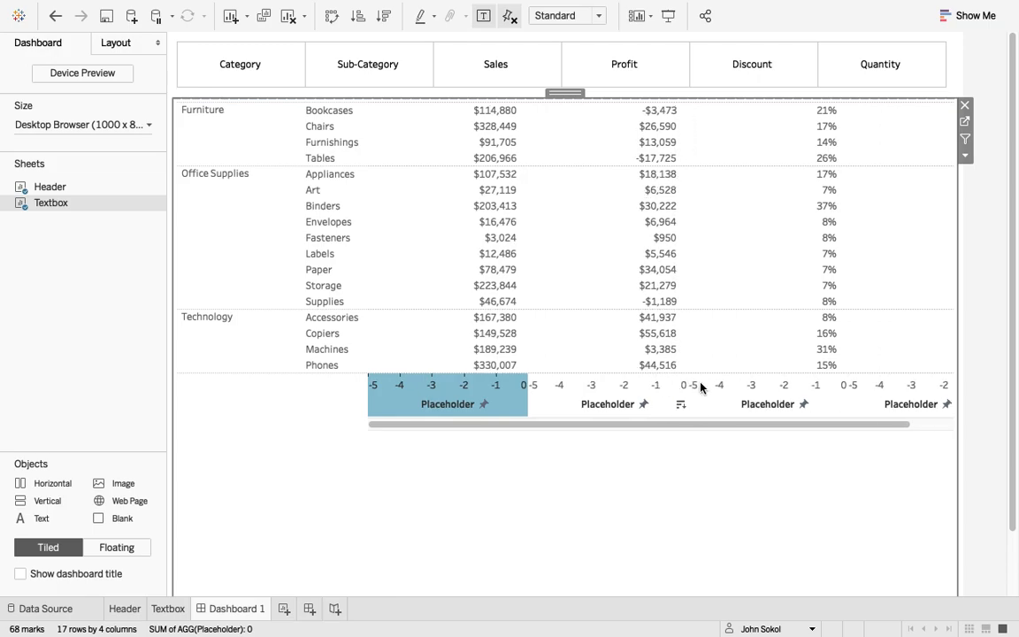
{"action": "left_click_drag", "start_coordinate": [848, 383], "coordinate": [833, 387]}
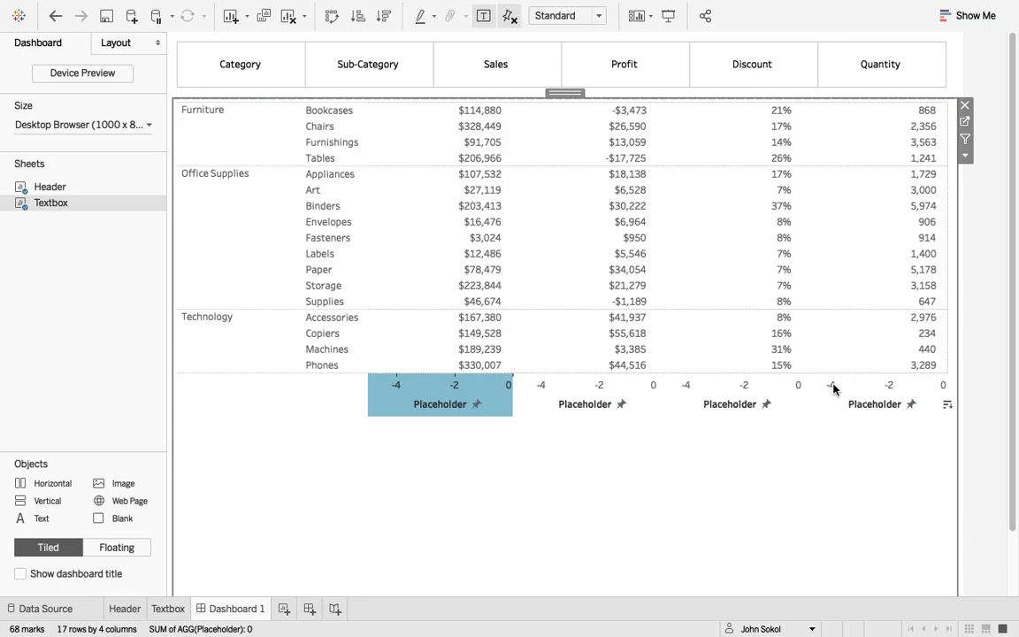
{"action": "left_click_drag", "start_coordinate": [512, 402], "coordinate": [511, 402]}
{"action": "left_click", "coordinate": [588, 522]}
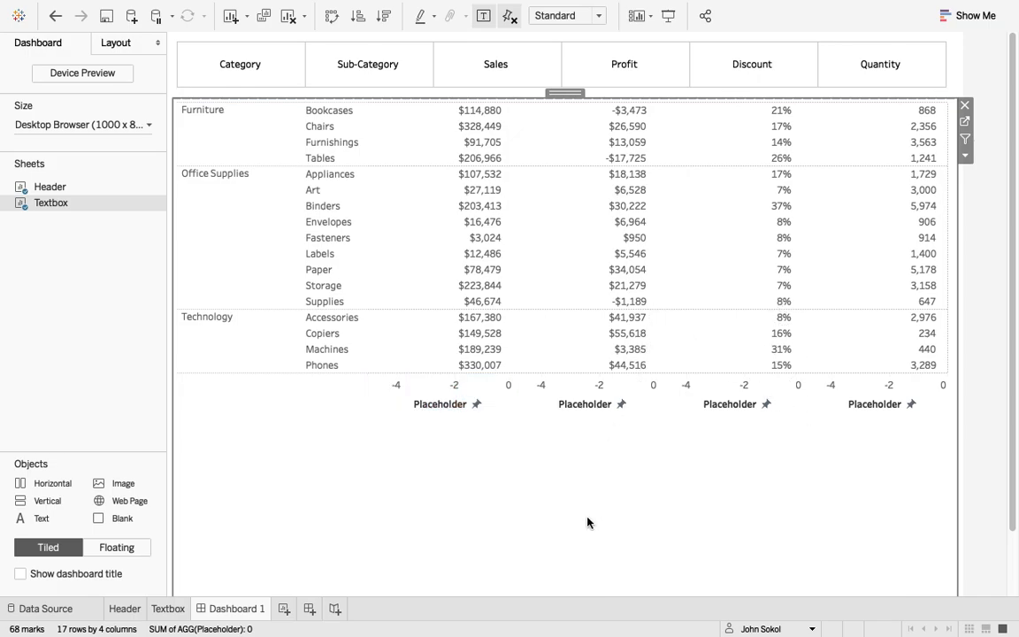
Widen the Textbox sheet's Category column slightly to shift the Sub-Category labels just past the Category header cell's border.
{"action": "left_click", "coordinate": [971, 522]}
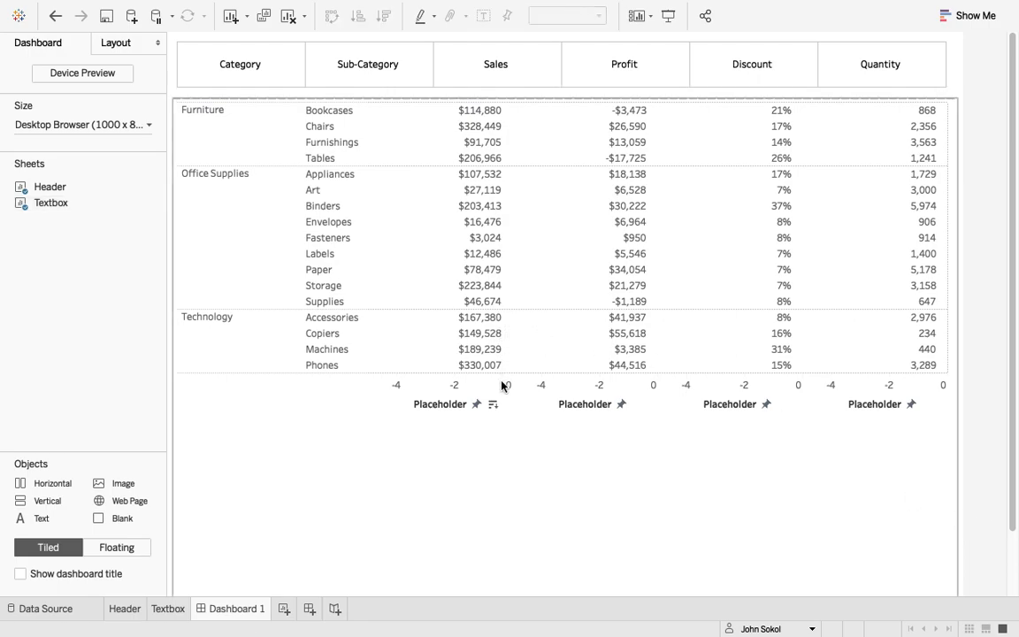
{"action": "left_click", "coordinate": [301, 317]}
{"action": "left_click_drag", "start_coordinate": [303, 320], "coordinate": [308, 324]}
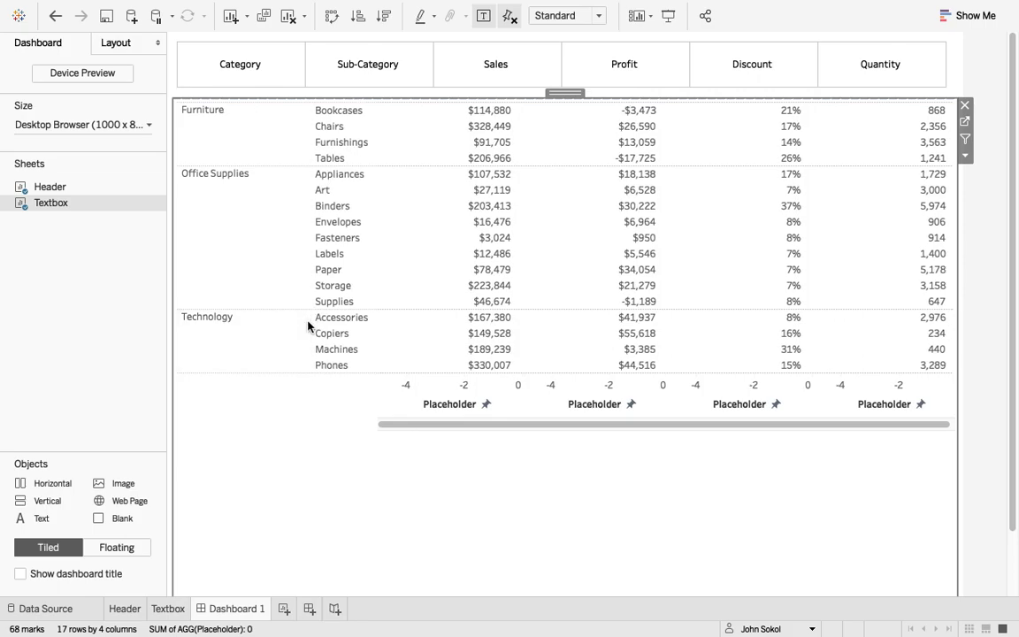
Try a fixed range from -7 to 0 on the Placeholder axis under the Sales column, and undo it.
{"action": "right_click", "coordinate": [412, 394]}
{"action": "left_click", "coordinate": [417, 400]}
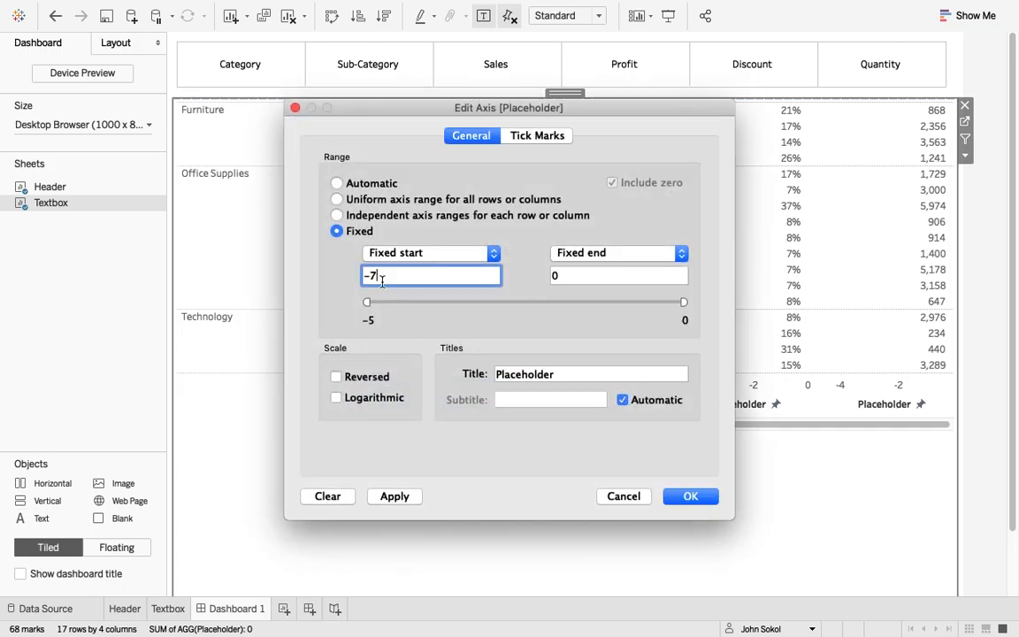
{"action": "type", "text": "-7"}
{"action": "left_click", "coordinate": [688, 498]}
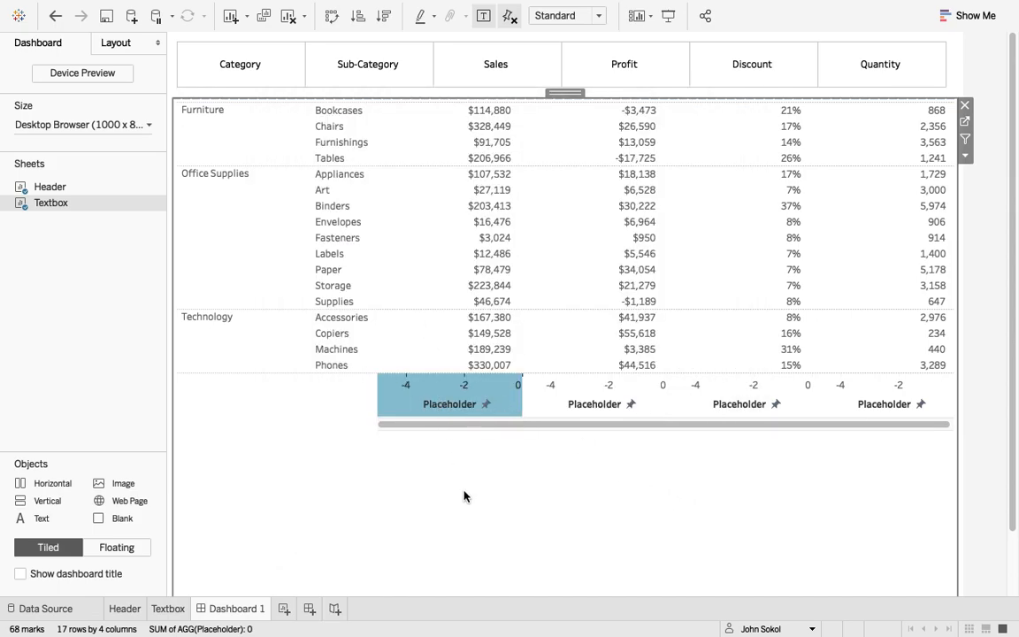
{"action": "key", "text": "ctrl+z"}
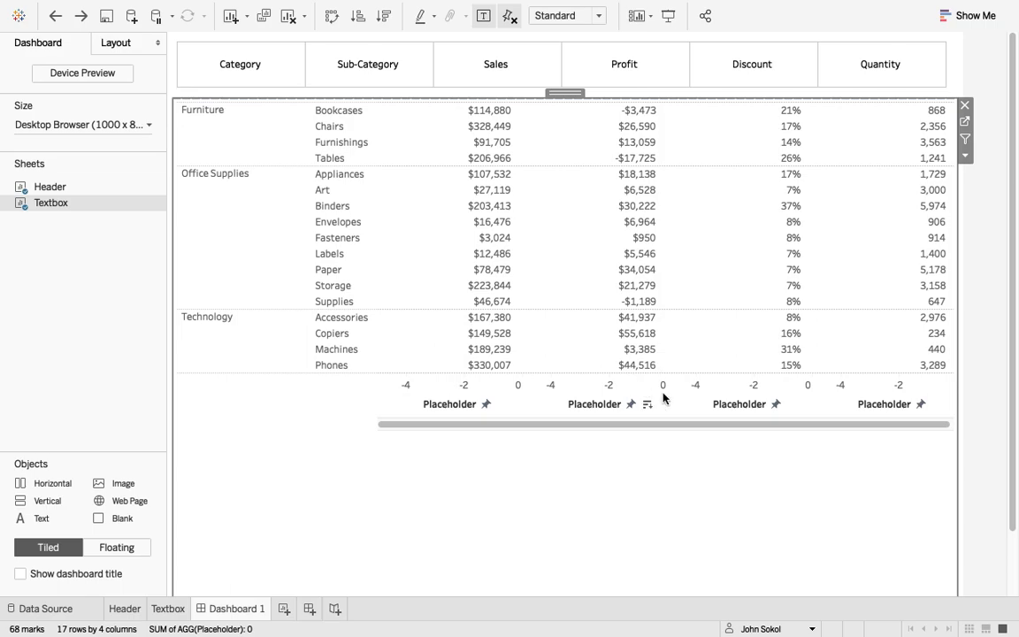
Widen the Textbox sheet's measure columns slightly from the border between the Profit and Discount columns.
{"action": "left_click_drag", "start_coordinate": [675, 391], "coordinate": [681, 391]}
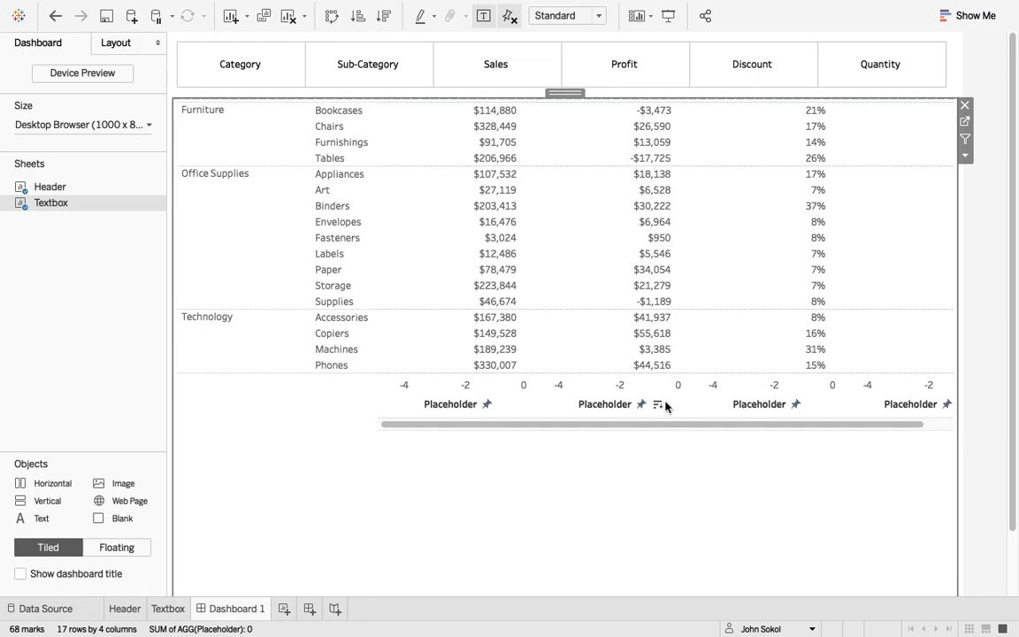
{"action": "left_click", "coordinate": [670, 398]}
{"action": "left_click_drag", "start_coordinate": [679, 392], "coordinate": [692, 398]}
{"action": "left_click", "coordinate": [692, 395]}
{"action": "left_click", "coordinate": [679, 462]}
Try to narrow the Textbox sheet's measure columns slightly from the border between the Profit and Discount columns.
{"action": "left_click", "coordinate": [681, 395]}
{"action": "left_click", "coordinate": [674, 452]}
{"action": "left_click", "coordinate": [666, 390]}
{"action": "left_click", "coordinate": [680, 390]}
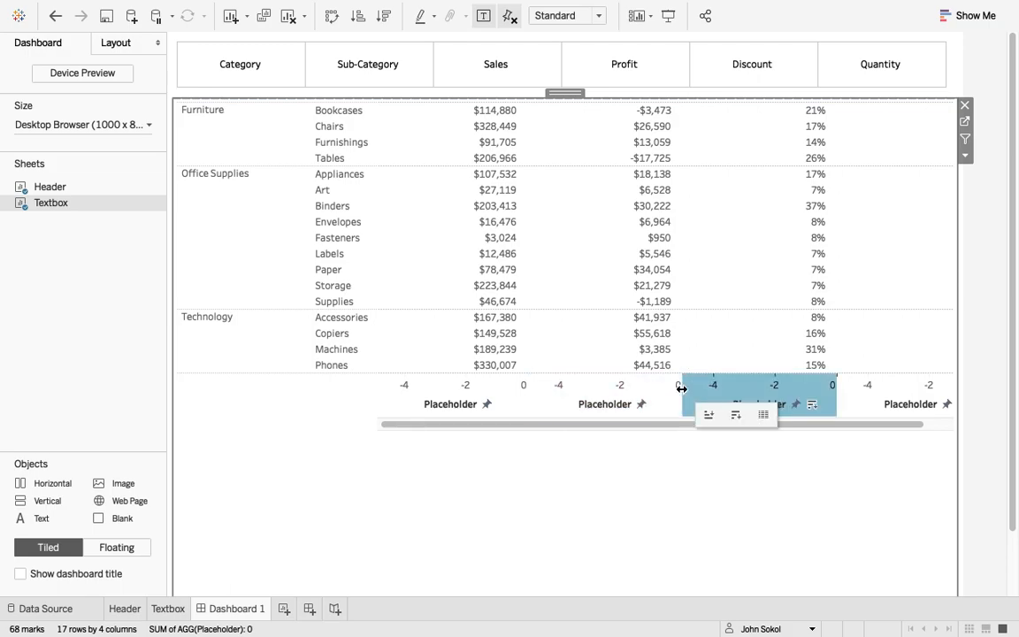
{"action": "left_click_drag", "start_coordinate": [682, 389], "coordinate": [676, 389]}
{"action": "left_click", "coordinate": [675, 456]}
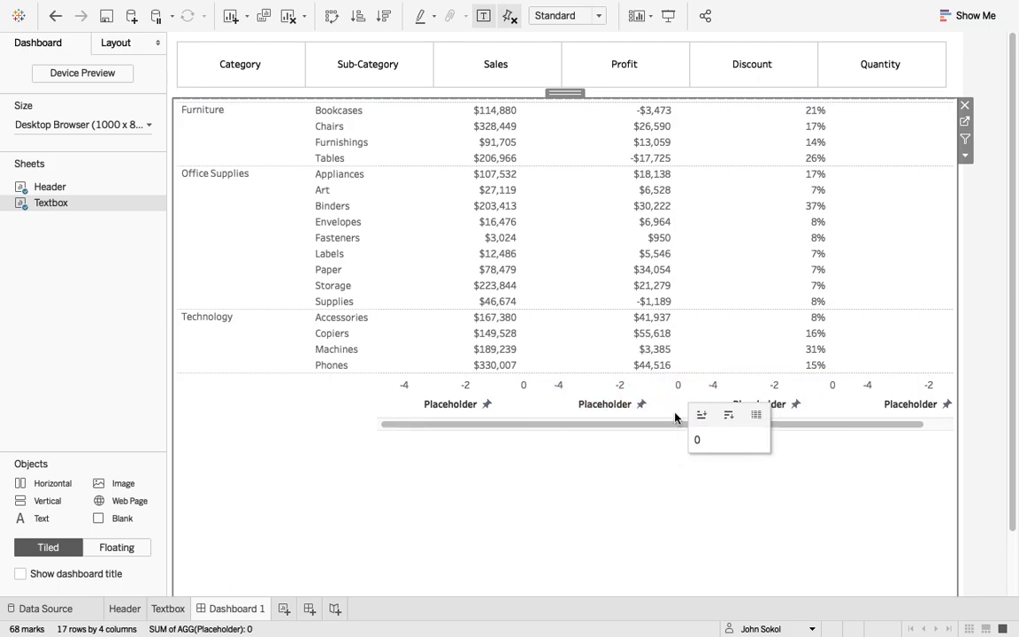
Try to narrow the measure columns from the border between Sales and Profit, and widen the Sub-Category column slightly.
{"action": "left_click", "coordinate": [631, 399]}
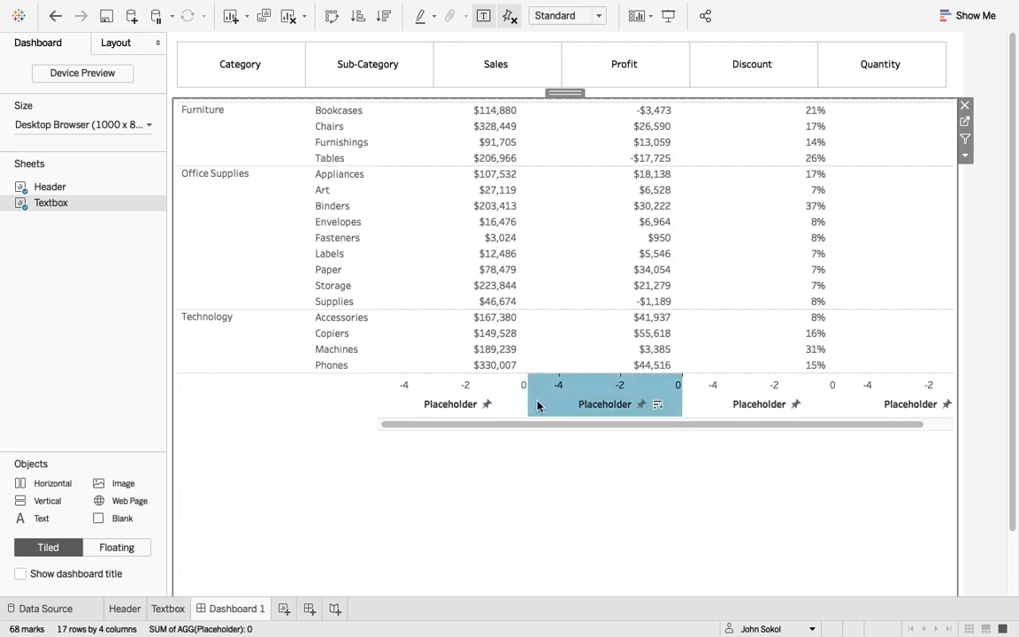
{"action": "left_click_drag", "start_coordinate": [528, 399], "coordinate": [517, 402]}
{"action": "left_click", "coordinate": [507, 538]}
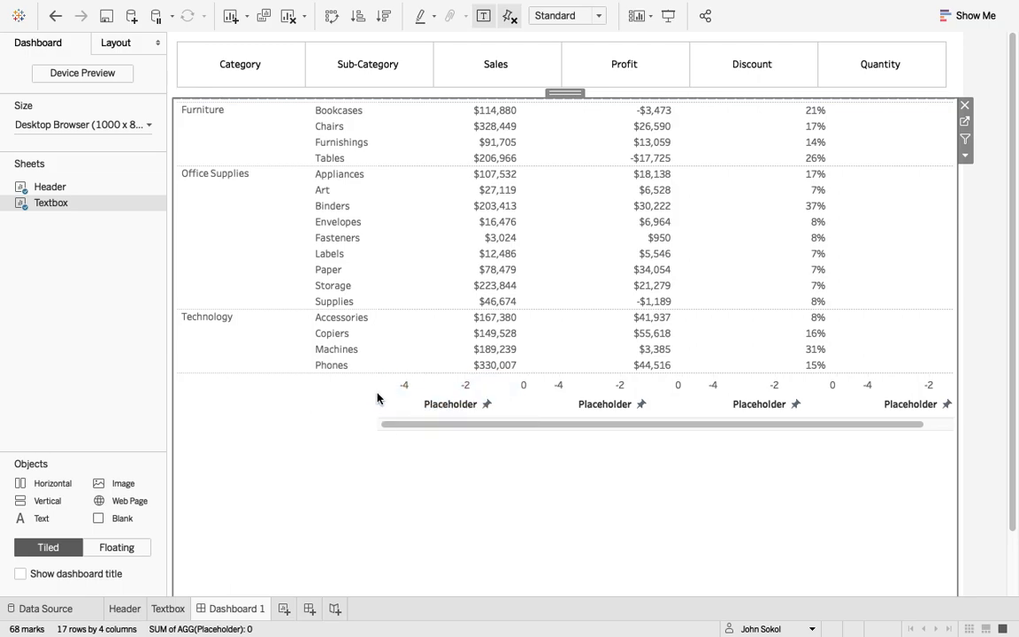
{"action": "left_click_drag", "start_coordinate": [378, 393], "coordinate": [381, 398]}
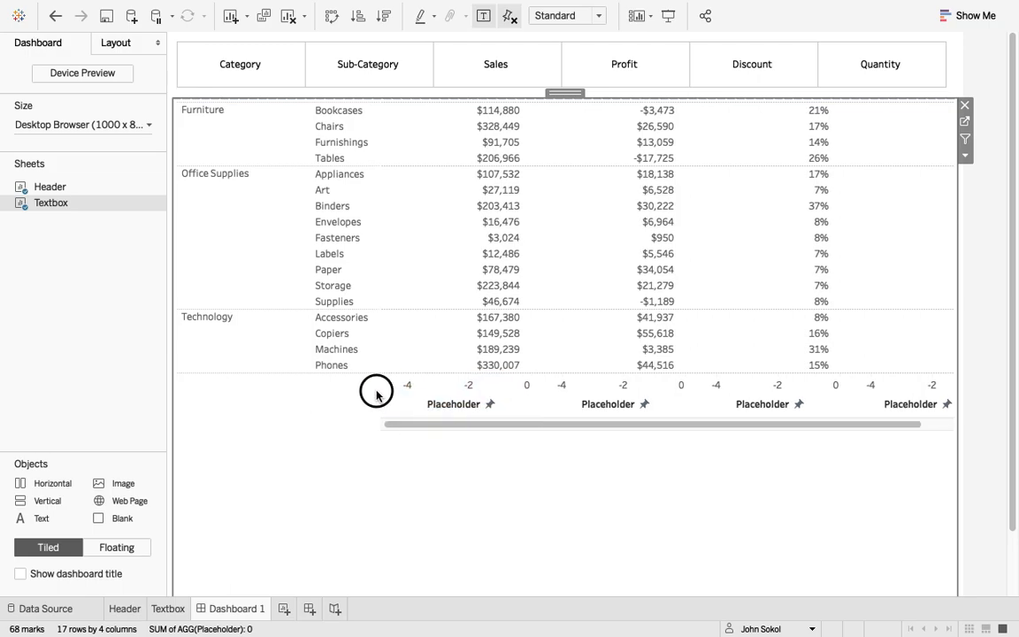
{"action": "key", "text": "ctrl+Left"}
{"action": "left_click", "coordinate": [369, 8]}
{"action": "left_click", "coordinate": [364, 43]}
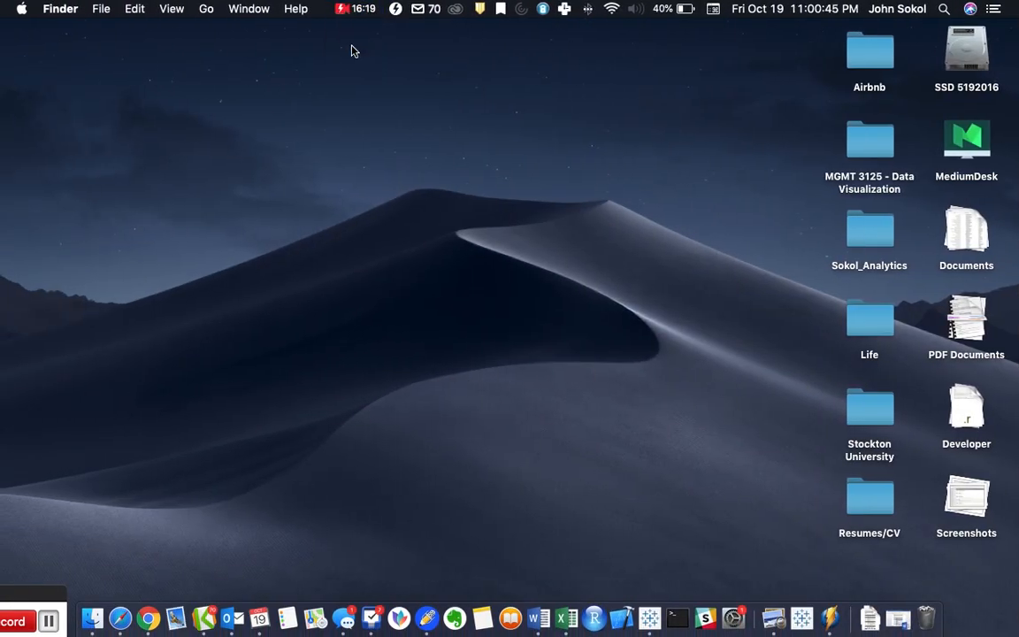
{"action": "key", "text": "ctrl+Right"}
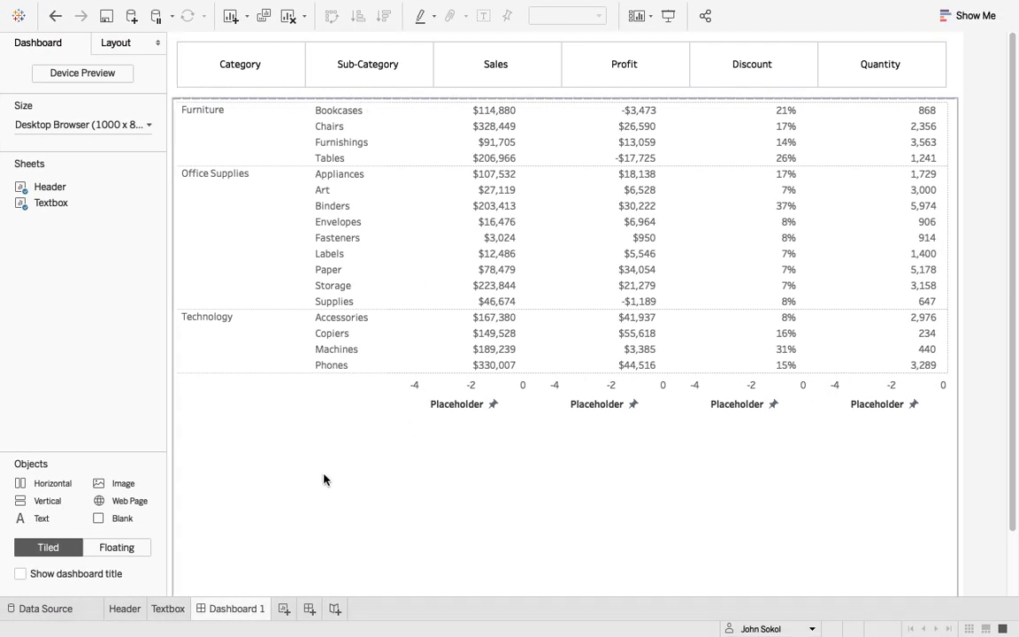
On the Textbox worksheet, widen the Sub-Category column slightly and narrow the four measure columns slightly, and return to Dashboard 1.
{"action": "left_click", "coordinate": [174, 609]}
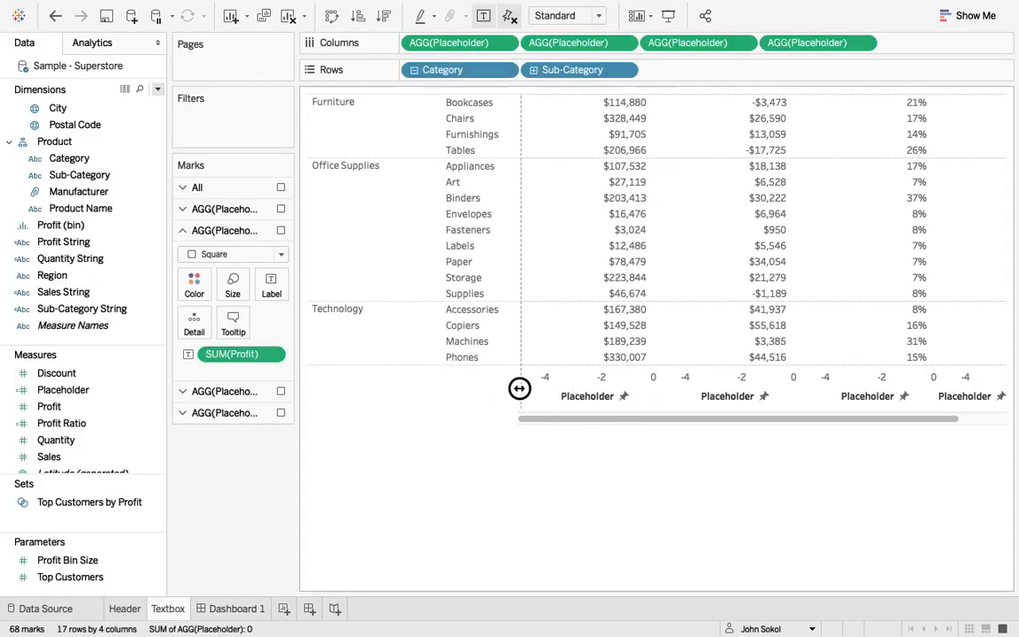
{"action": "left_click_drag", "start_coordinate": [517, 388], "coordinate": [520, 390]}
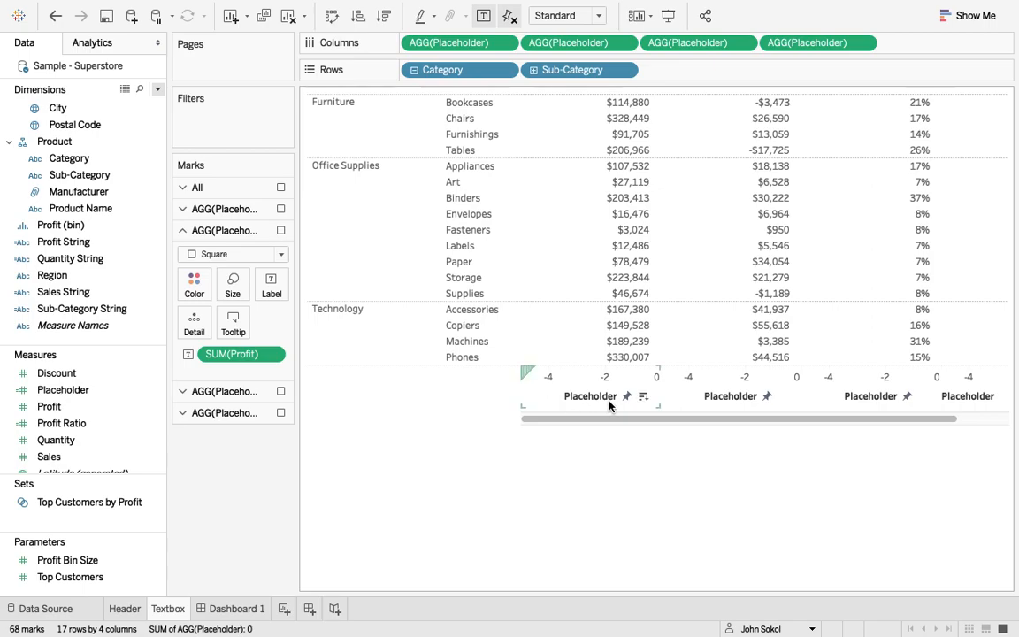
{"action": "left_click_drag", "start_coordinate": [661, 388], "coordinate": [658, 389]}
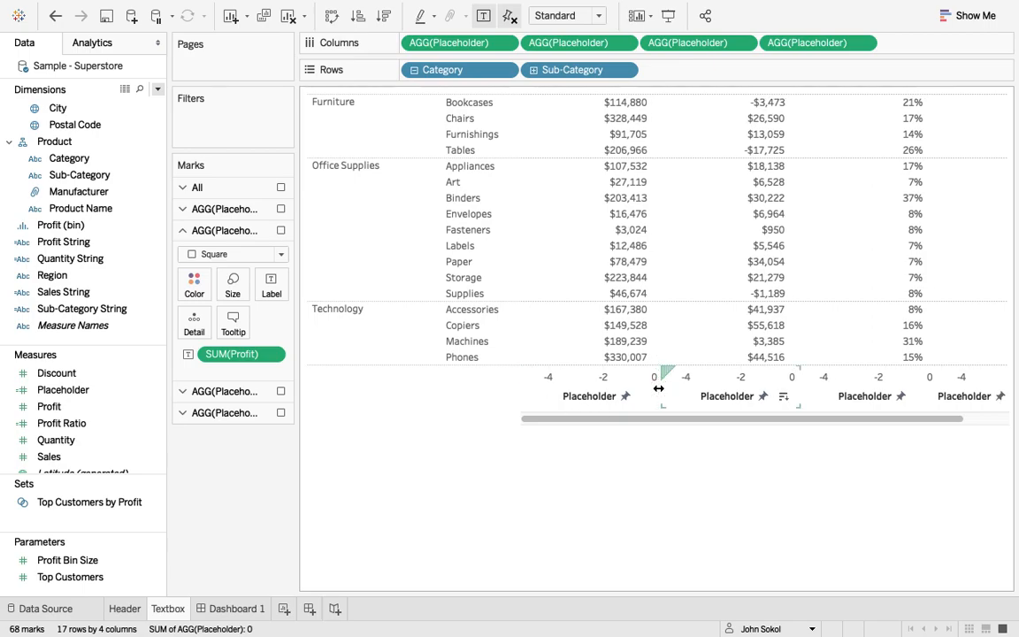
{"action": "left_click", "coordinate": [237, 608]}
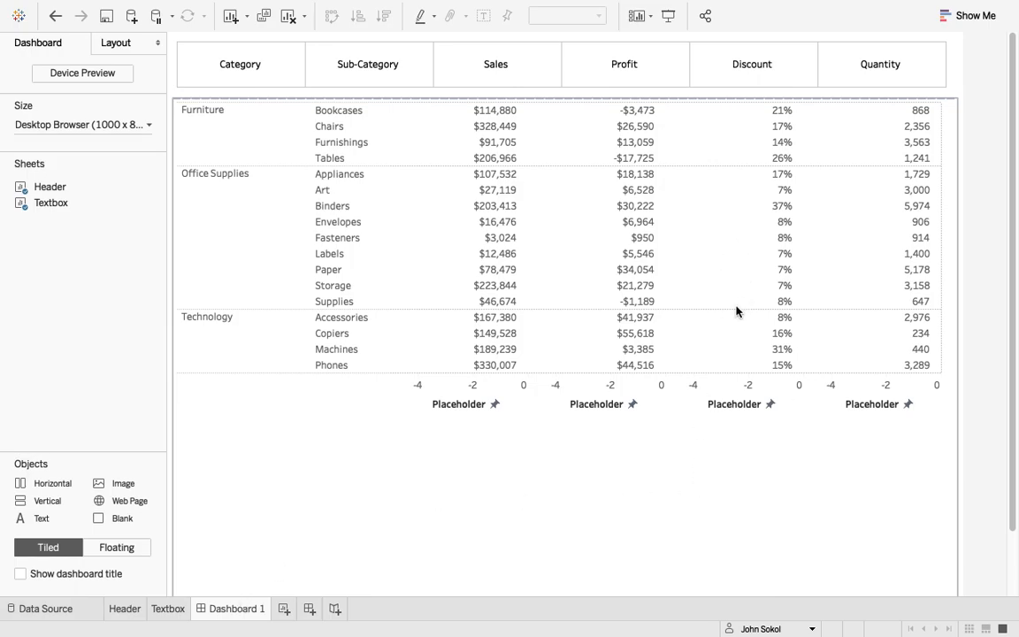
Try to shift the border between the Sub-Category and Sales columns slightly on the dashboard.
{"action": "left_click", "coordinate": [411, 394]}
{"action": "left_click", "coordinate": [411, 394]}
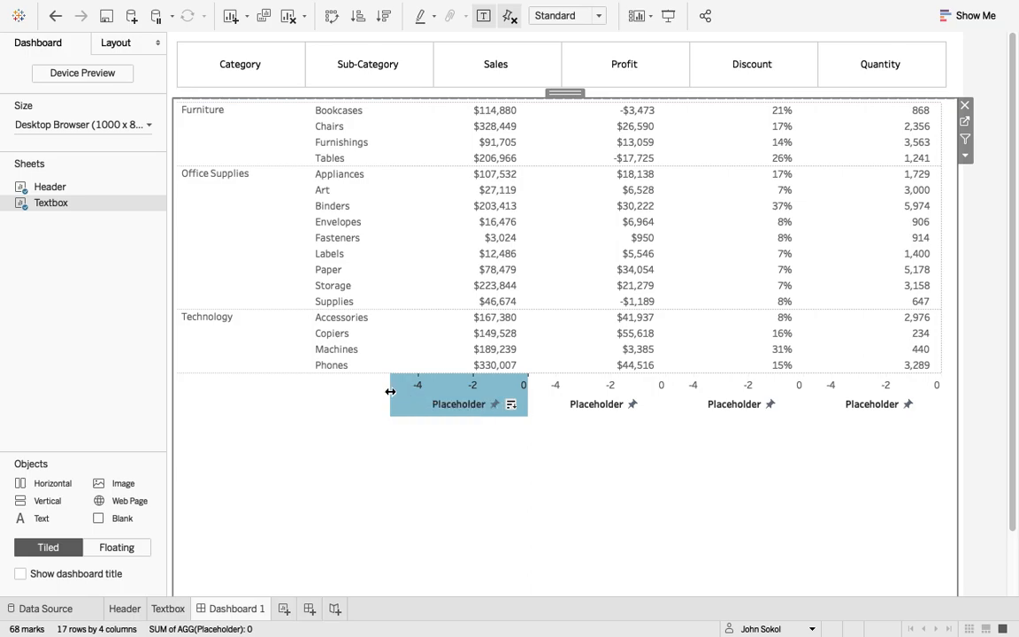
{"action": "left_click_drag", "start_coordinate": [391, 391], "coordinate": [390, 391]}
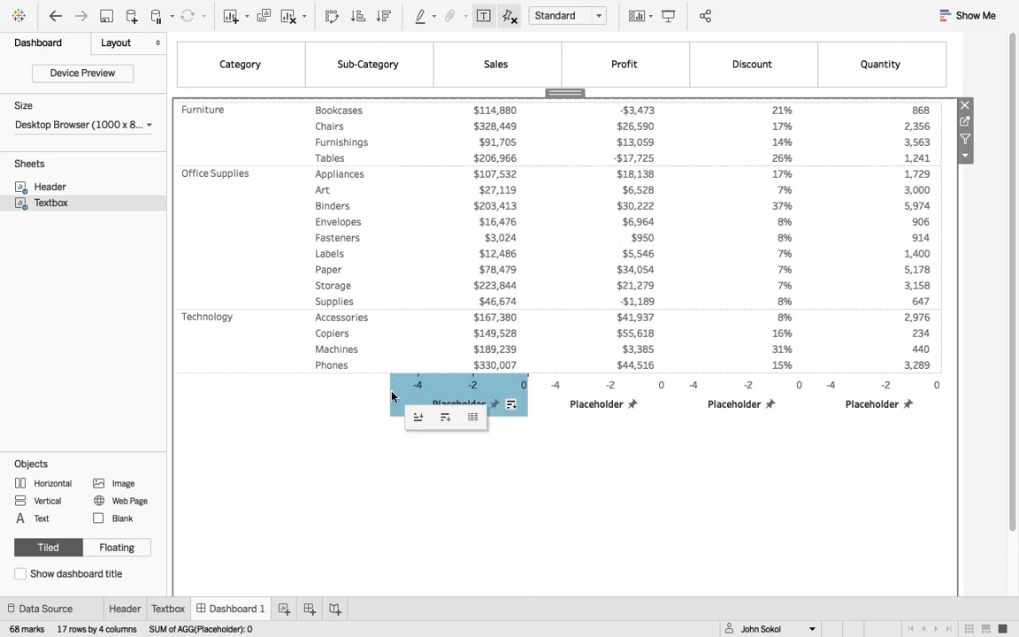
{"action": "left_click", "coordinate": [960, 518]}
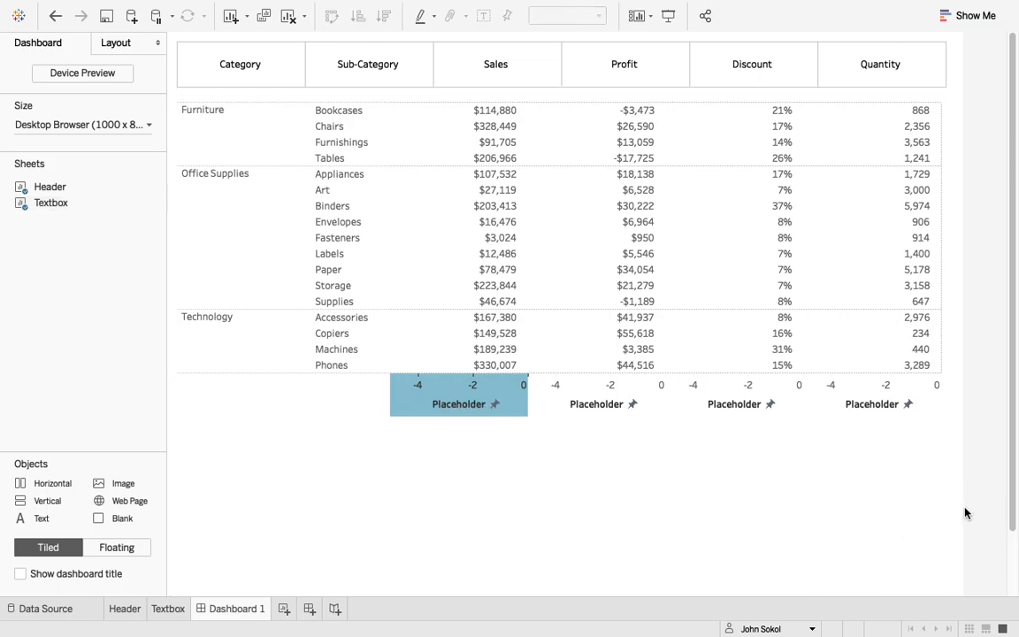
Preview the dashboard in presentation mode and hide the Placeholder axis headers beneath the Textbox table.
{"action": "left_click", "coordinate": [670, 14]}
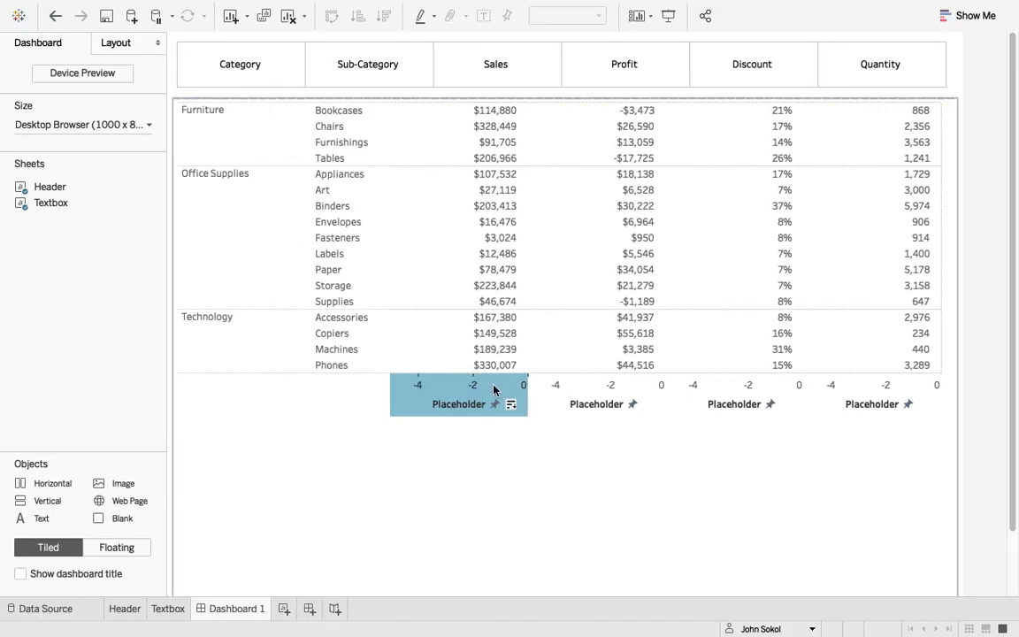
{"action": "right_click", "coordinate": [495, 389]}
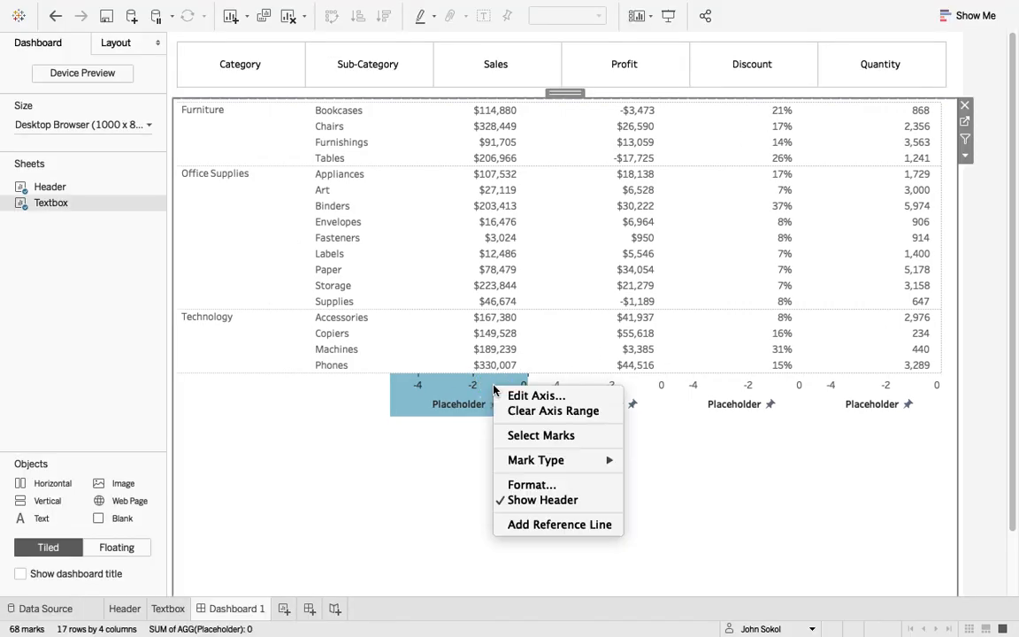
{"action": "left_click", "coordinate": [547, 501]}
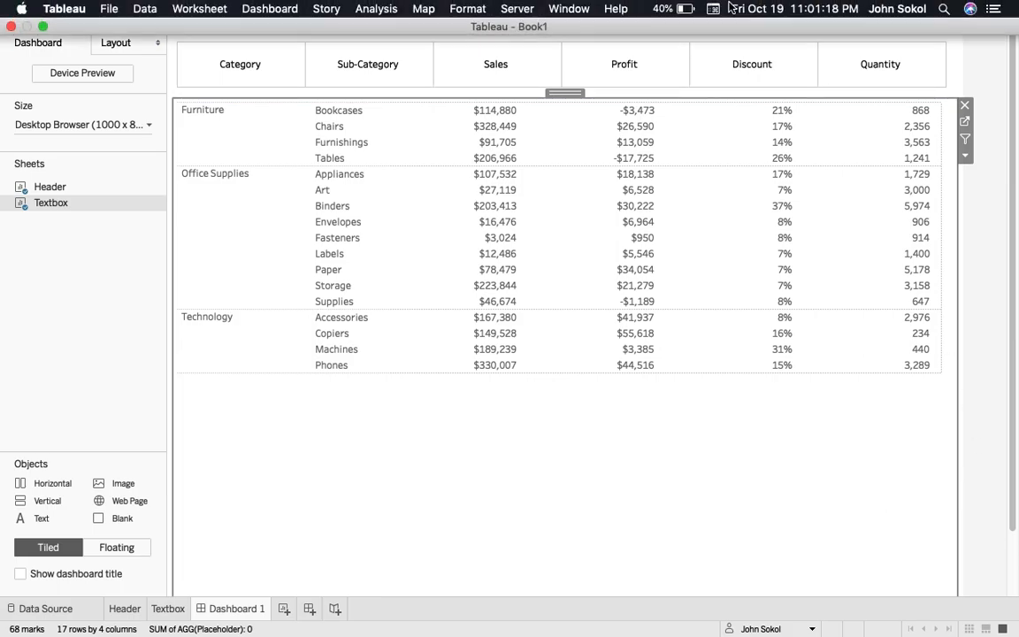
Examine the finished table's alignment with the headers in presentation mode, and return to the dashboard editor.
{"action": "left_click", "coordinate": [670, 18]}
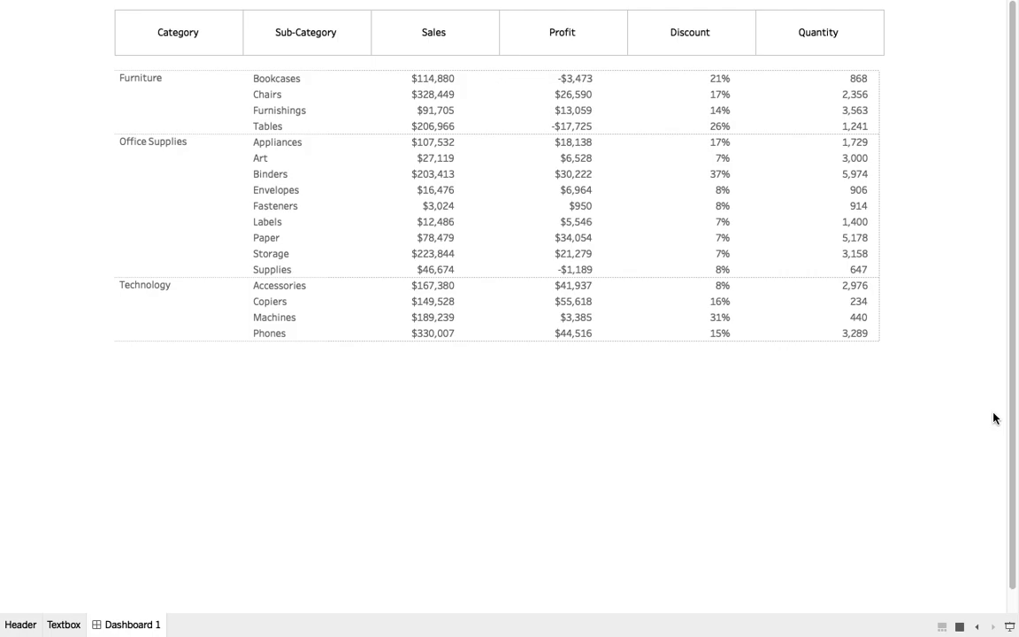
{"action": "key", "text": "Escape"}
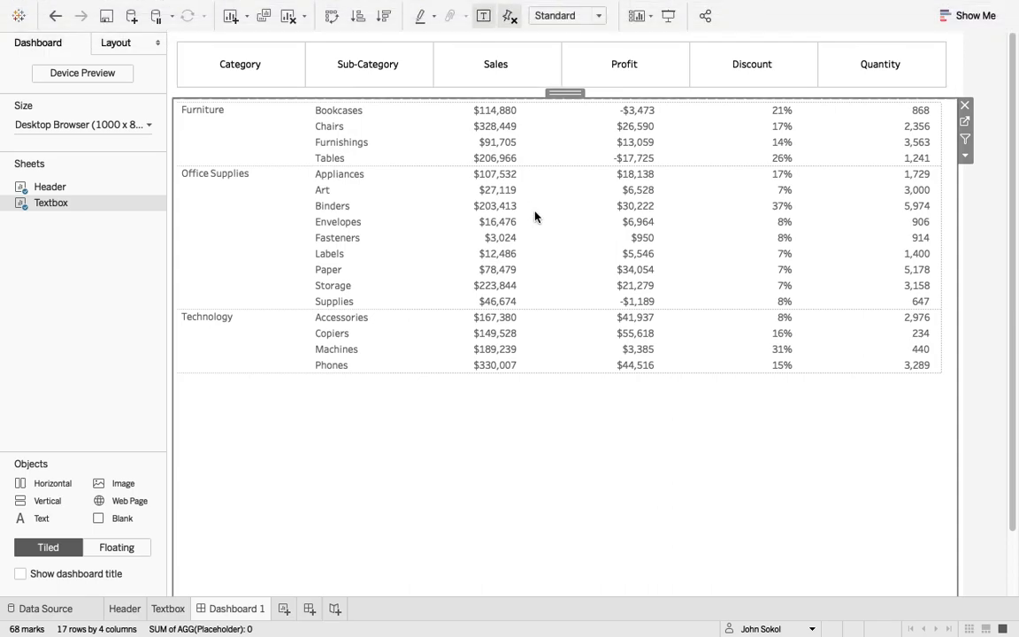
{"action": "key", "text": "super+h"}
{"action": "left_click", "coordinate": [347, 9]}
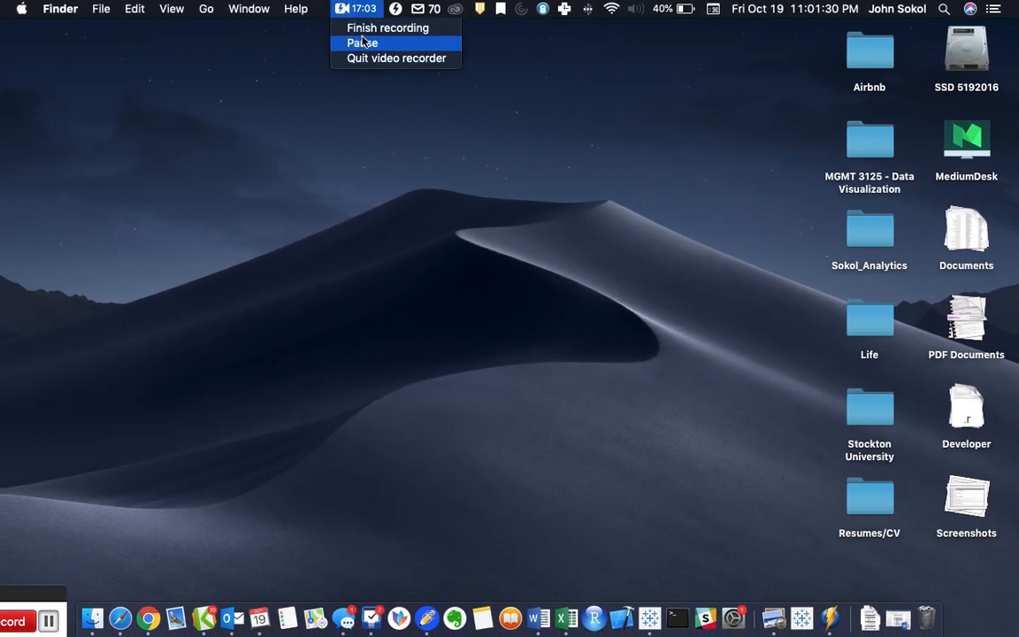